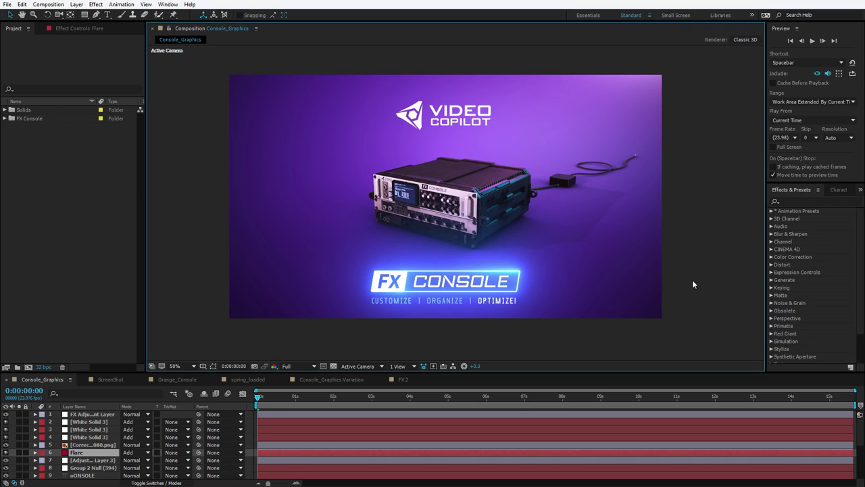
Apply Fast Blur to the FX Adjustment Layer via FX Console quick search, then delete it.
click(271, 413)
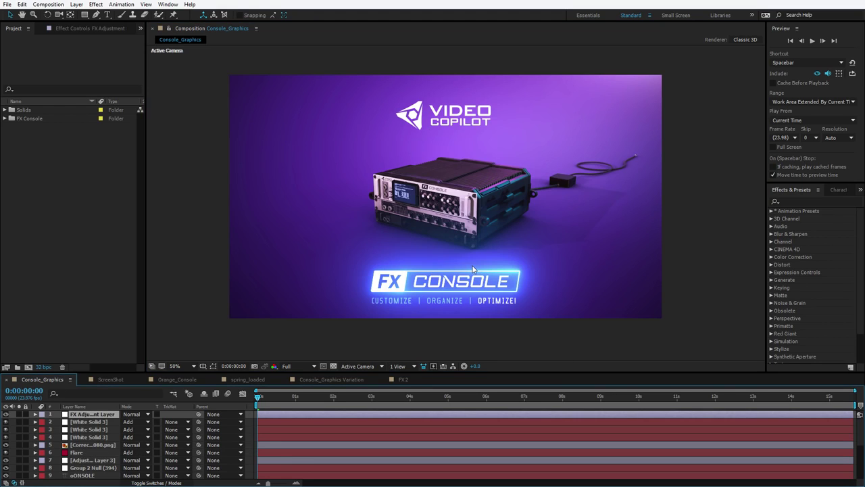
key(ctrl+space)
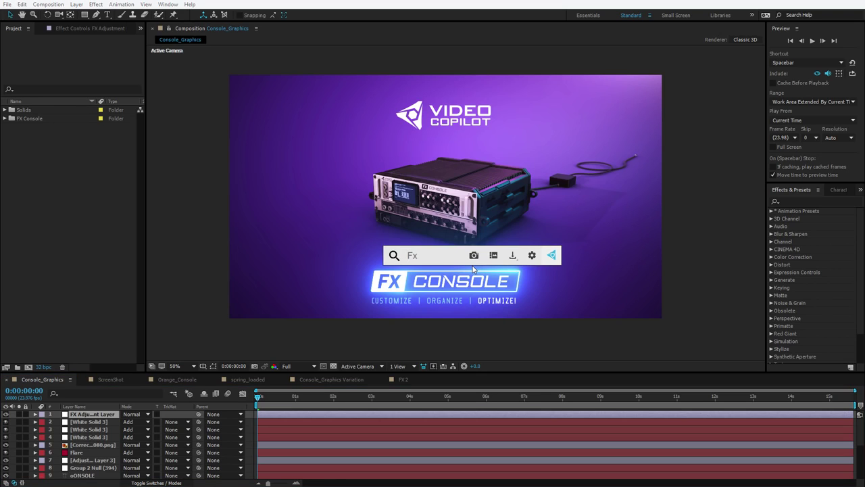
text(fast)
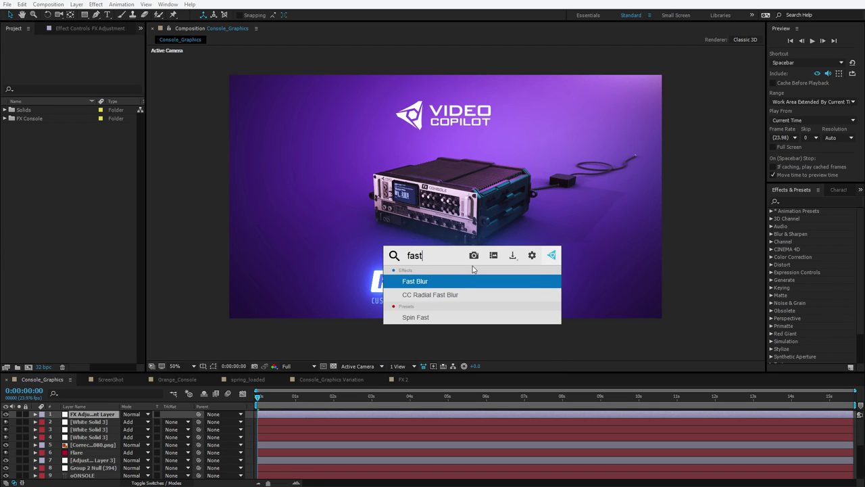
key(Return)
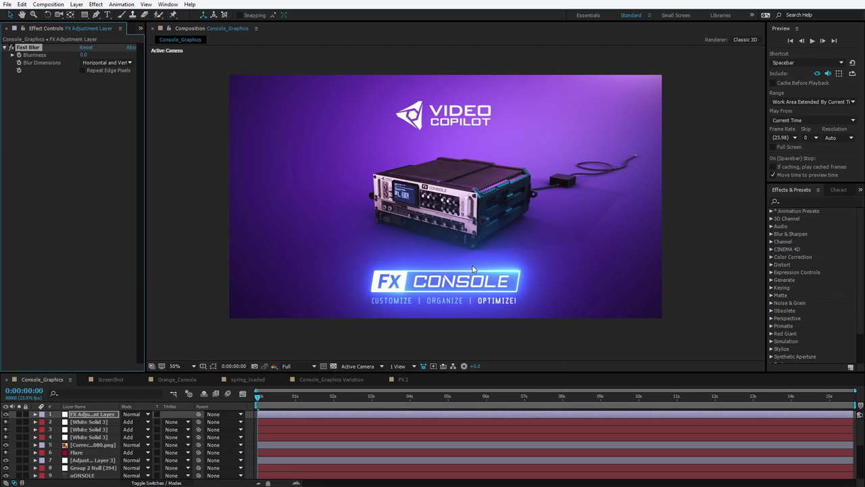
key(Delete)
Apply Tint to the adjustment layer through the FX Console search.
key(ctrl+space)
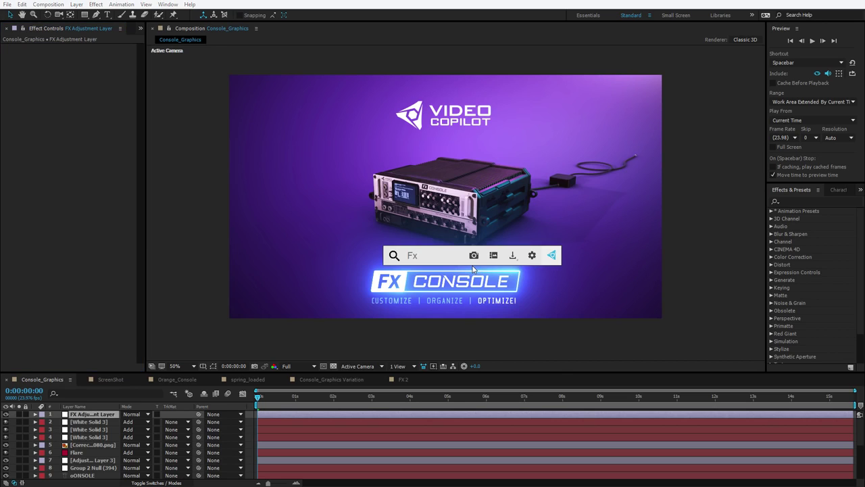
text(ti)
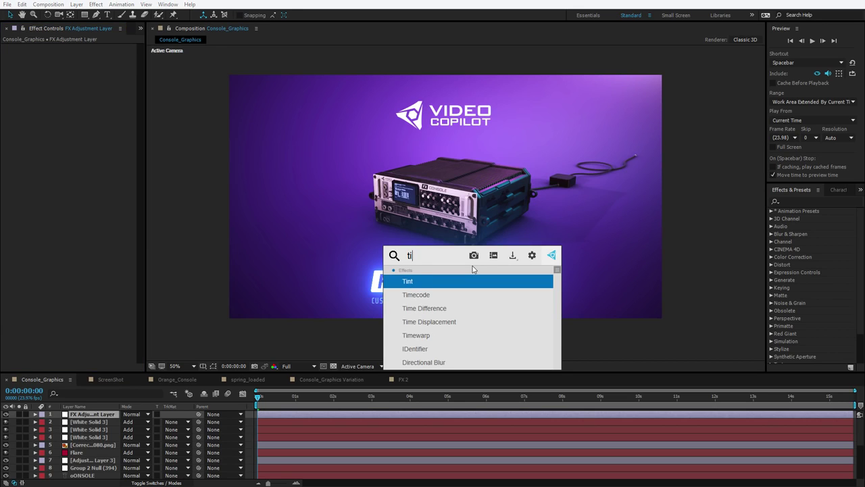
key(Down)
key(Down)
key(Down)
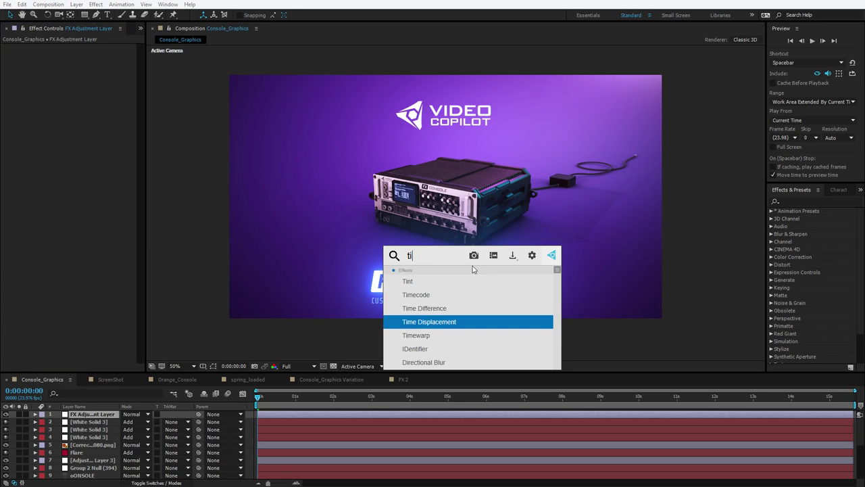
key(BackSpace)
key(BackSpace)
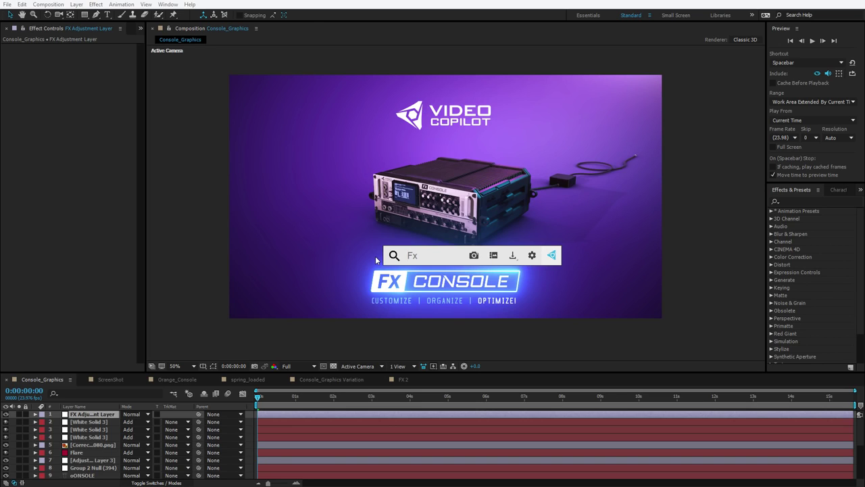
text(t)
key(Return)
Add Glow and Noise through FX Console, then remove all effects from the layer.
key(ctrl+space)
text(glow)
key(Return)
key(ctrl+space)
text(n)
key(Return)
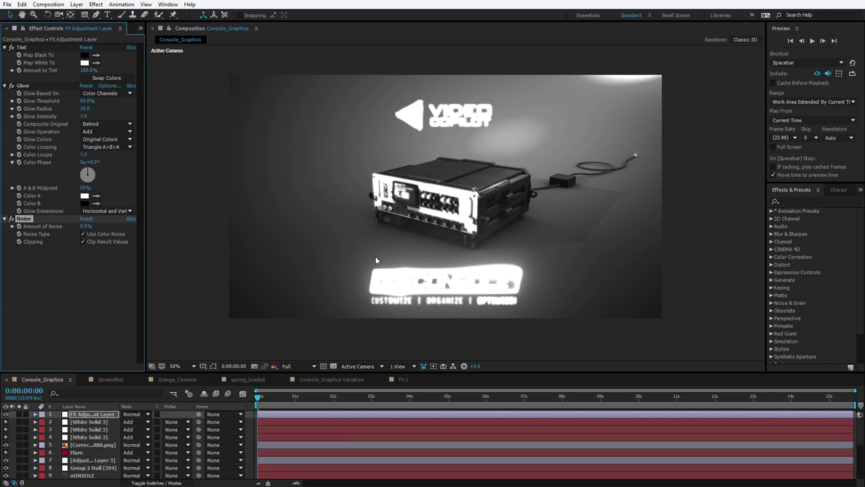
click(71, 291)
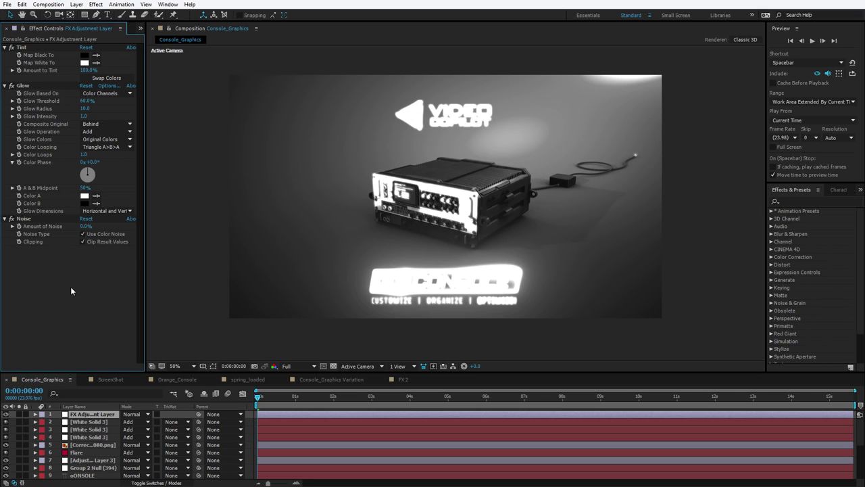
key(ctrl+shift+e)
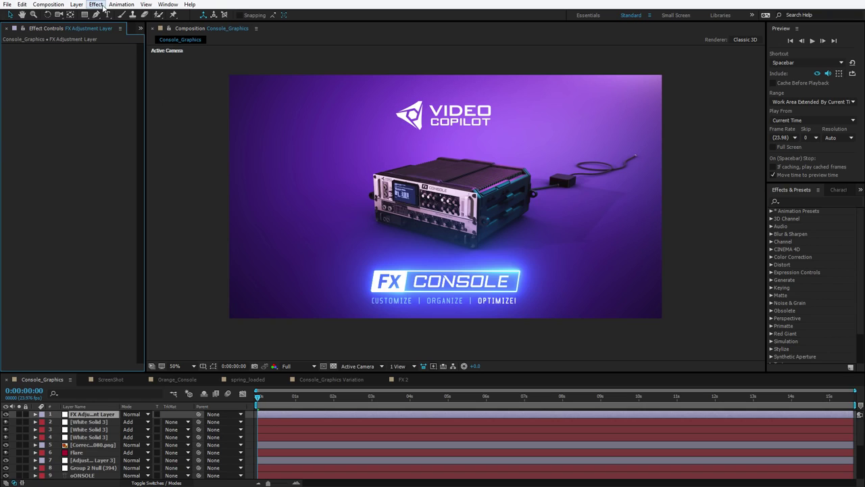
Filter the Effects & Presets panel by 'fast' and select Fast Blur.
key(ctrl+5)
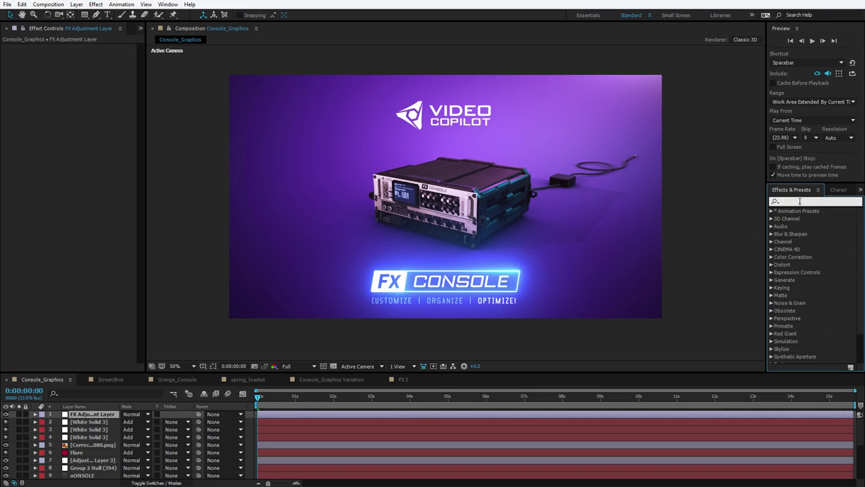
text(fast)
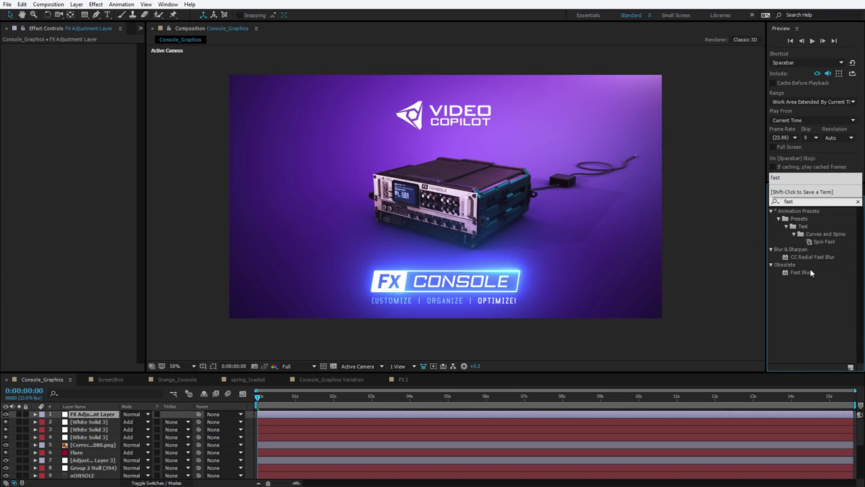
click(801, 273)
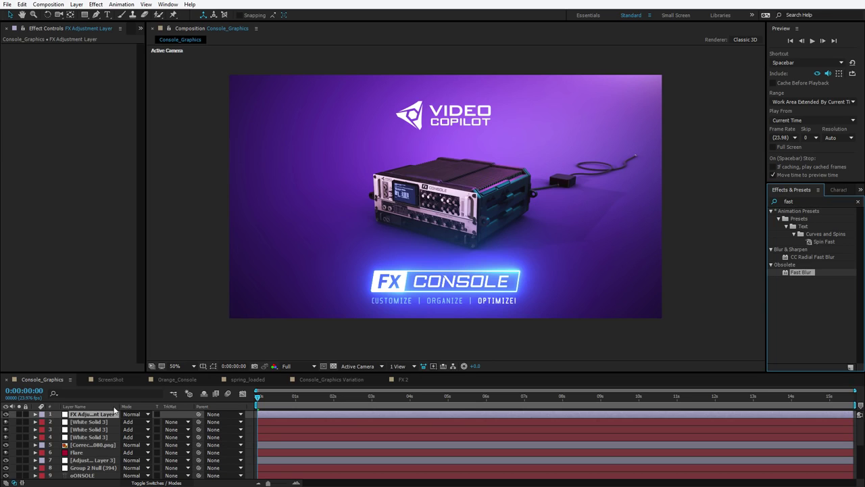
Select the FX Adjustment Layer and browse the Effect menu without choosing anything.
click(92, 413)
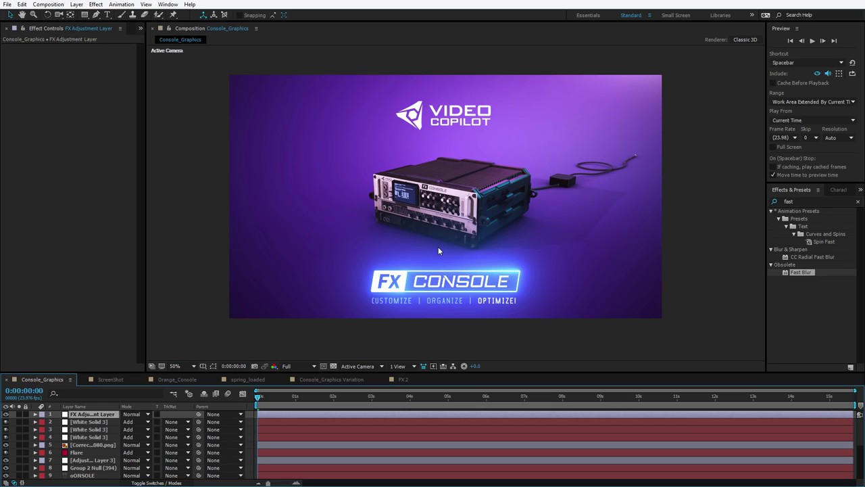
click(465, 341)
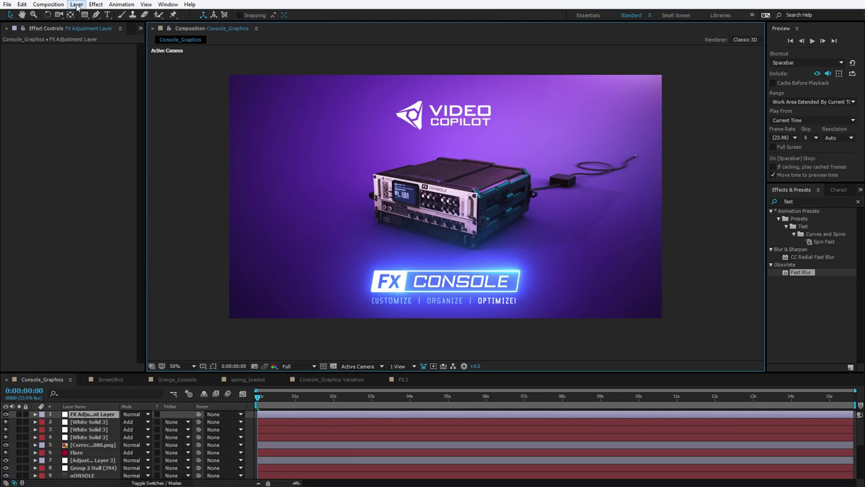
click(96, 4)
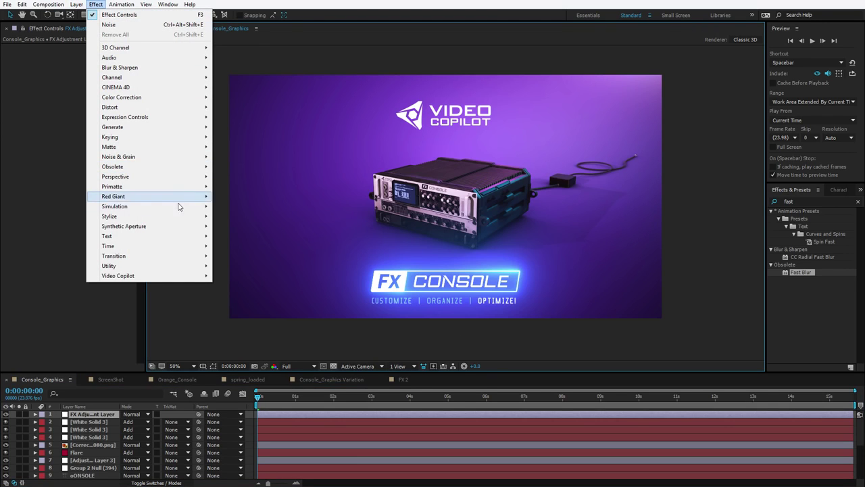
click(209, 307)
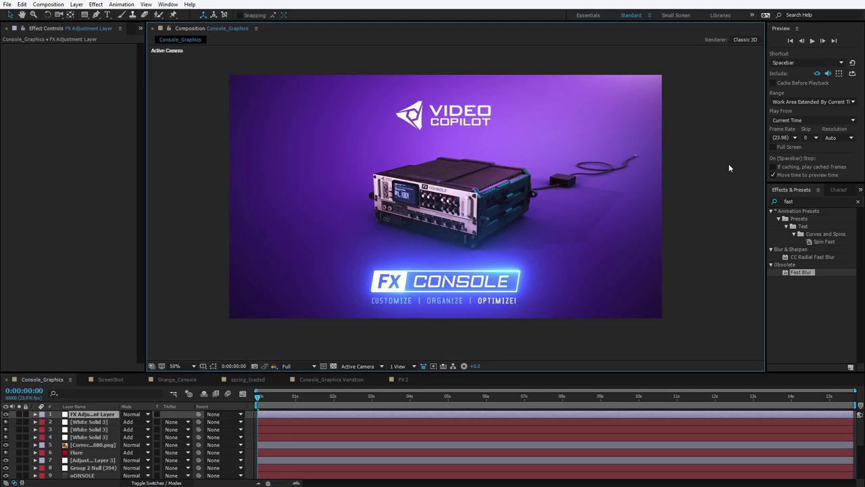
Show the Flare layer's effects and browse the Effect menu without applying anything.
key(KP_6)
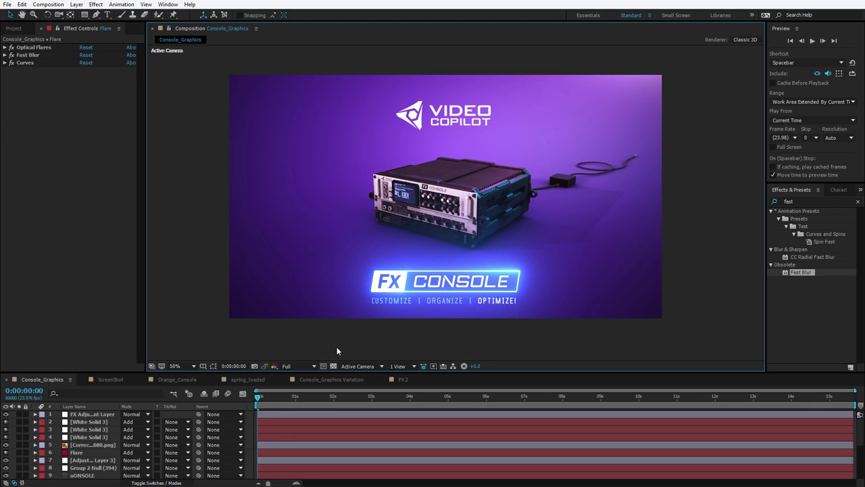
click(96, 5)
click(202, 313)
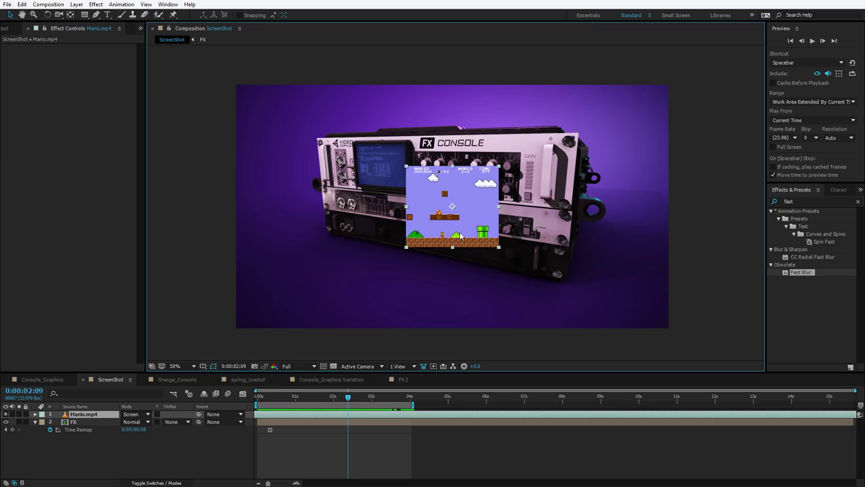
At 0:00:02:20, apply Corner Pin to Mario, drag its two left corners, then delete it.
click(311, 397)
drag(335, 397, 365, 397)
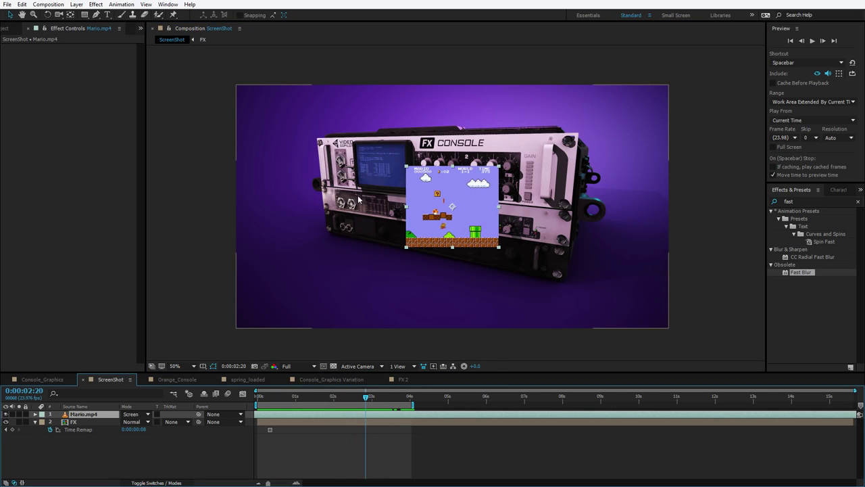
click(442, 198)
key(ctrl+space)
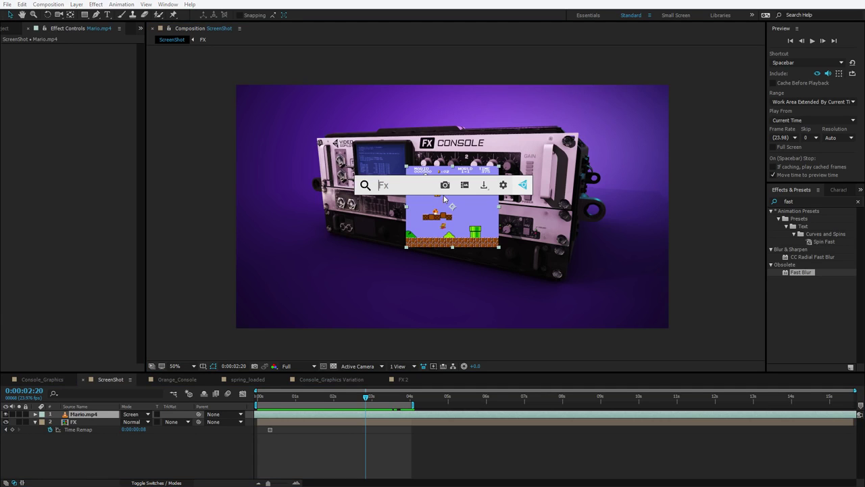
text(corn)
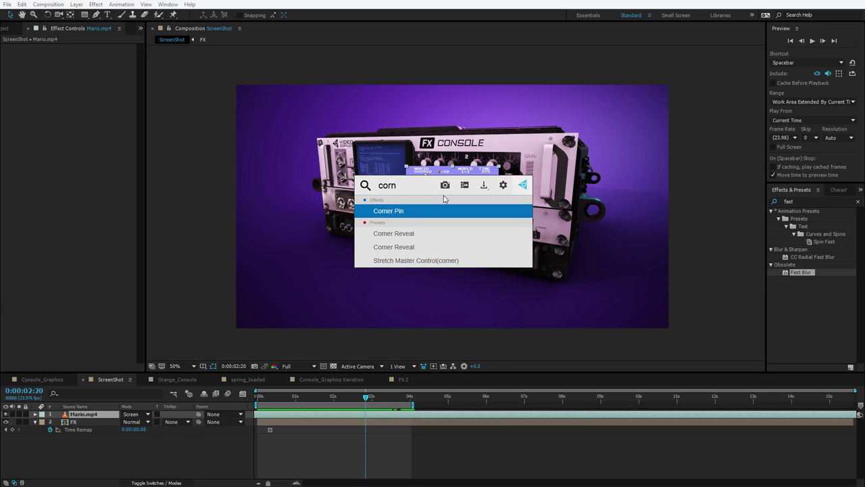
key(Return)
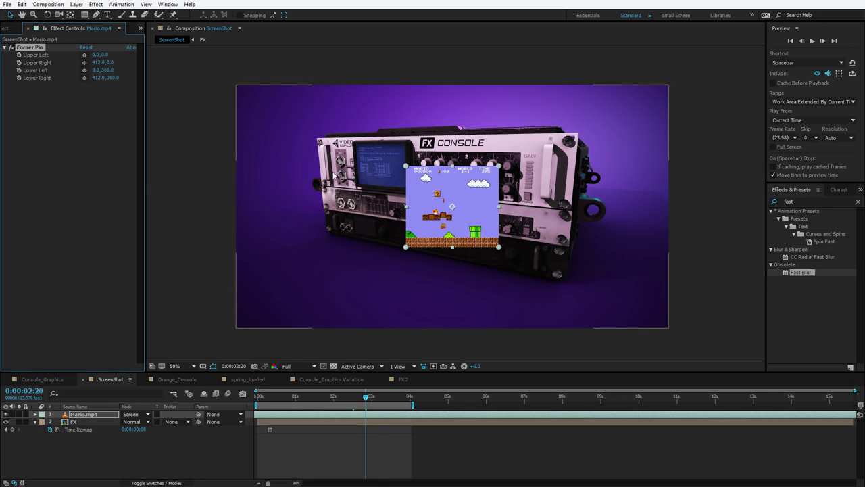
drag(405, 164, 363, 155)
drag(405, 247, 365, 196)
click(33, 50)
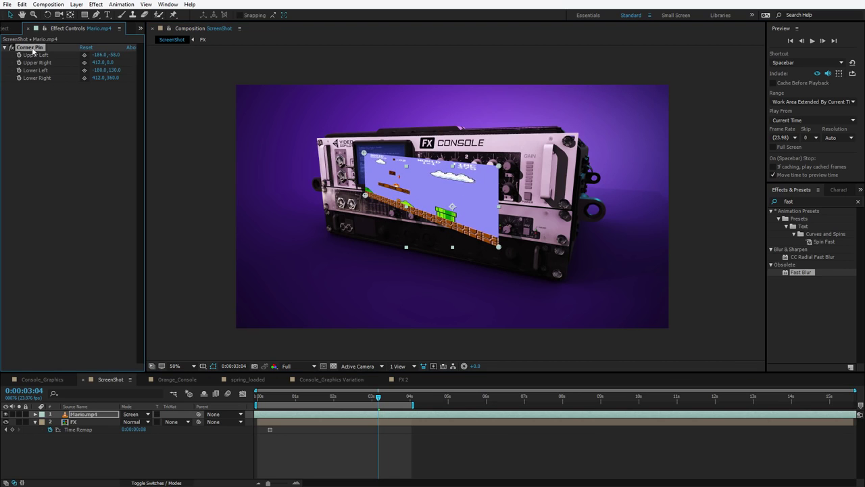
key(Delete)
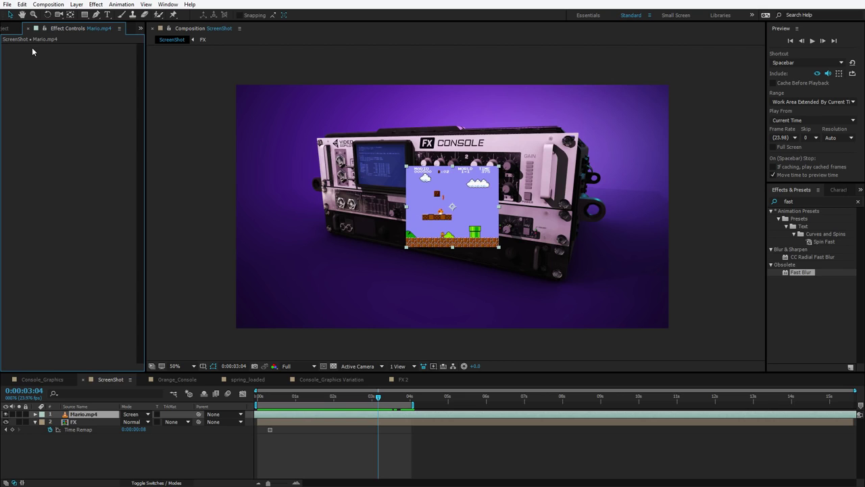
Apply CC Power Pin, drag its left corners, delete it, then search 'power' in FX Console.
key(ctrl+space)
text(powe)
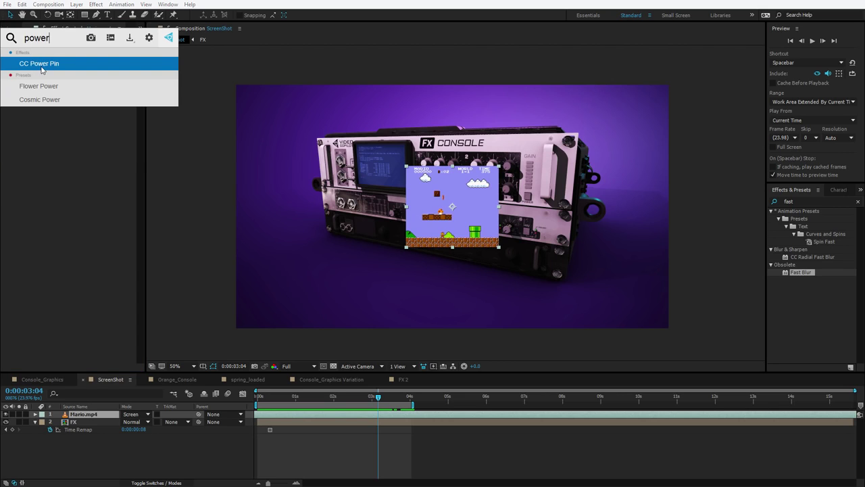
click(41, 69)
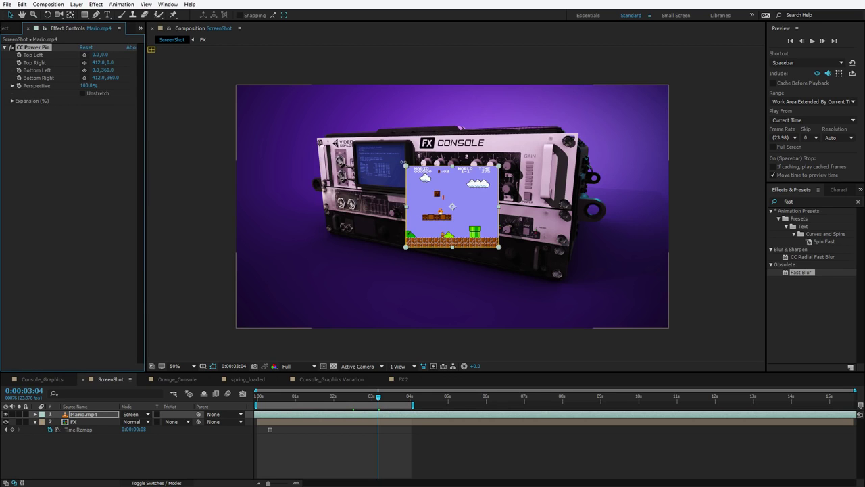
drag(405, 165, 361, 150)
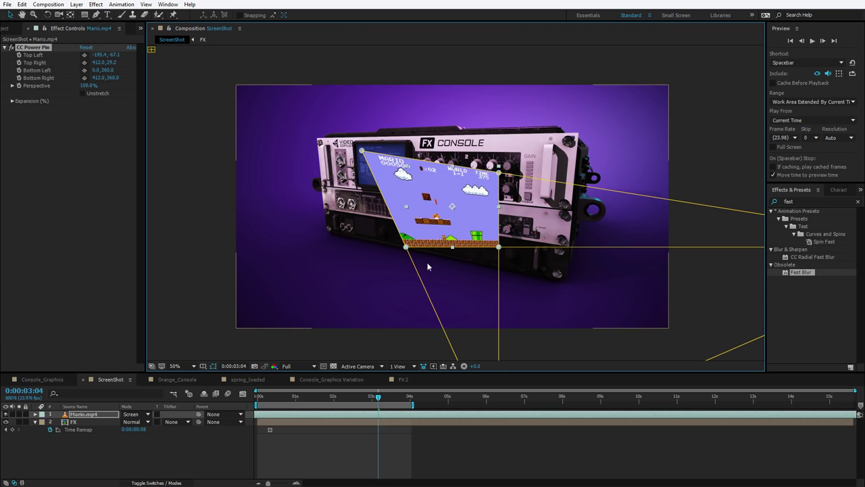
drag(406, 247, 389, 239)
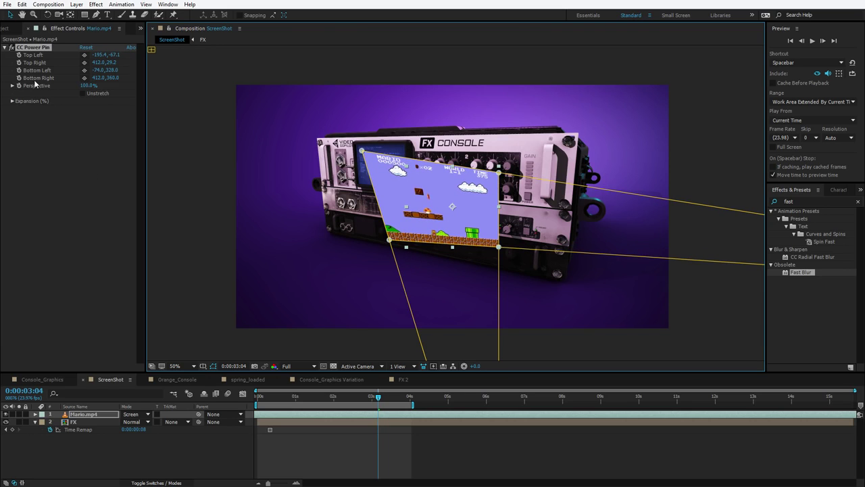
click(39, 48)
key(Delete)
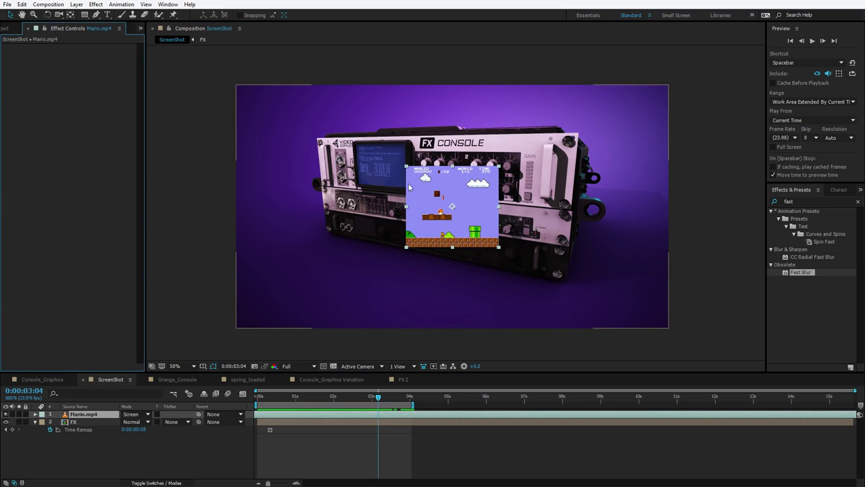
key(ctrl+space)
text(power)
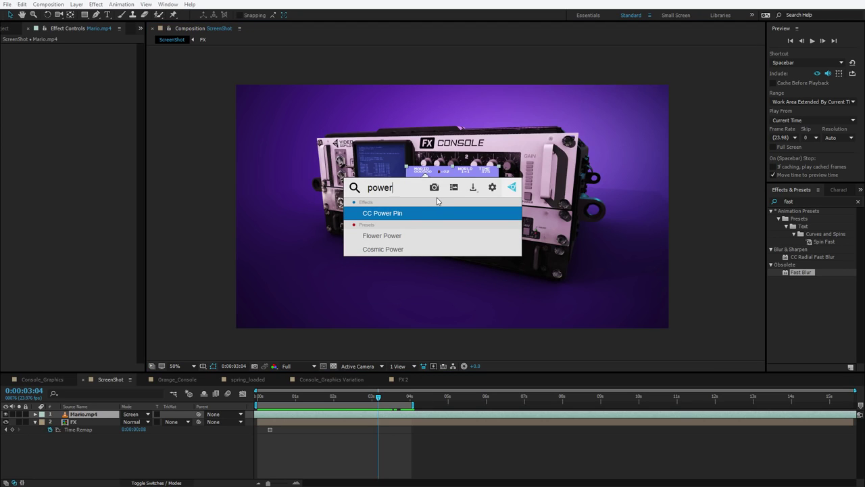
Favorite CC Power Pin and give it the alias 'corner pin' in FX Console settings.
right_click(385, 214)
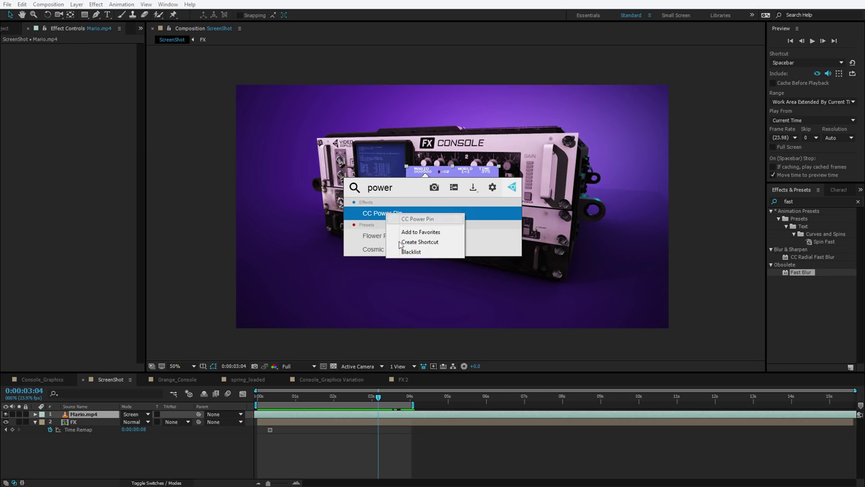
click(420, 233)
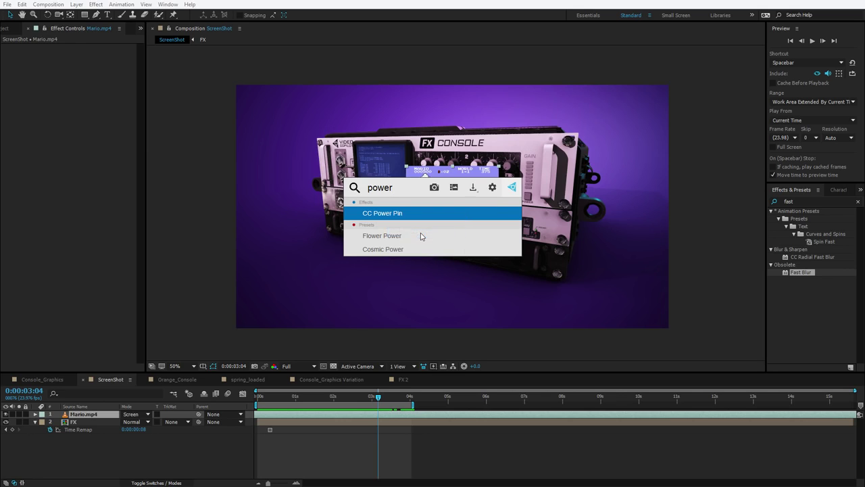
click(492, 188)
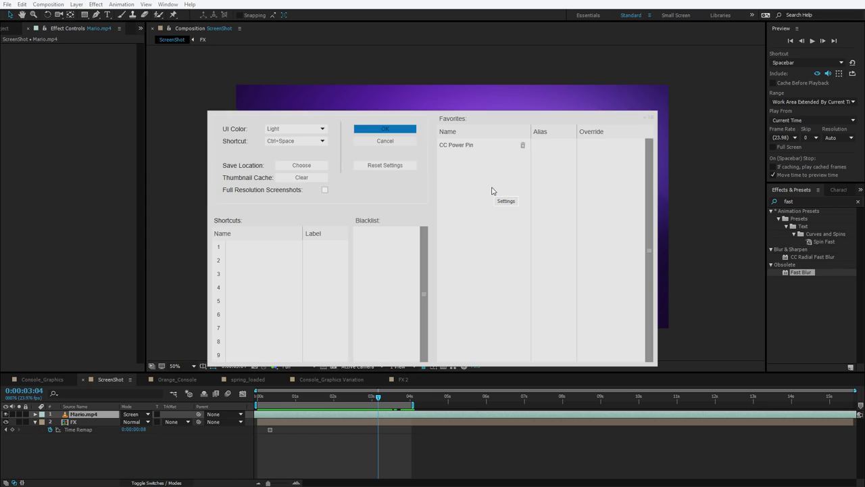
click(466, 145)
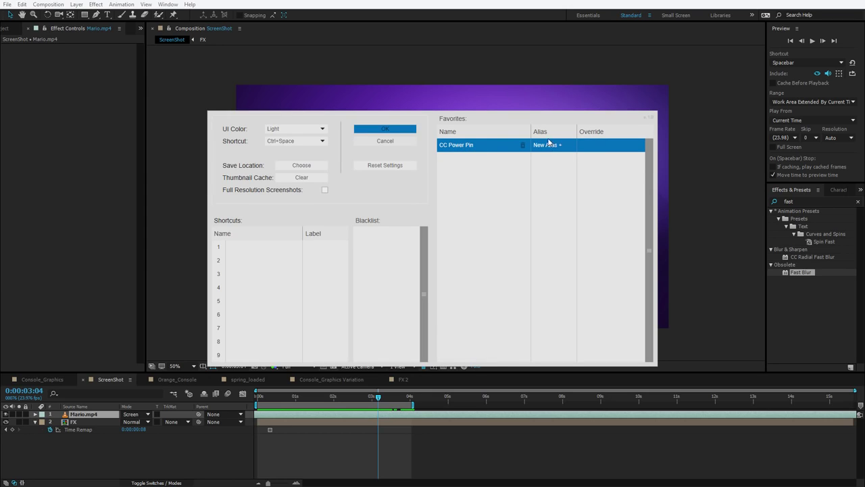
click(553, 146)
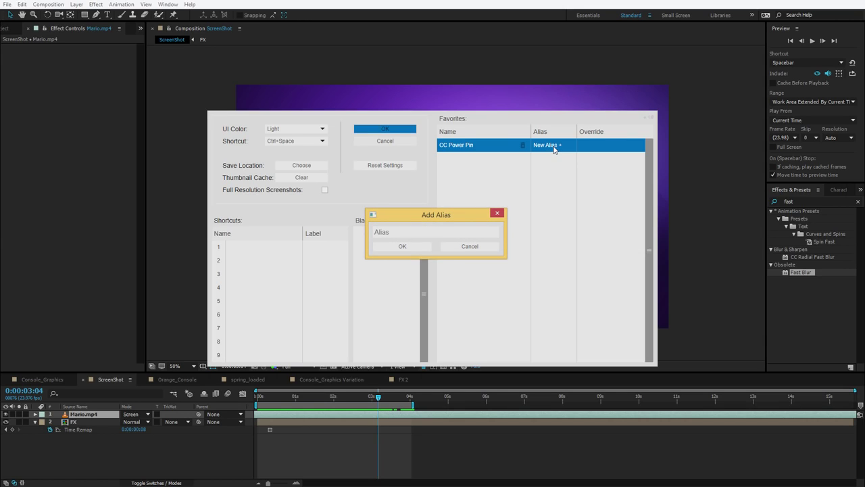
text(Corner Pin)
click(411, 247)
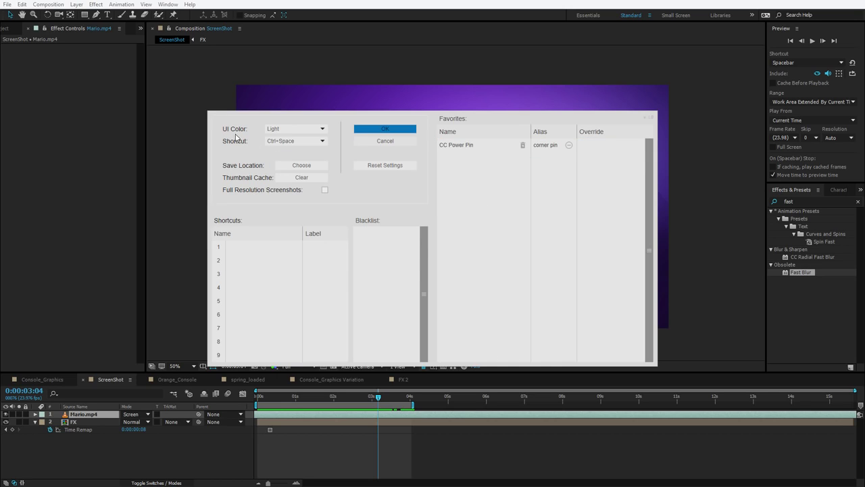
Set the FX Console UI Color to Dark, keeping the current launch shortcut.
click(268, 134)
click(281, 142)
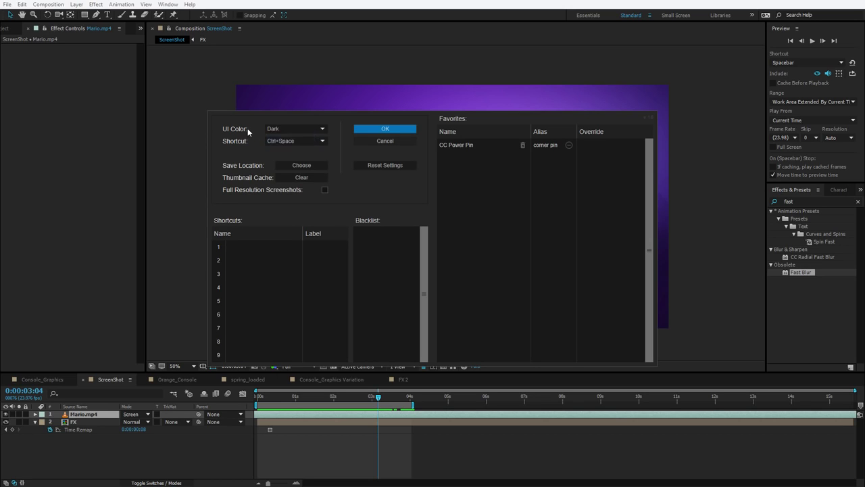
click(291, 140)
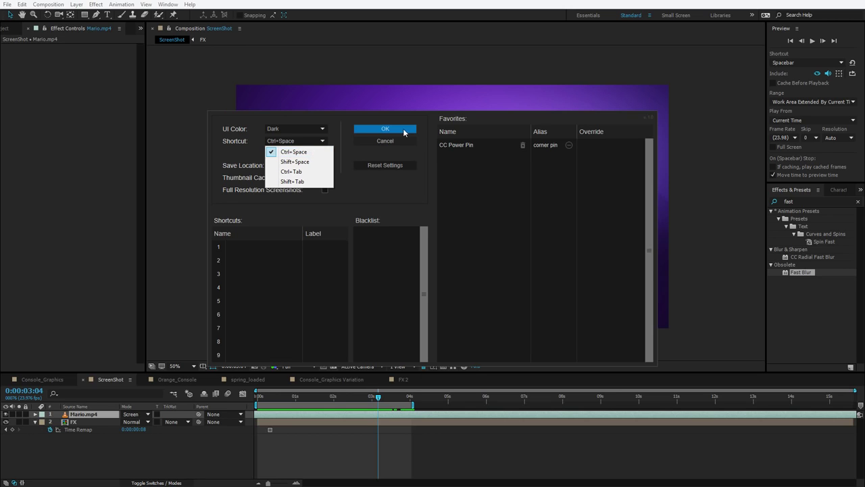
click(384, 130)
Save the settings, apply CC Power Pin from a 'corn' search, then undo it.
click(385, 129)
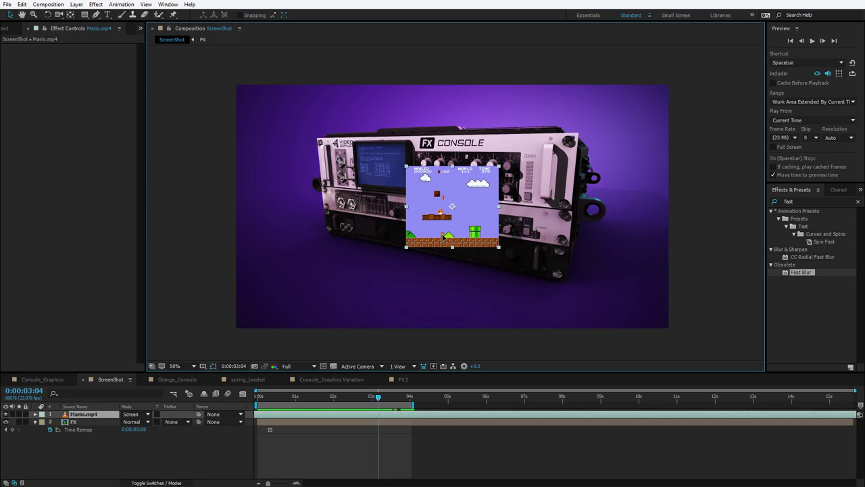
key(ctrl+space)
text(corn)
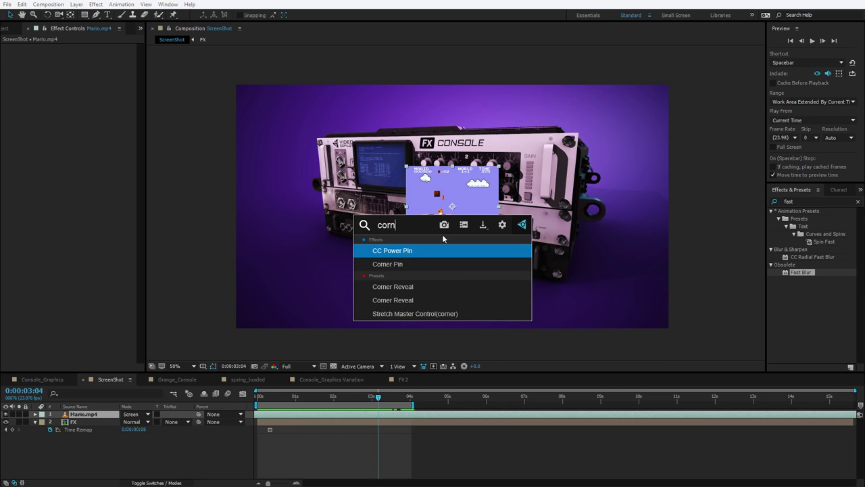
click(393, 252)
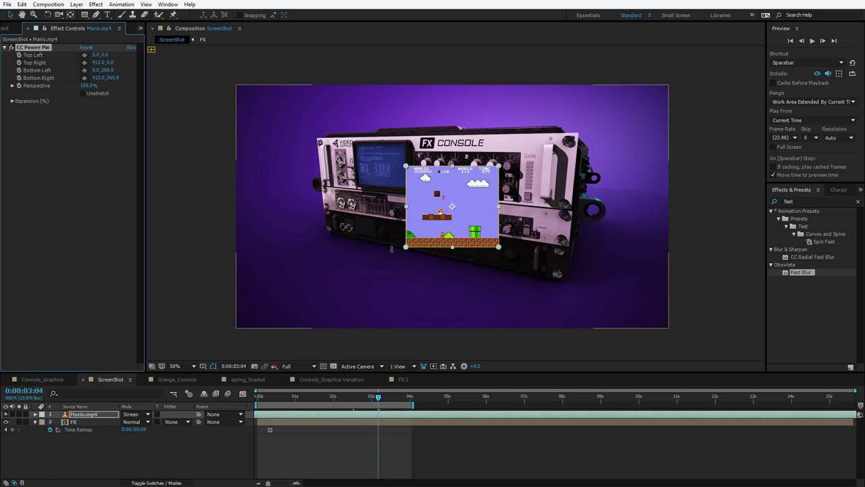
key(ctrl+z)
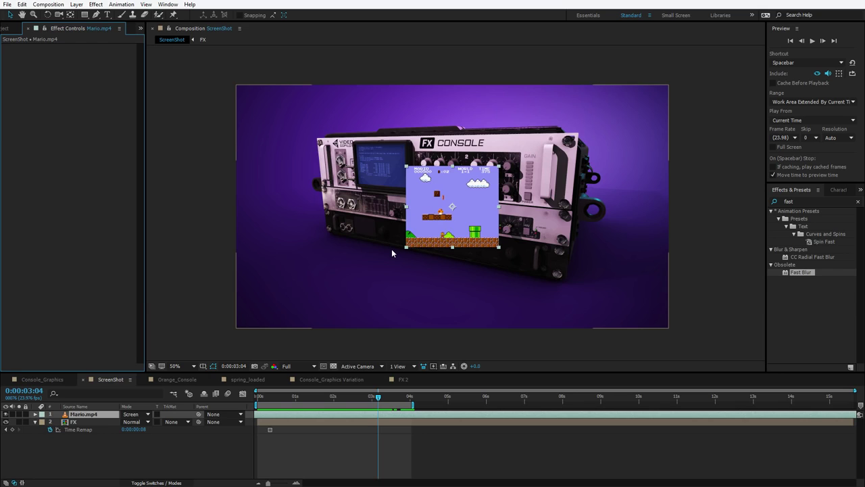
Blacklist Corner Pin from the 'corn' results and search 'corn' again to confirm.
key(ctrl+space)
text(corn)
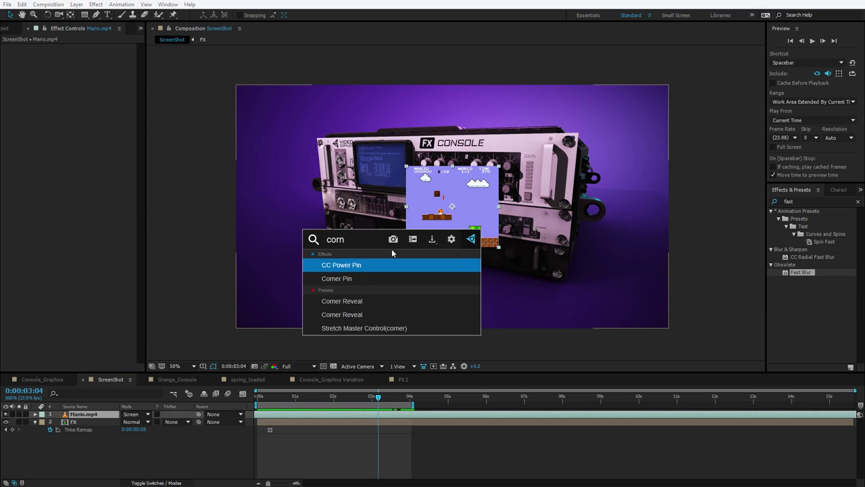
right_click(334, 281)
click(371, 319)
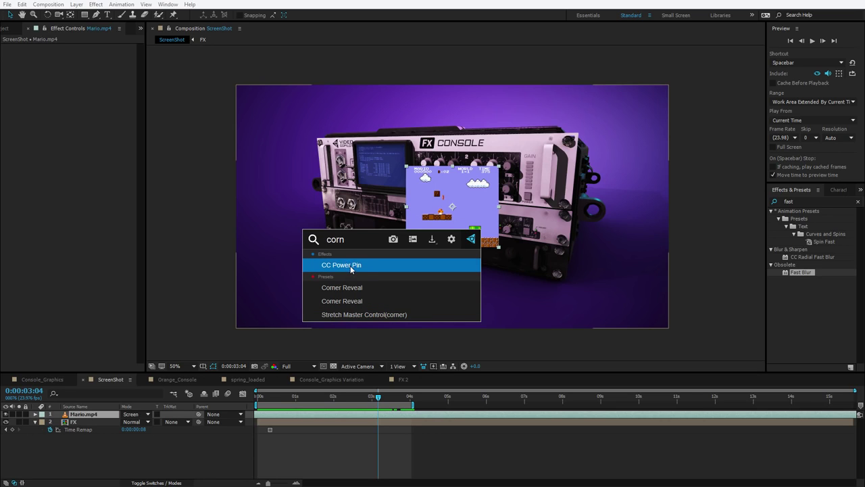
key(ctrl+a)
text(cor)
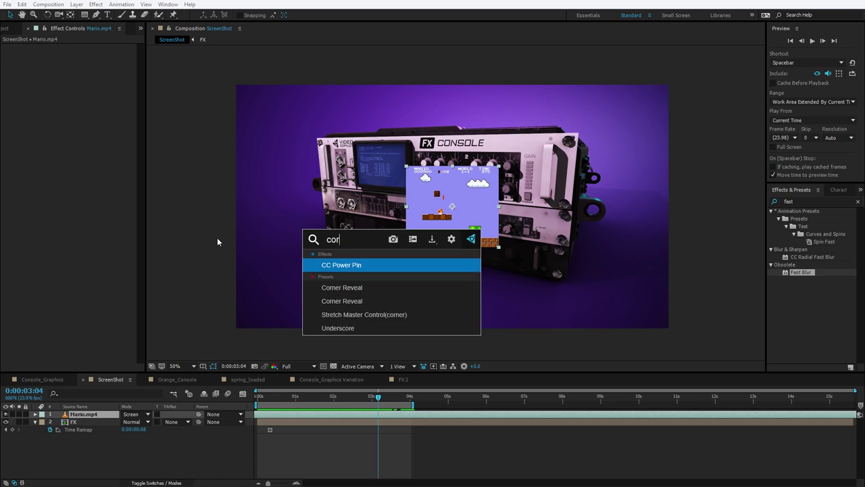
text(n)
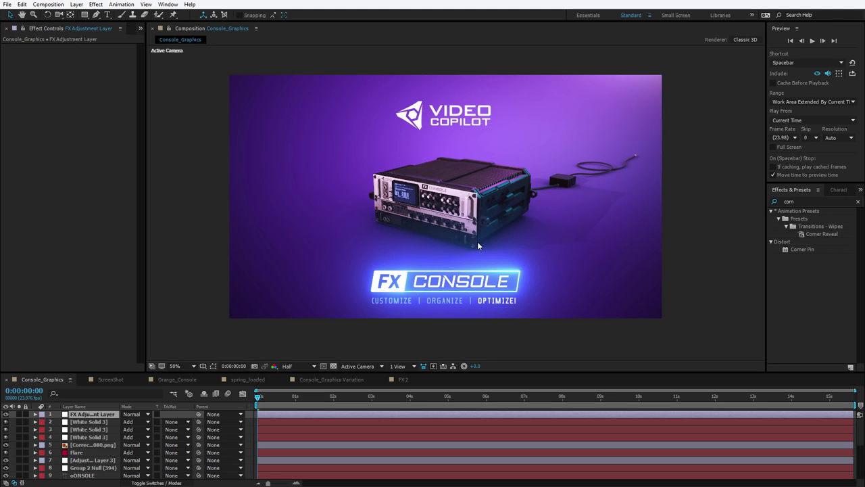
Add Levels to the FX Console favorites from an 'le' search.
key(ctrl+space)
text(le)
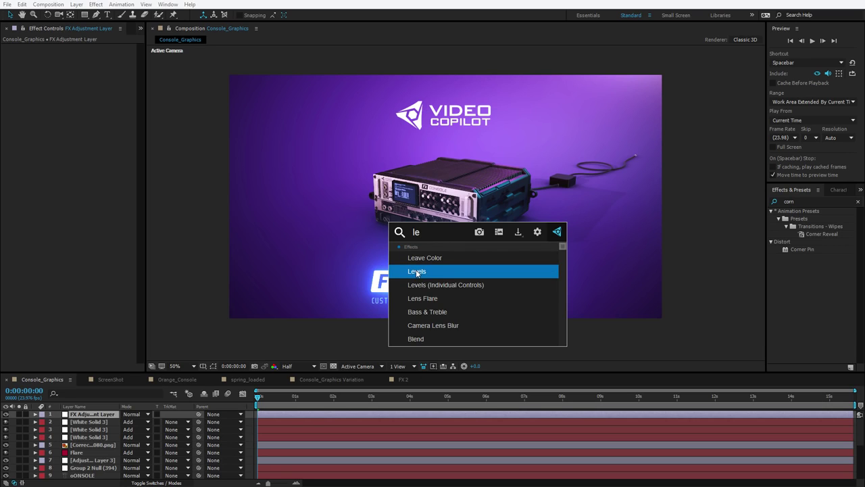
right_click(422, 275)
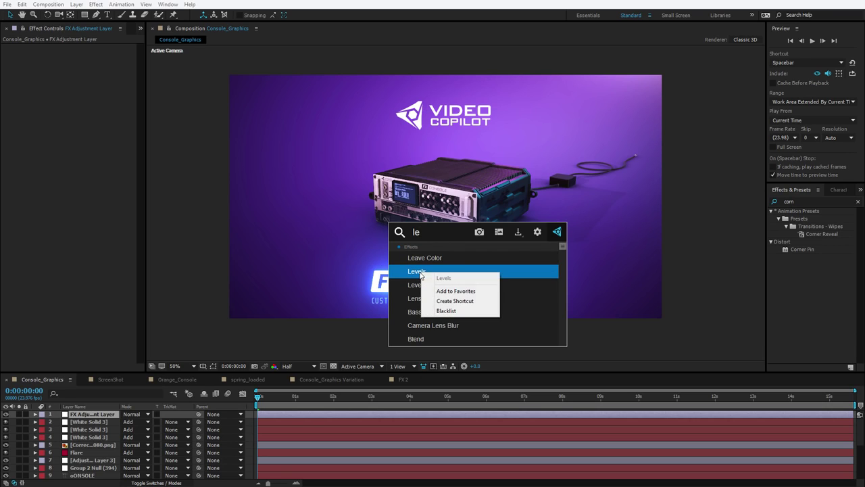
click(451, 290)
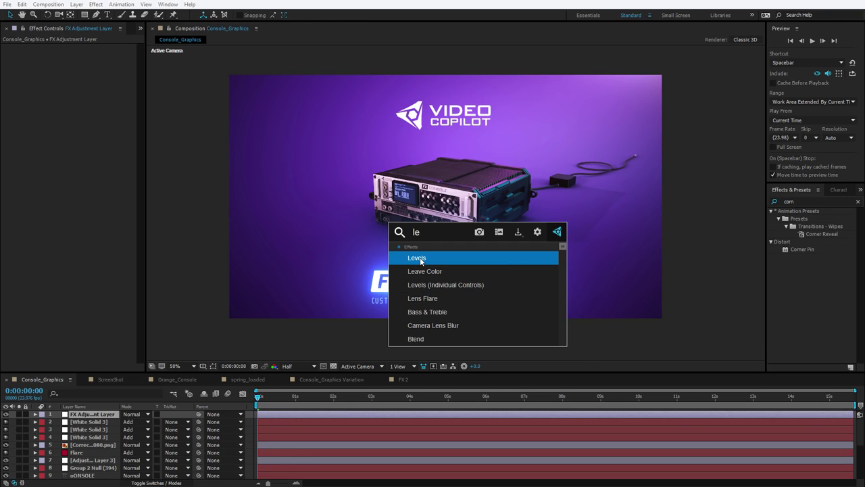
Apply Radial Blur from a 'radial' search, preview it at 100%, then remove it.
drag(426, 232, 363, 233)
text(radial)
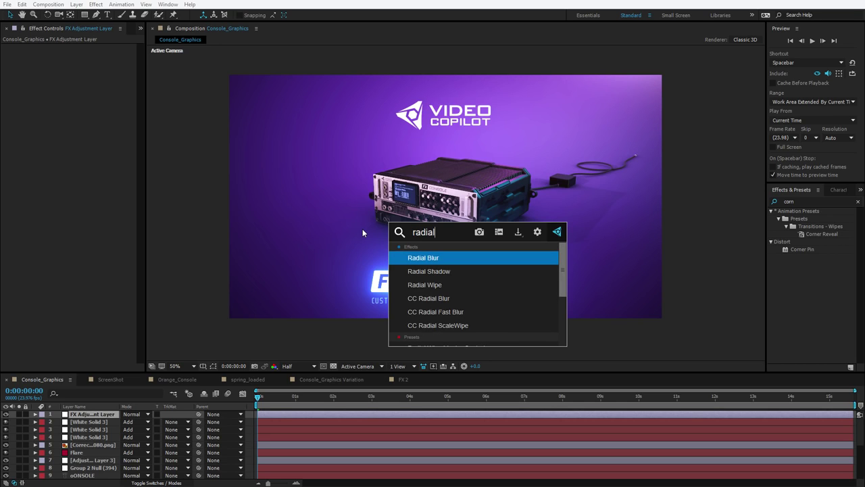
click(417, 257)
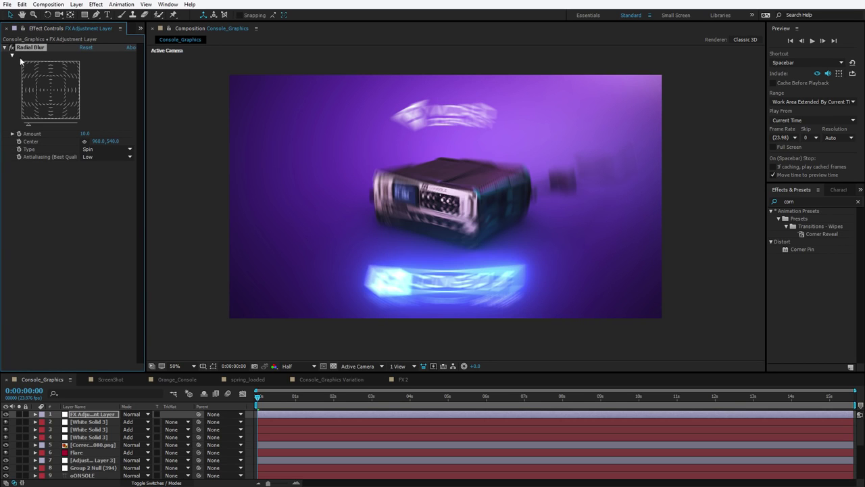
key(period)
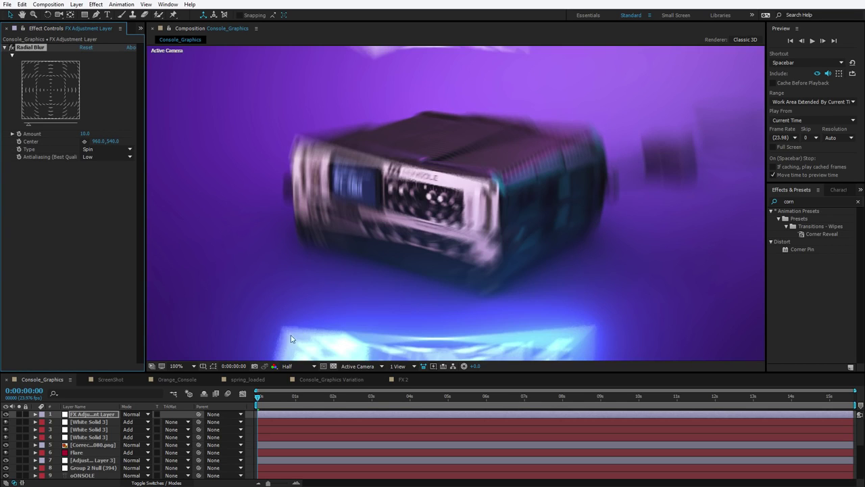
key(comma)
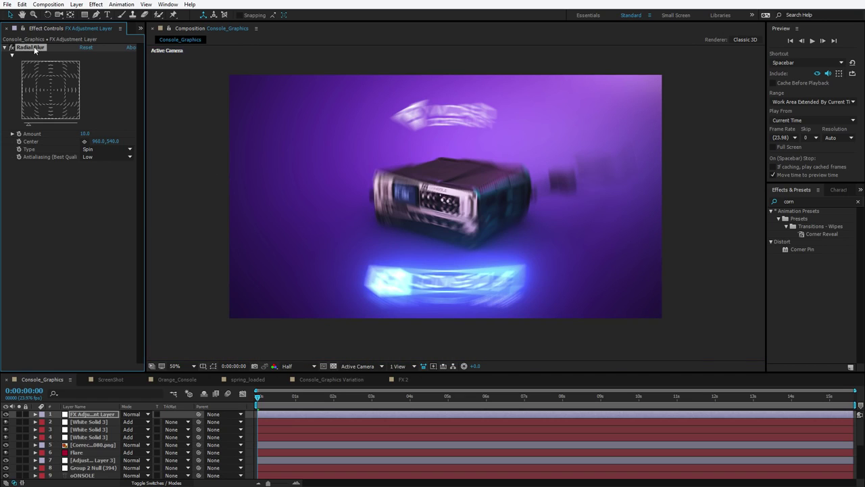
key(Delete)
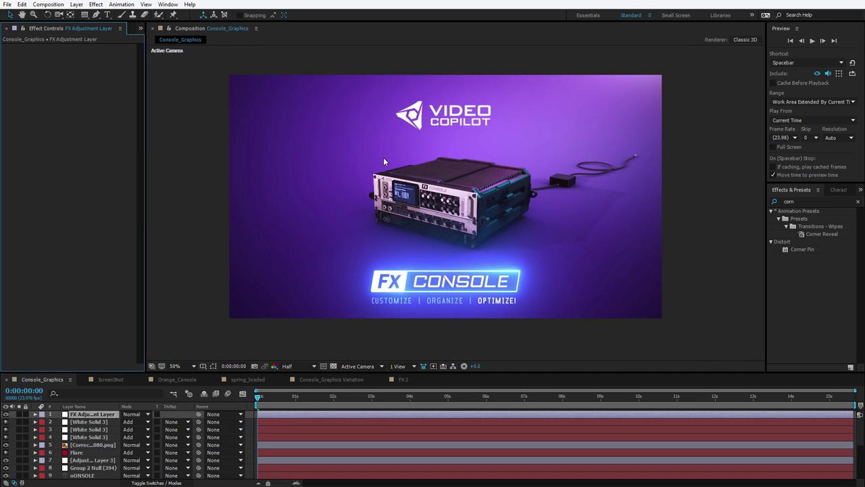
Add CC Radial Blur to favorites and blacklist Radial Blur from the 'radi' results.
key(ctrl+space)
text(radi)
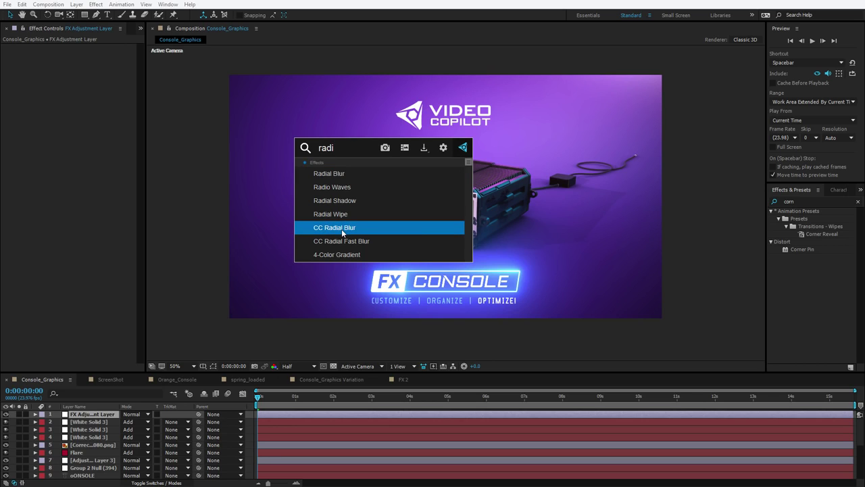
right_click(343, 232)
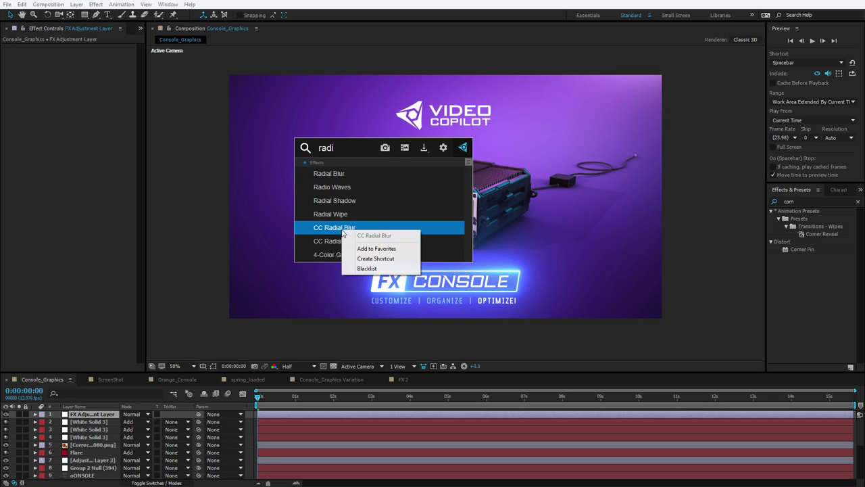
click(366, 250)
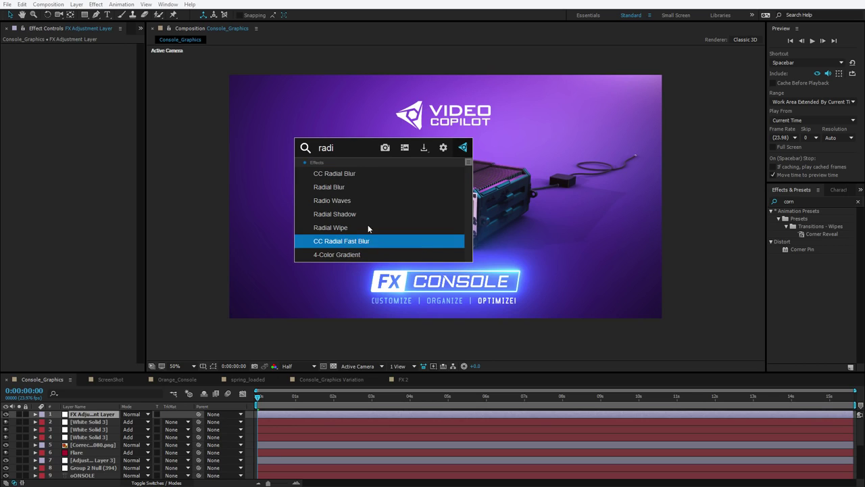
right_click(329, 190)
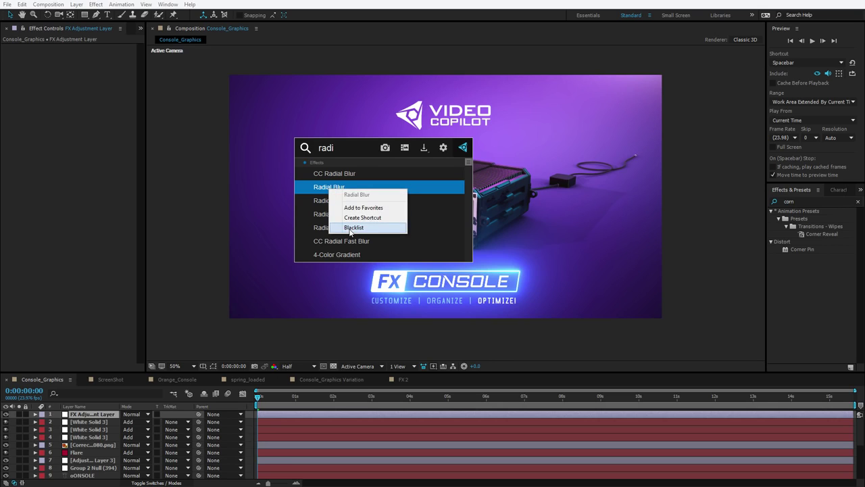
click(349, 227)
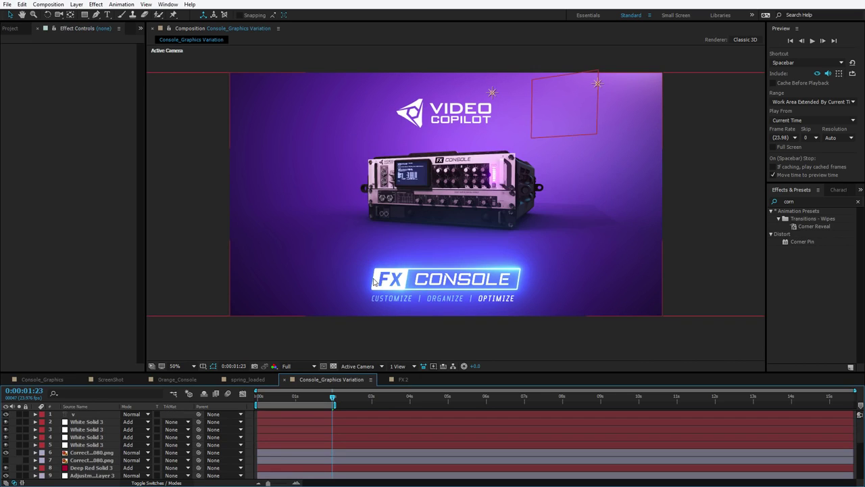
Create a new solid layer via Layer > New > Solid with its default settings.
click(94, 413)
click(77, 4)
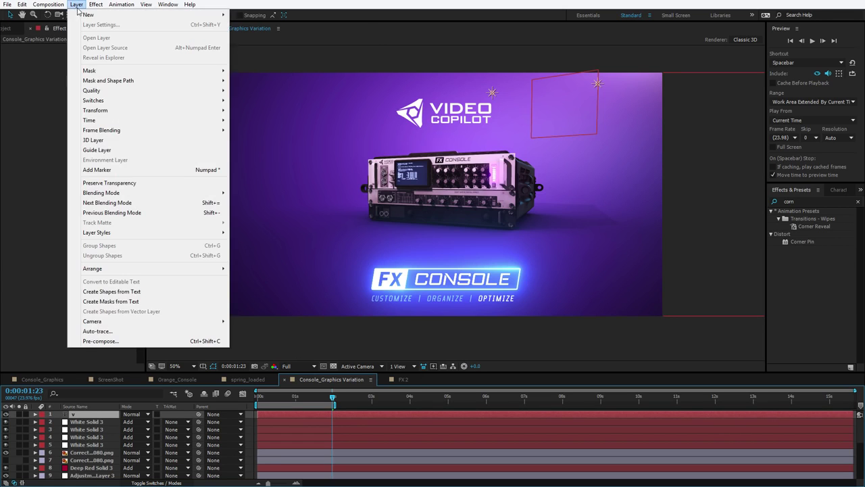
mouse_move(94, 10)
click(281, 29)
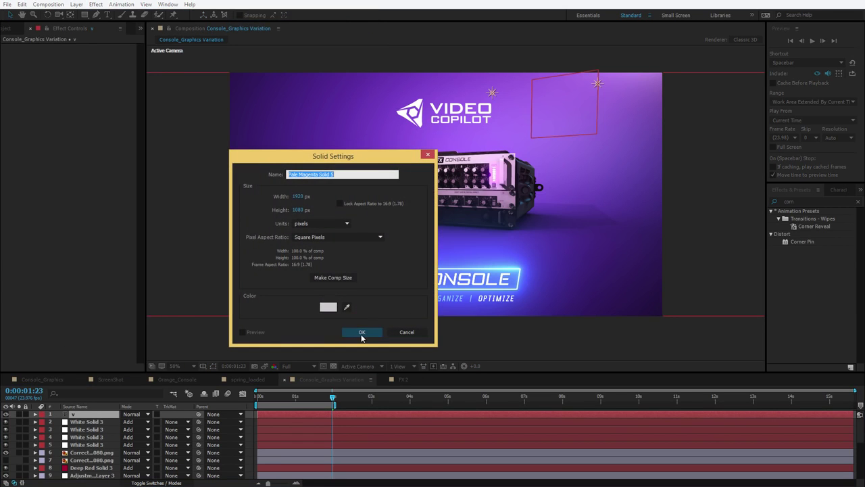
click(362, 333)
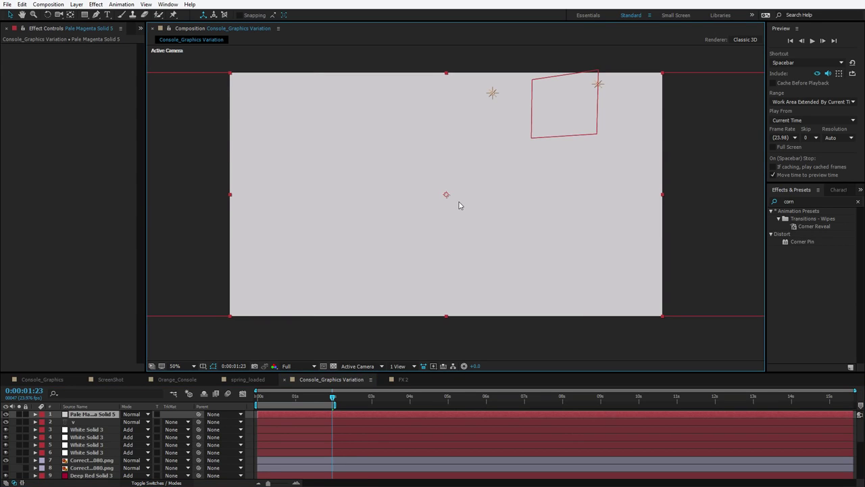
Apply Fractal via an FX Console 'frac' search and set it to Mandelbrot over Julia.
key(ctrl+space)
text(frac)
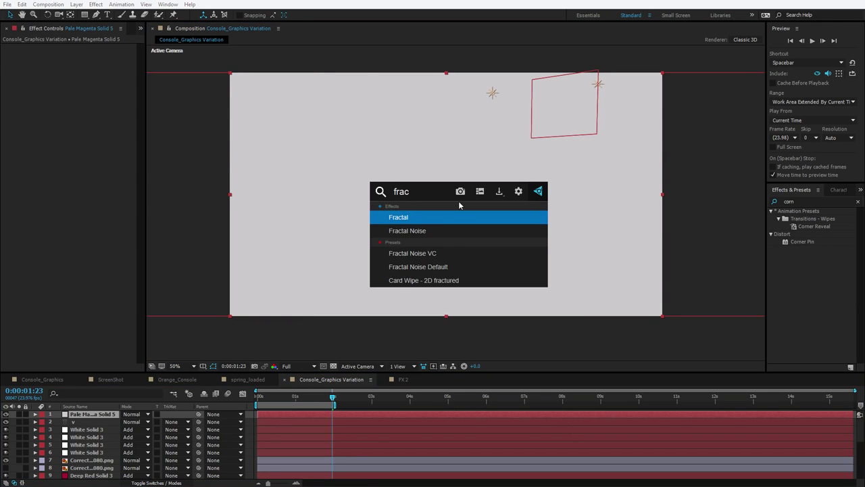
click(397, 217)
click(103, 55)
click(112, 82)
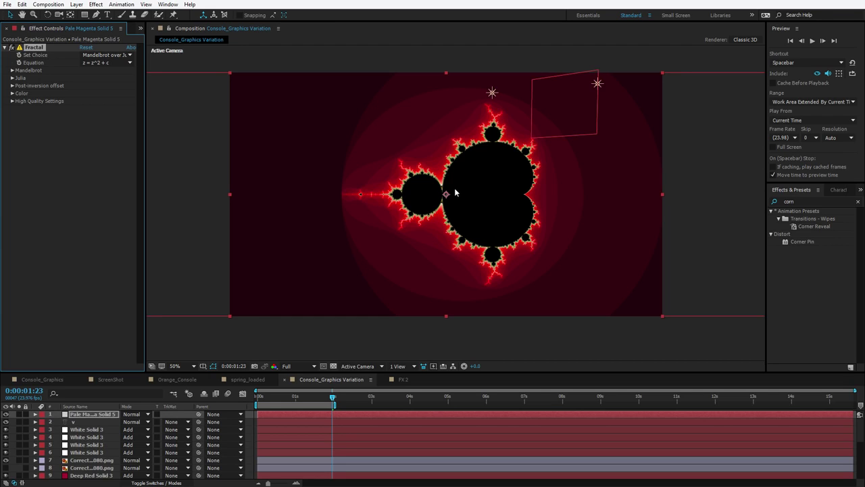
Delete the Fractal effect and add Fractal Noise to the FX Console favorites.
key(Delete)
key(ctrl+space)
text(frac)
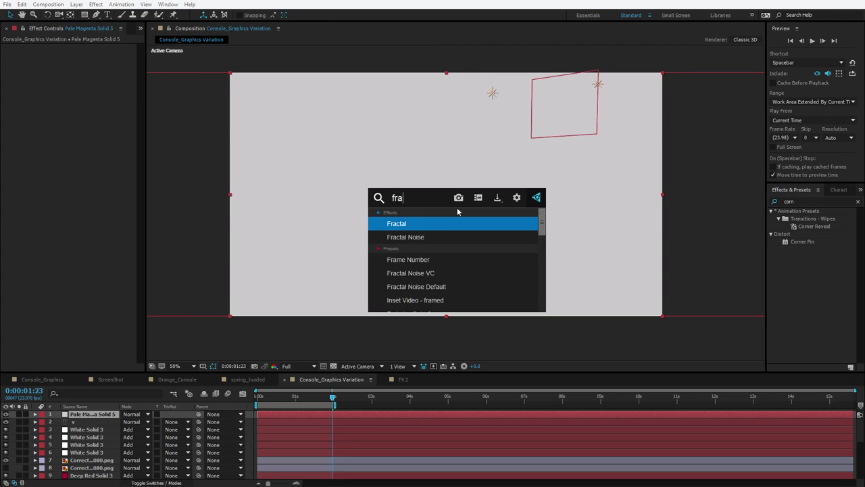
right_click(394, 248)
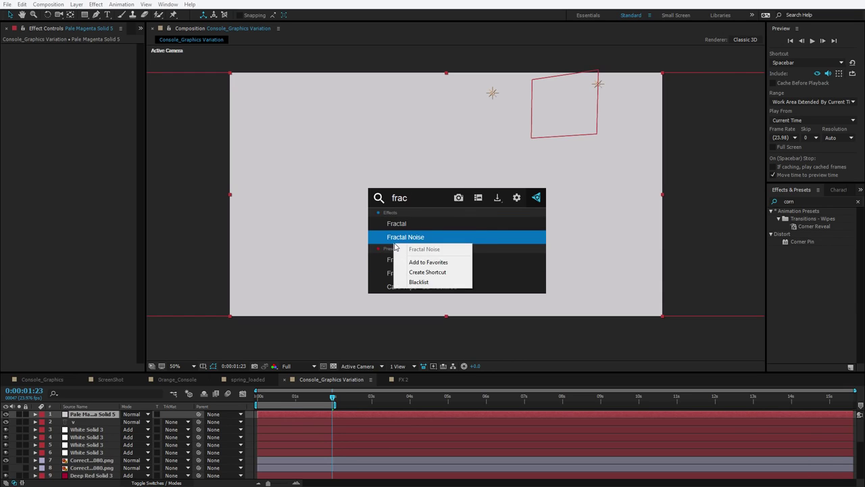
click(409, 261)
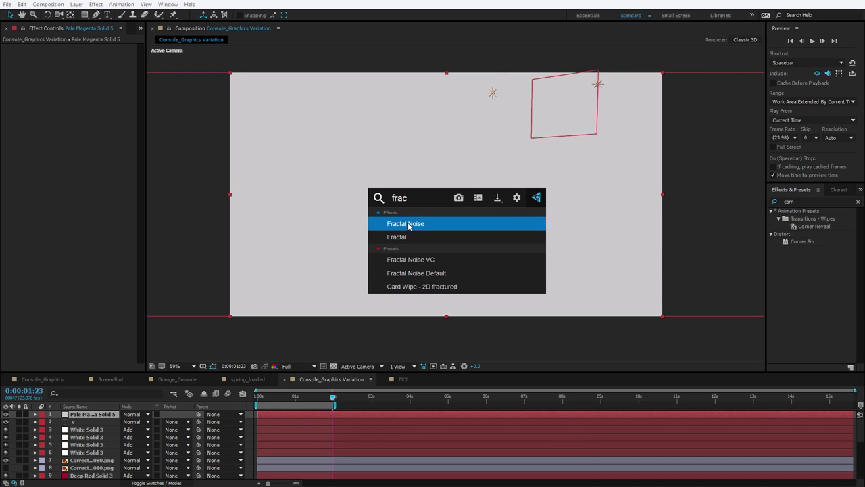
Move Fractal Noise to second place in favorites, then apply it to the solid.
click(517, 197)
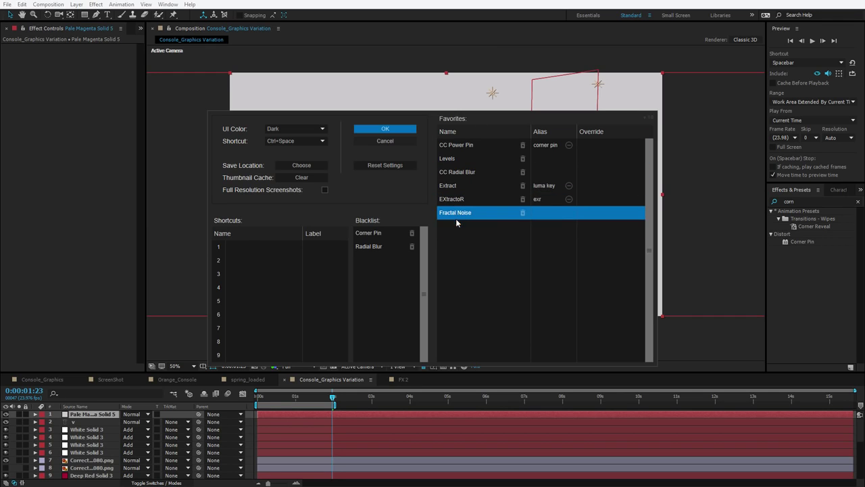
drag(452, 215, 450, 159)
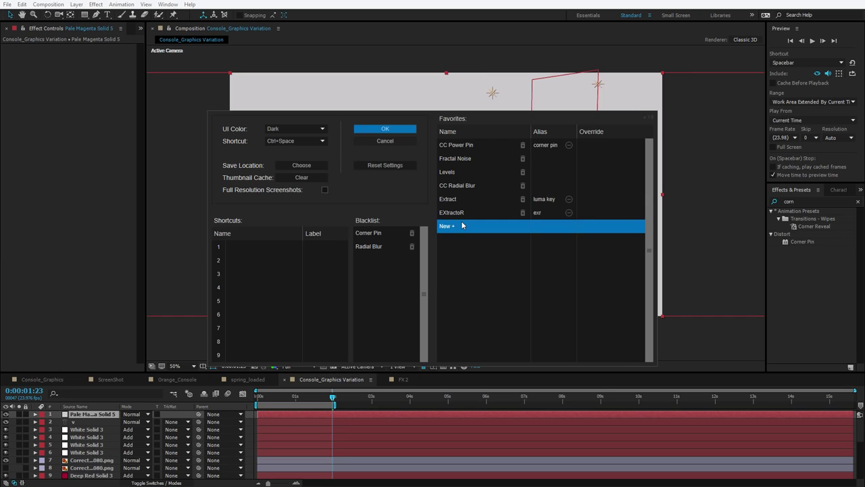
click(383, 130)
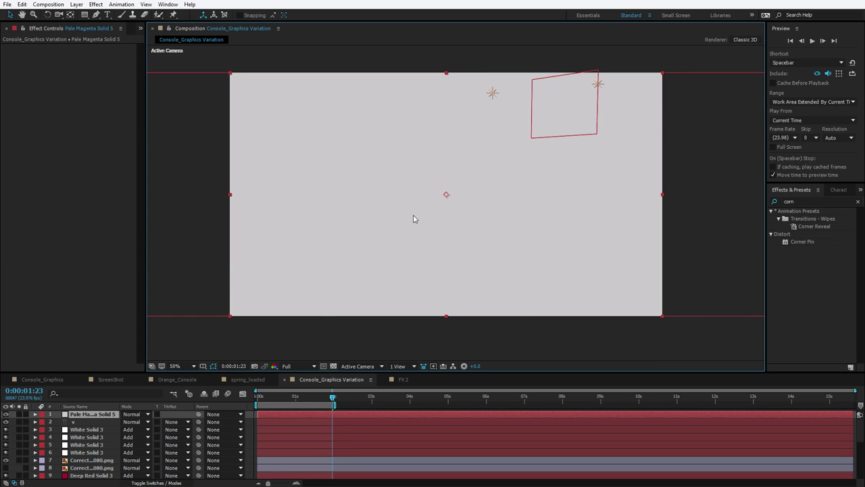
key(ctrl+space)
text(frac)
key(Return)
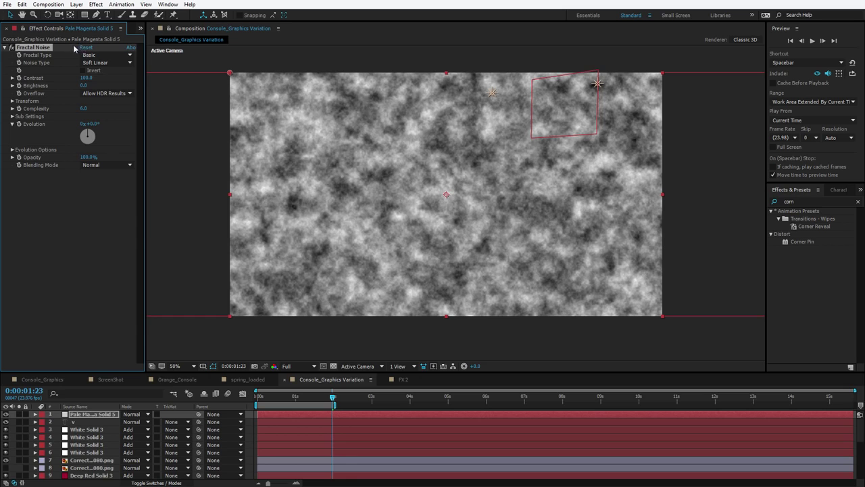
Set Fractal Noise to Dynamic type, inverted, with Complexity 10, and expand its Transform settings.
click(104, 57)
click(113, 110)
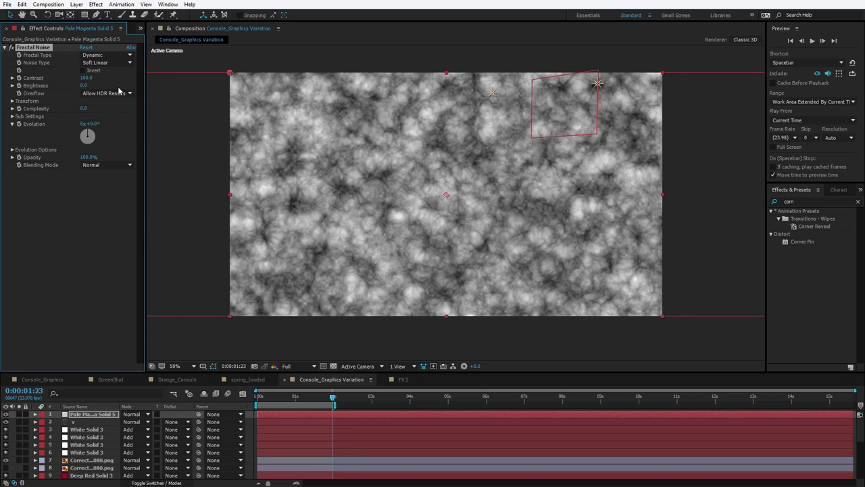
click(83, 70)
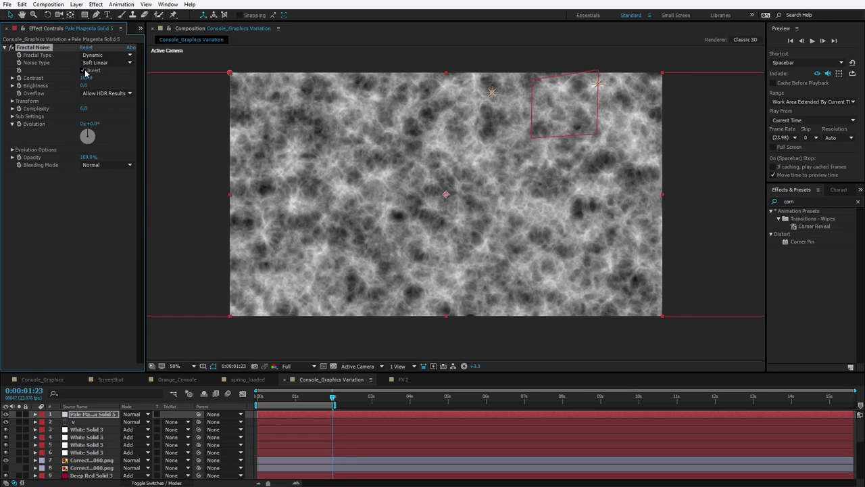
click(84, 110)
text(10)
key(Return)
click(12, 101)
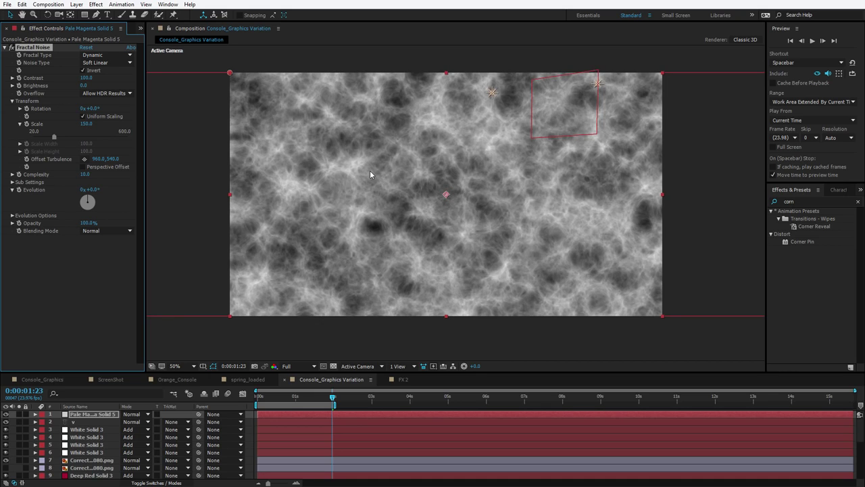
Save the Fractal Noise effect as animation preset 'Fractal Noise Default'.
click(75, 303)
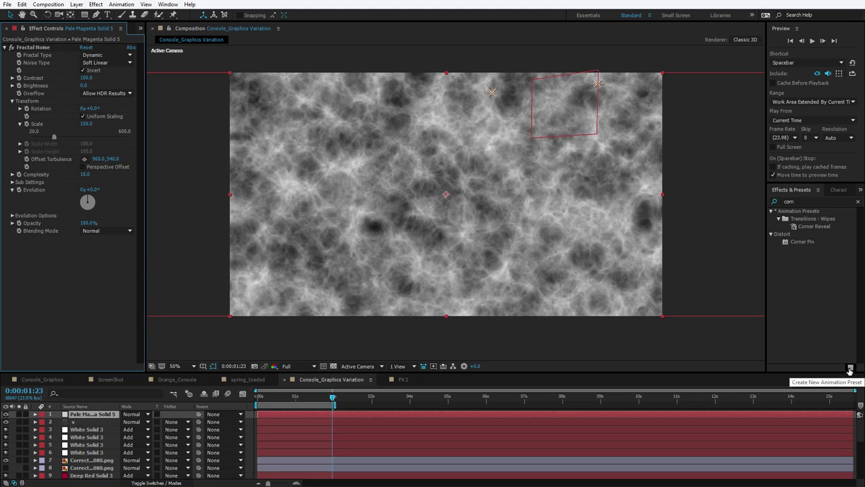
click(34, 48)
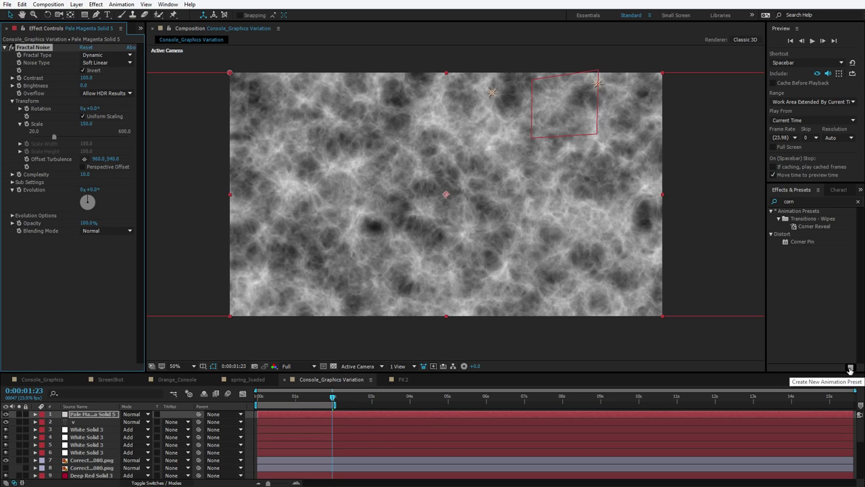
click(851, 369)
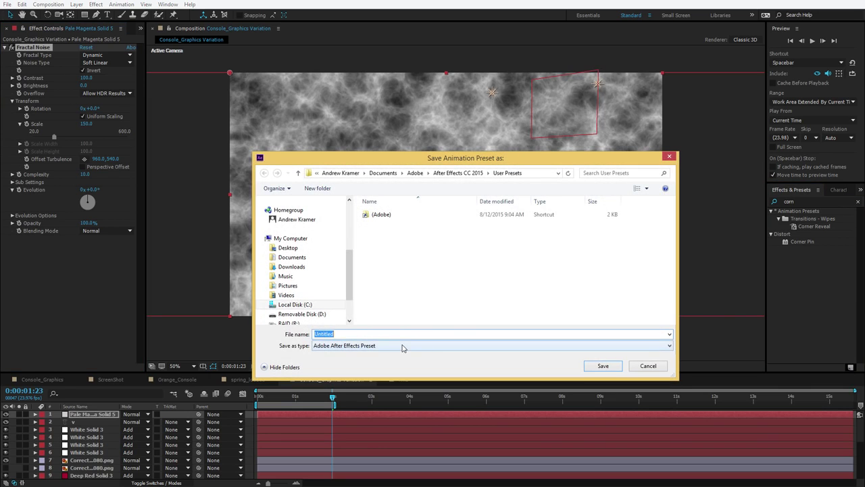
text(Fractal Noise Default)
click(602, 366)
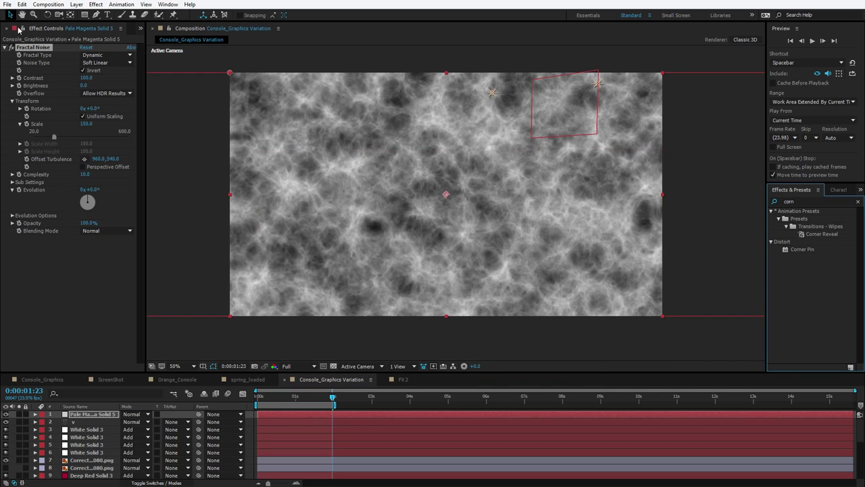
Remove Fractal Noise from the solid and set its favorite's override to 'Fractal Noise Default'.
key(Delete)
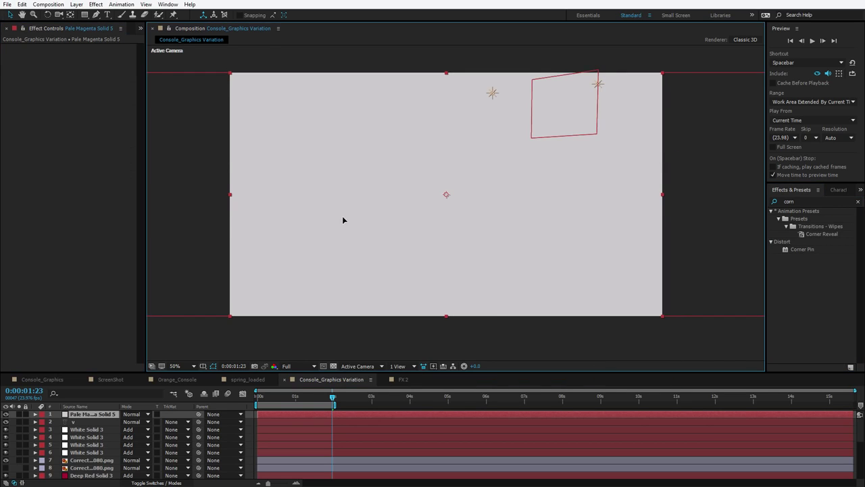
key(ctrl+space)
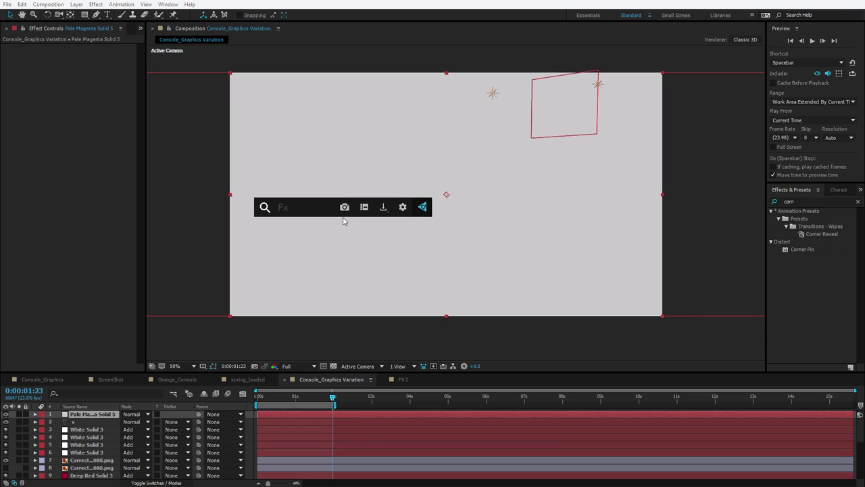
click(404, 207)
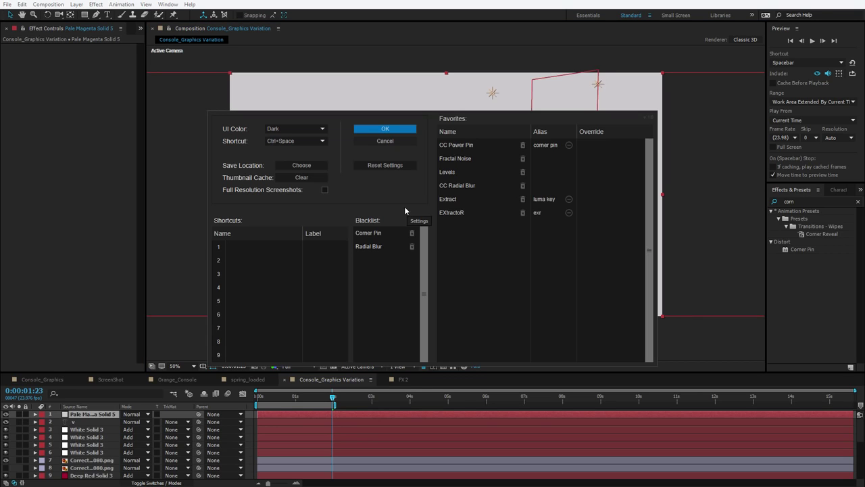
click(462, 158)
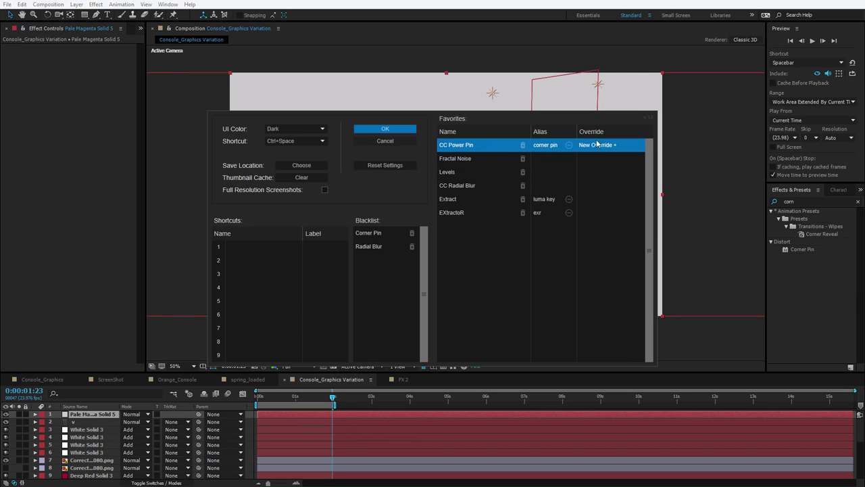
mouse_move(597, 162)
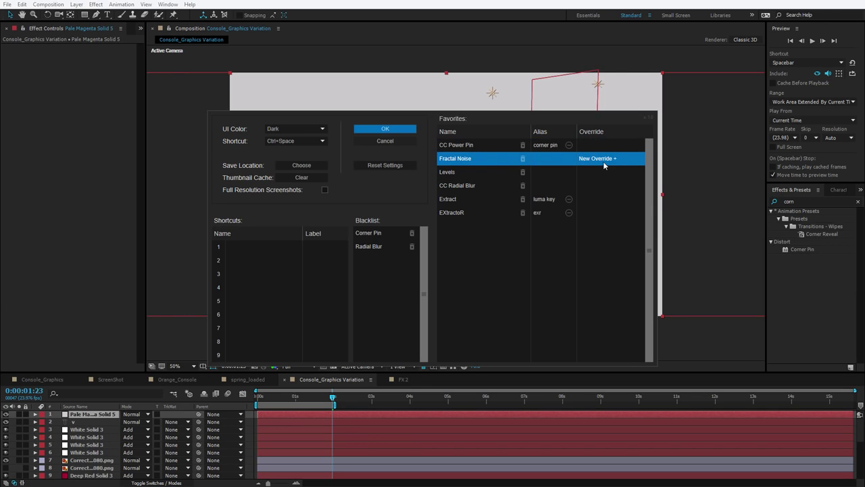
click(595, 160)
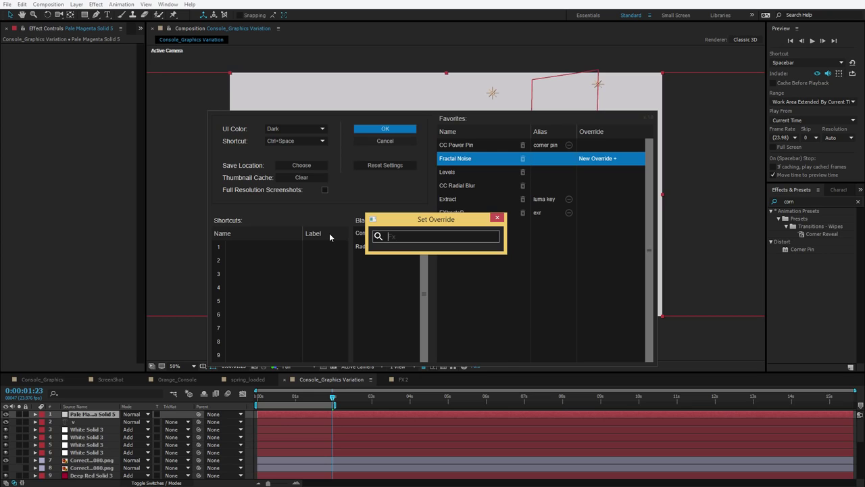
text(fract)
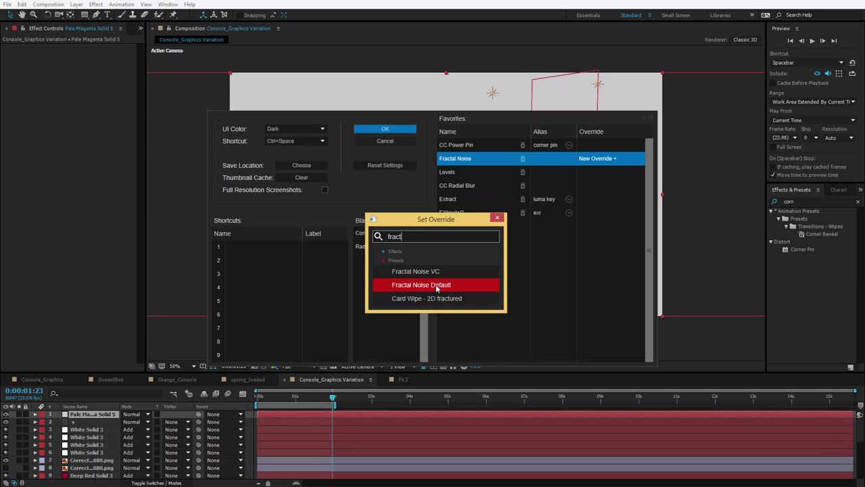
click(437, 286)
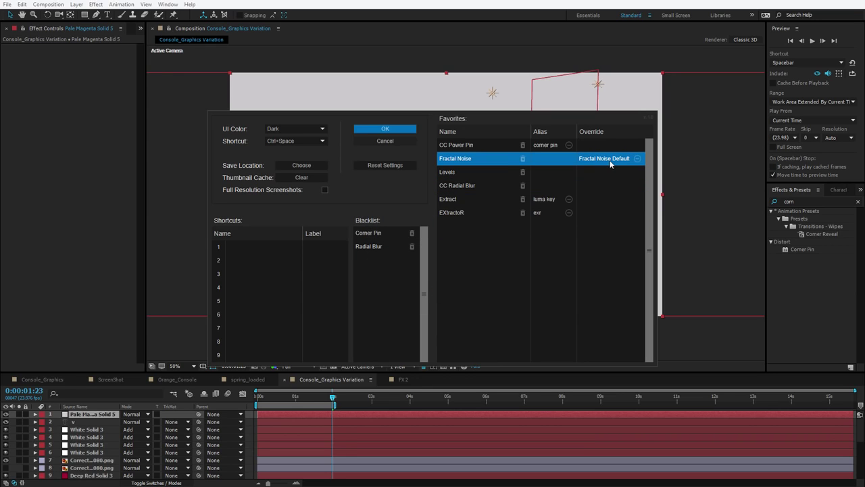
click(387, 129)
Apply Fractal Noise to the solid through FX Console, undoing a trial Evolution change.
key(ctrl+space)
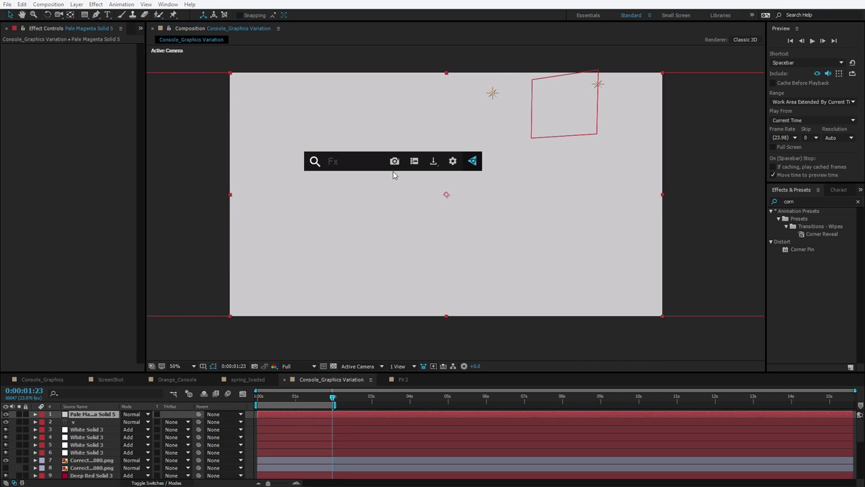
text(fr)
key(Return)
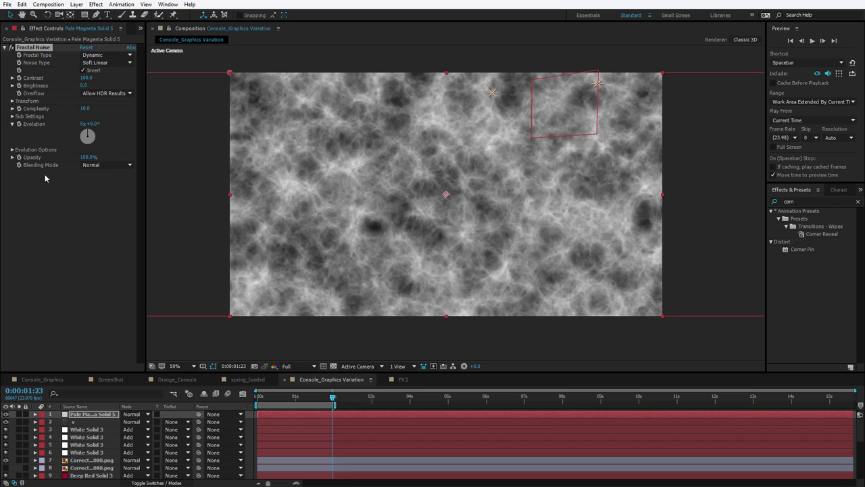
drag(92, 123, 111, 125)
key(ctrl+z)
Drive Fractal Noise Evolution with the expression time*250 and reselect the noise solid.
alt+click(19, 124)
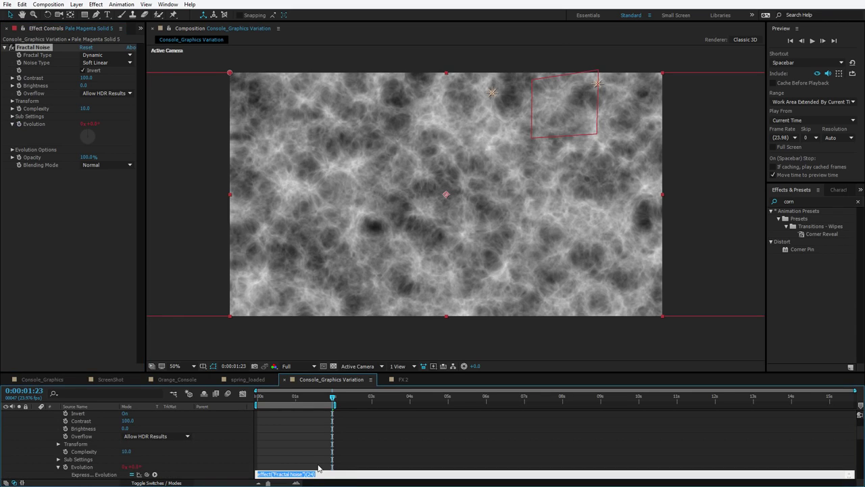
text(time*250)
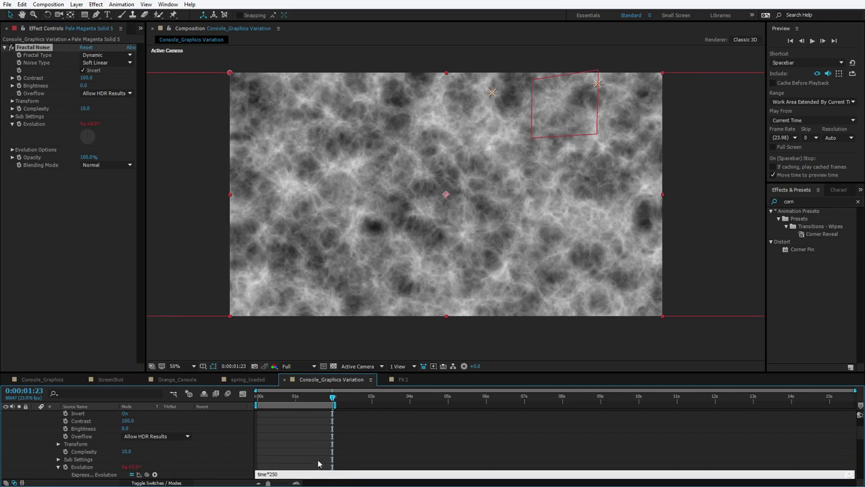
click(342, 414)
scroll(341, 414, up, 3)
mouse_move(279, 398)
mouse_down()
mouse_move(263, 400)
mouse_move(328, 401)
mouse_move(295, 401)
mouse_up()
click(338, 181)
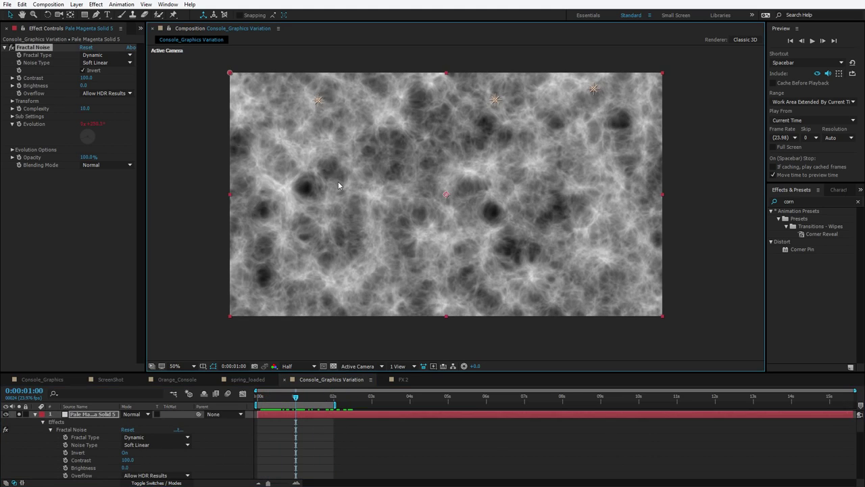
Apply Unsharp Mask to the noise solid and raise its Amount to 129.
key(ctrl+space)
text(unsh)
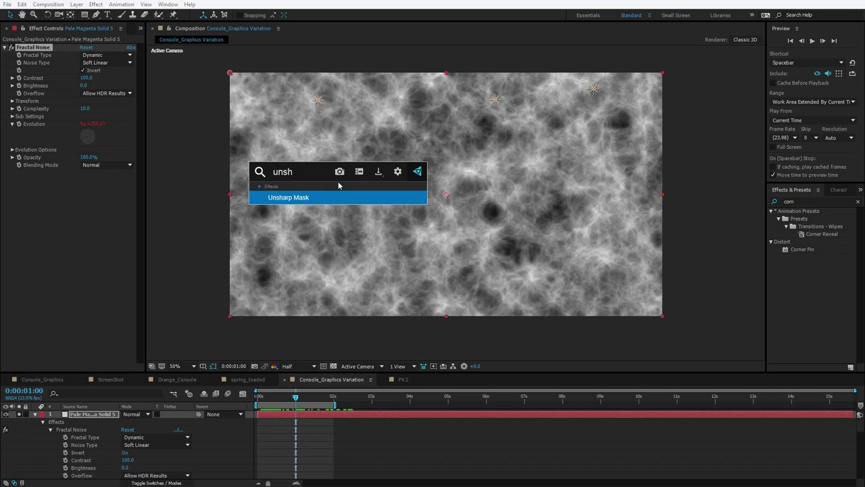
key(Return)
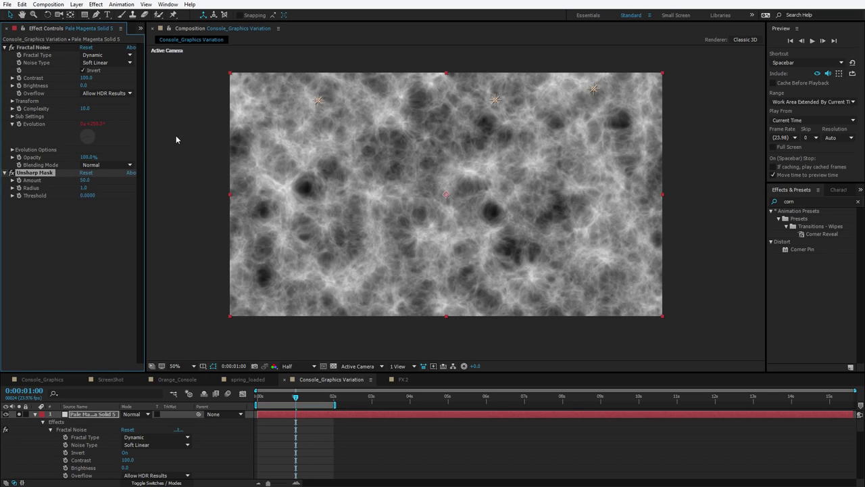
drag(85, 181, 115, 179)
click(37, 174)
Add VC Color Vibrance to the FX Console favourites.
key(ctrl+space)
text(color)
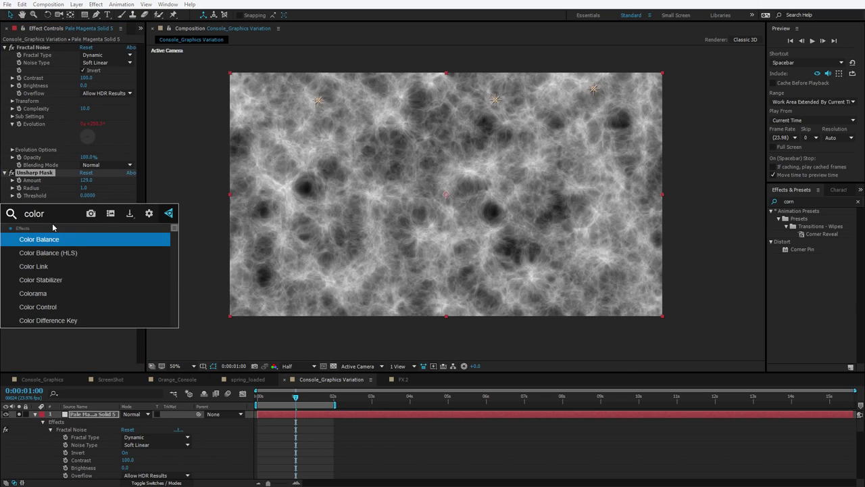
text( vi)
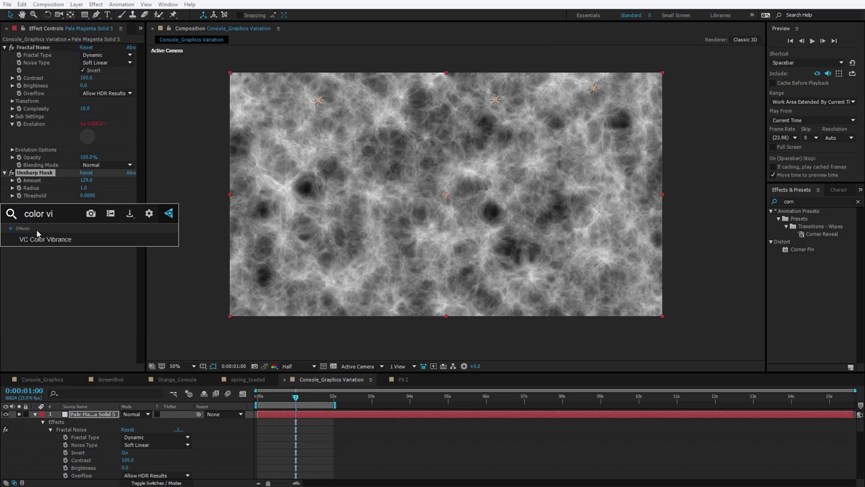
right_click(38, 242)
click(74, 256)
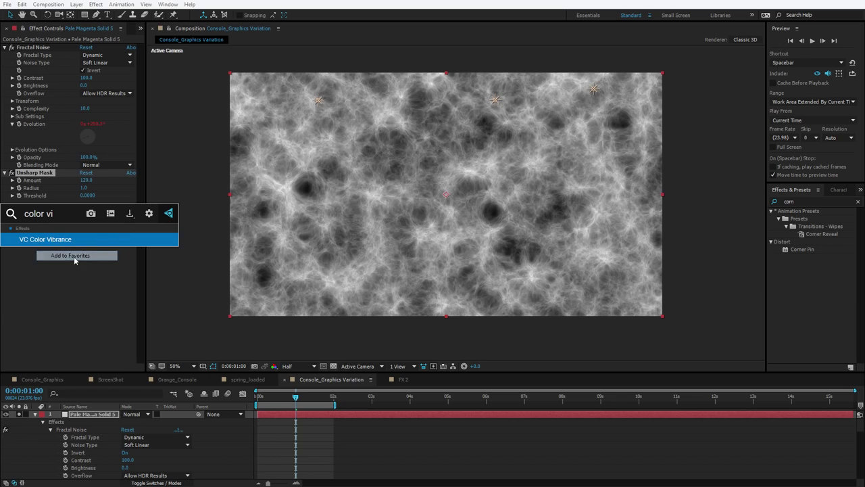
click(56, 302)
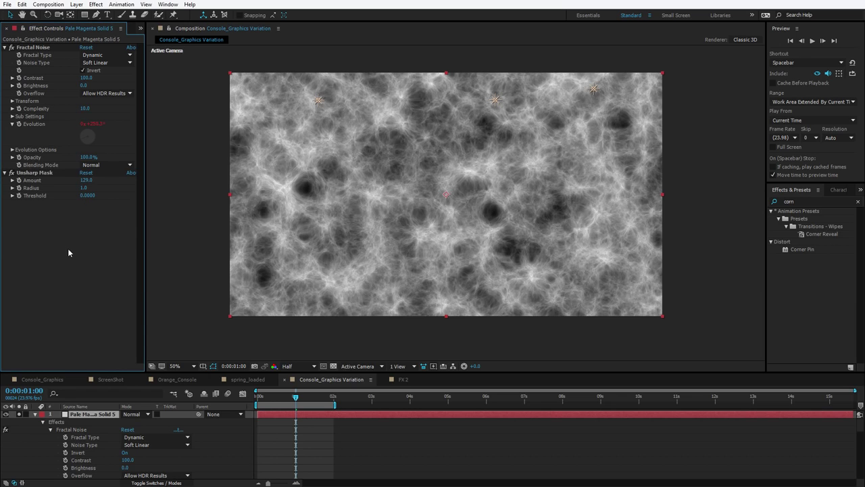
Apply VC Color Vibrance and change its tint colour from green to blue.
key(ctrl+space)
text(col)
key(Return)
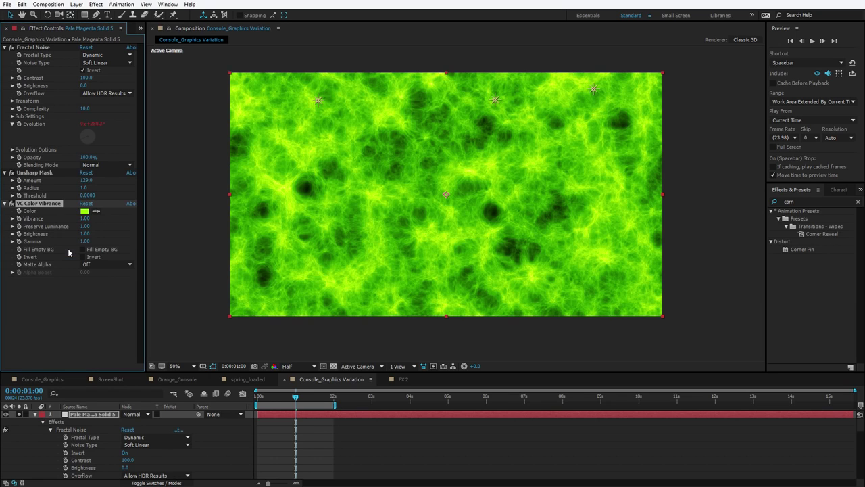
click(84, 211)
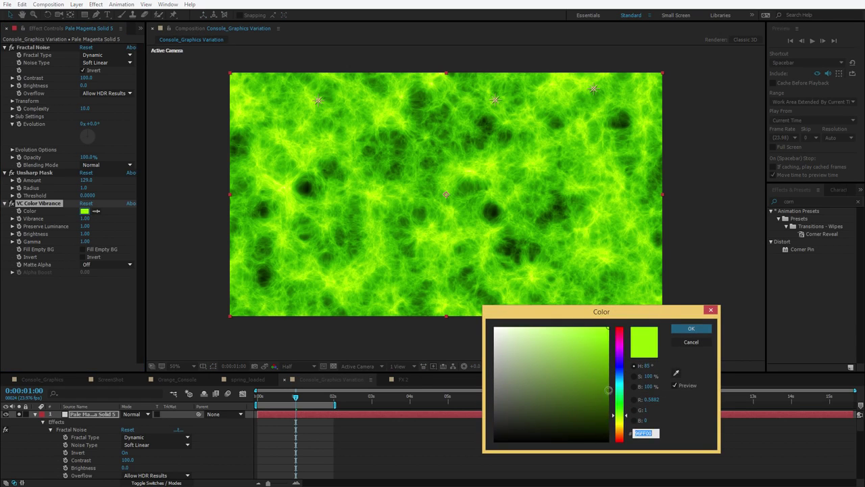
drag(613, 391, 620, 380)
key(Return)
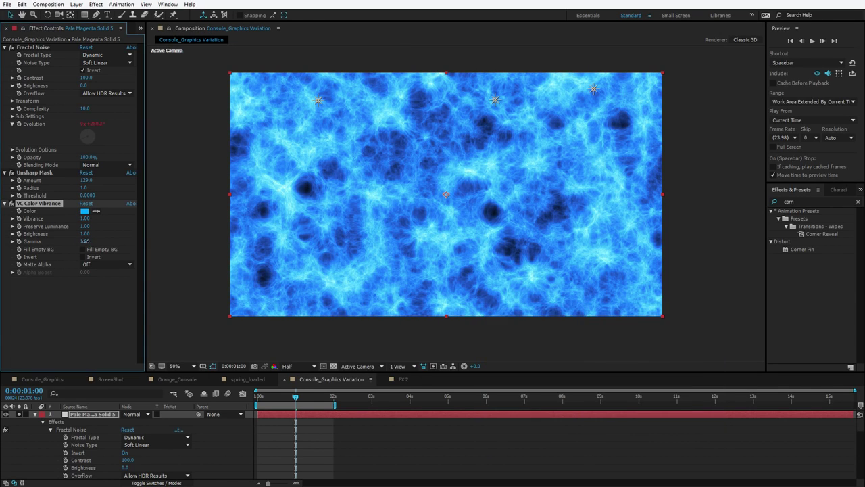
click(116, 298)
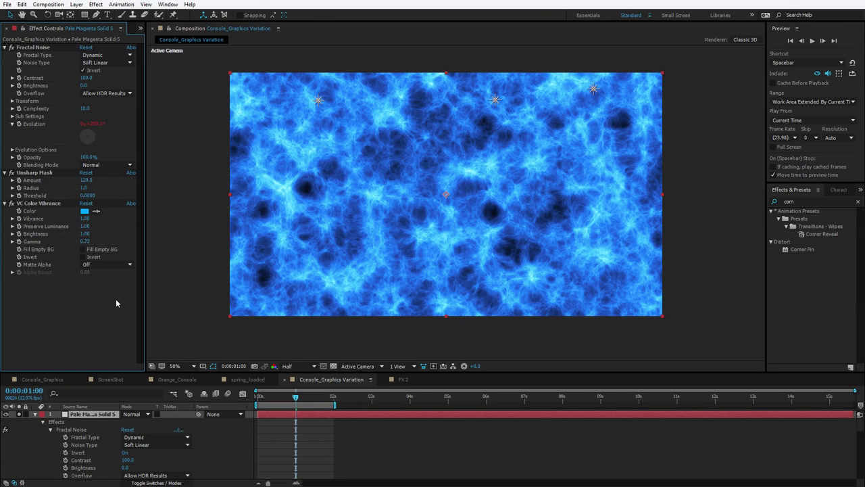
Save Fractal Noise, Unsharp Mask and VC Color Vibrance over the Fractal Noise Default preset.
click(29, 48)
ctrl+click(32, 173)
ctrl+click(34, 202)
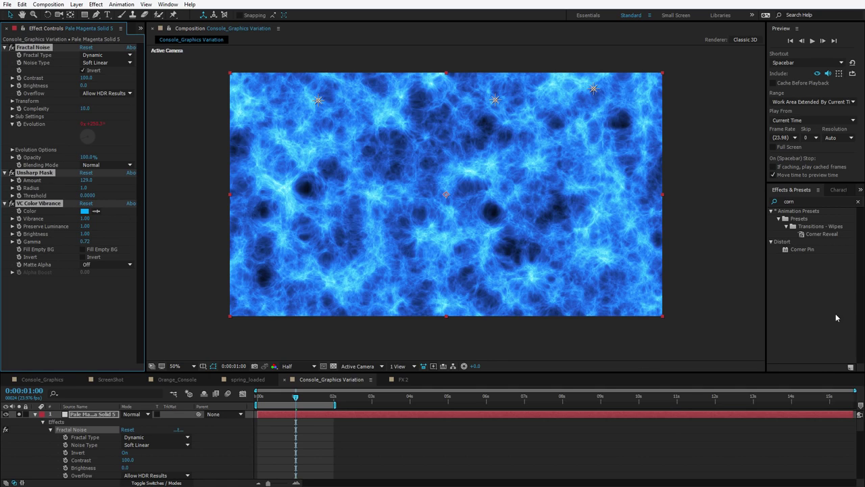
click(849, 367)
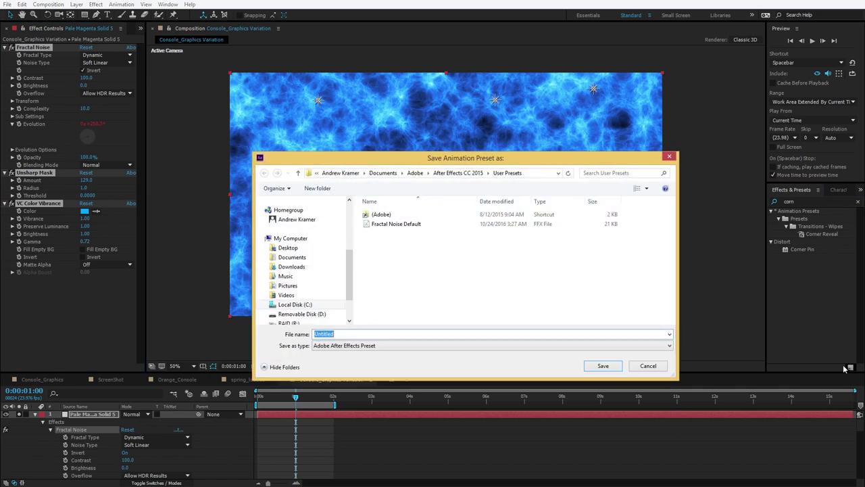
click(383, 227)
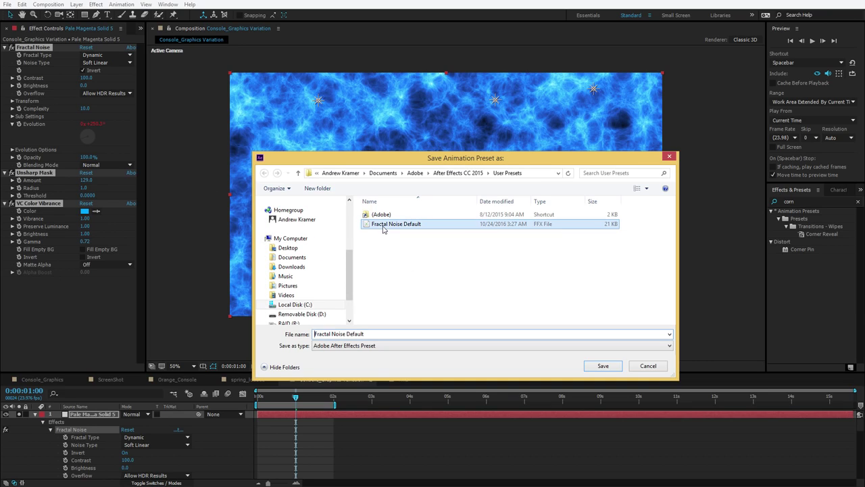
click(603, 366)
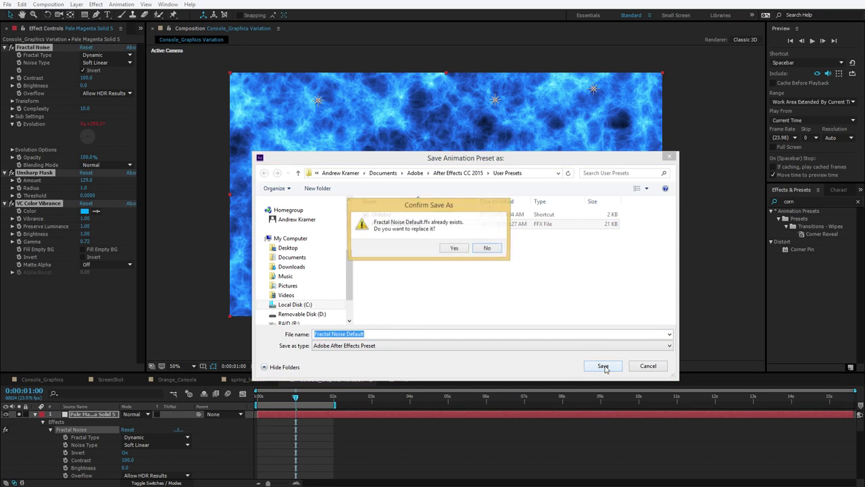
click(453, 248)
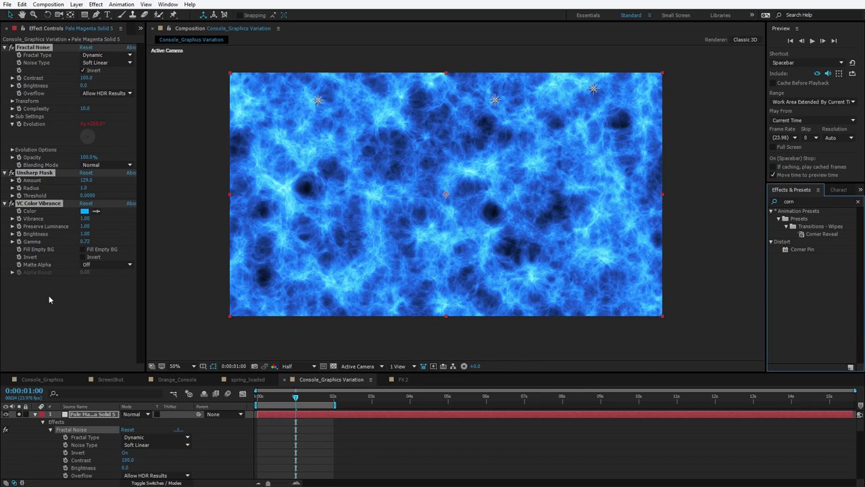
Delete all three effects from the noise solid.
click(53, 204)
key(ctrl+a)
key(Delete)
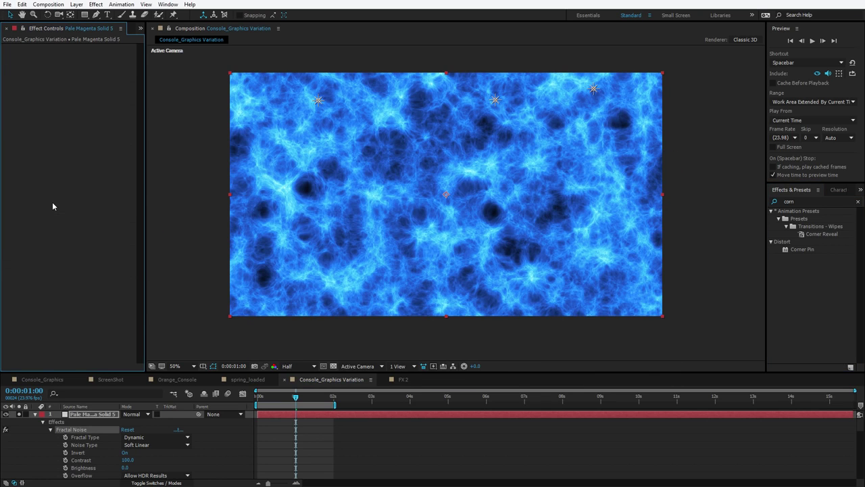
key(ctrl+space)
Reapply Fractal Noise from its updated preset and open the FX Console shortcut settings.
text(frac)
key(Return)
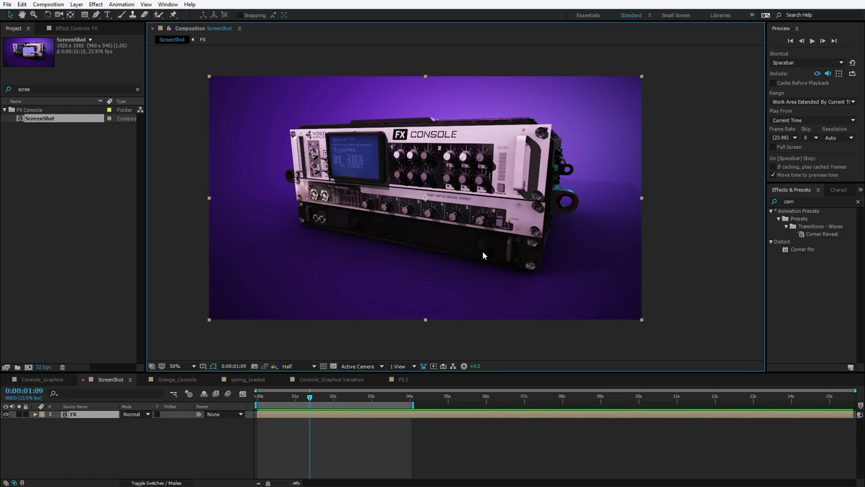
key(ctrl+space)
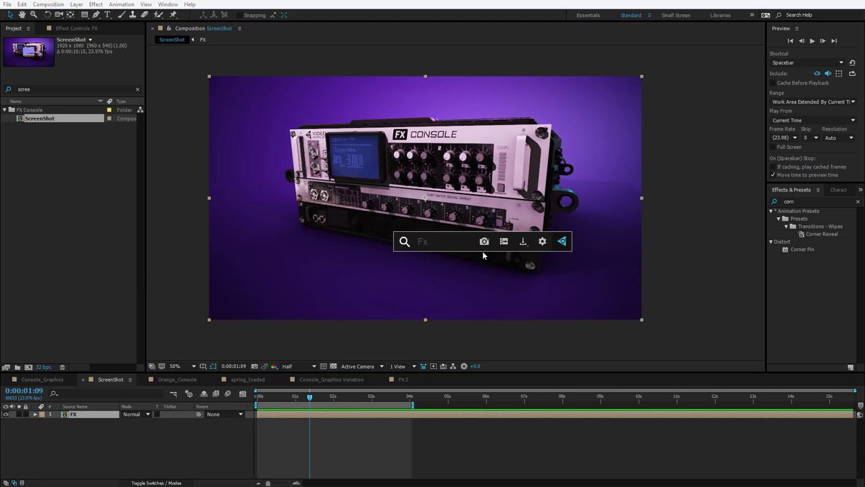
click(543, 243)
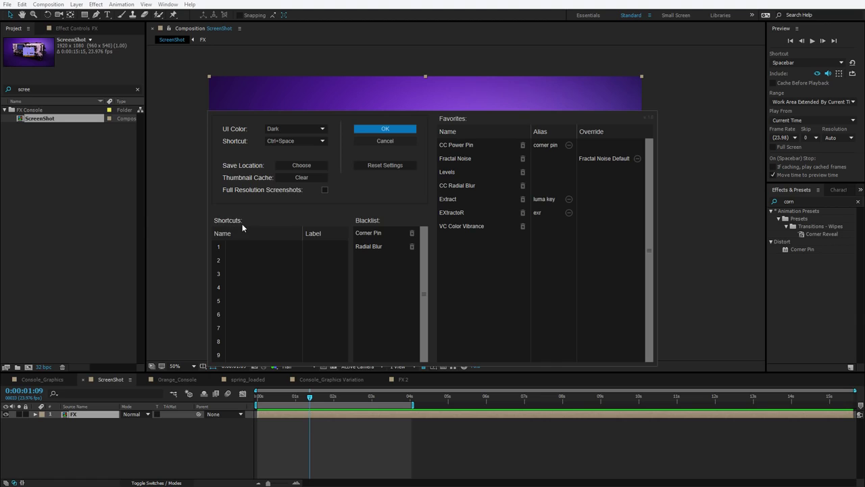
click(232, 247)
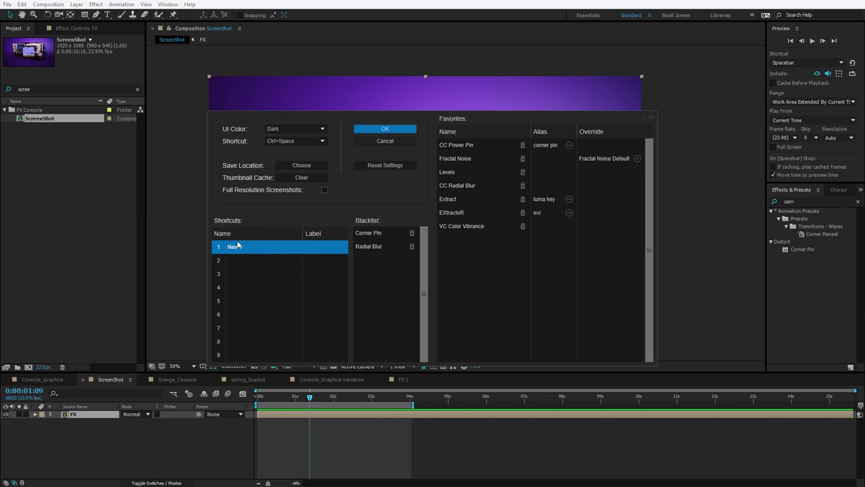
click(238, 262)
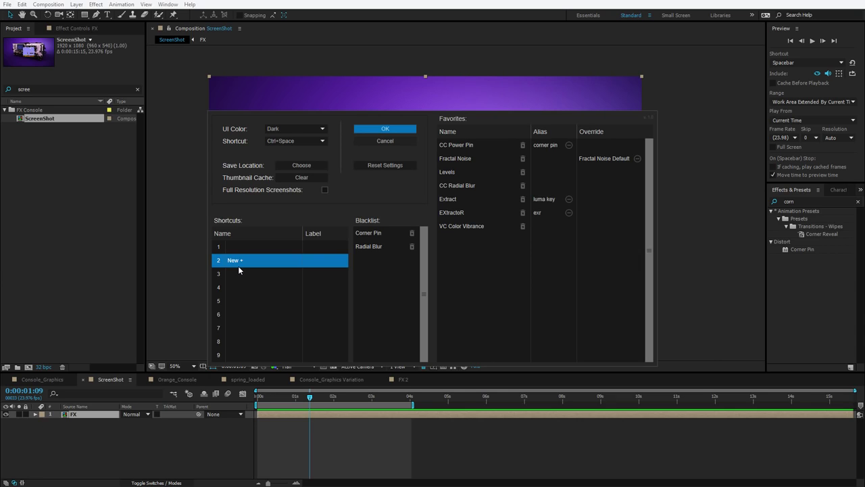
click(238, 250)
Assign Element to the first shortcut slot and label it E3D.
click(237, 247)
text(elem)
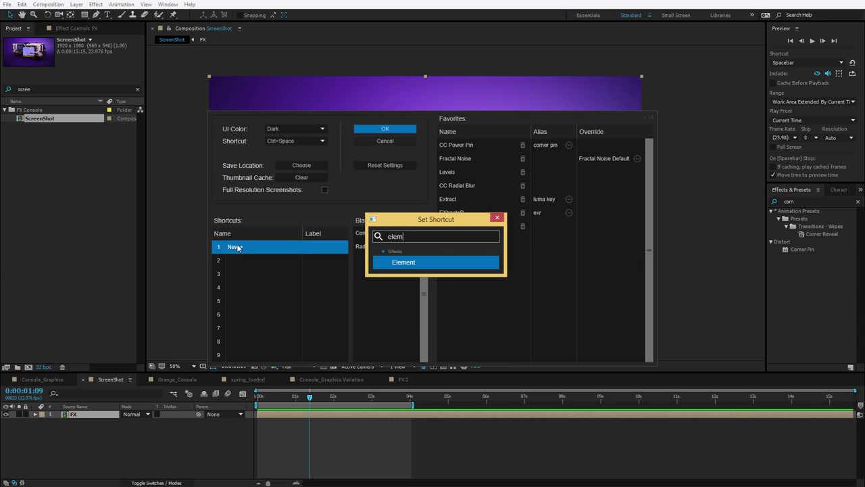
key(Return)
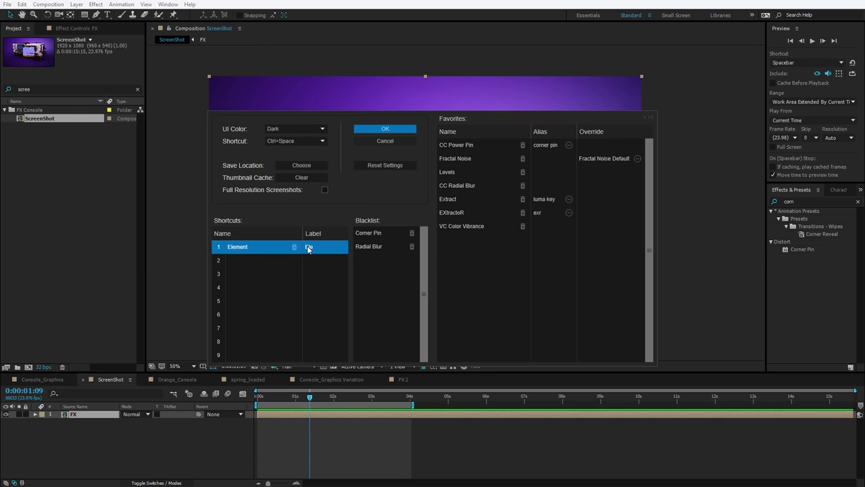
double_click(308, 247)
text(E)
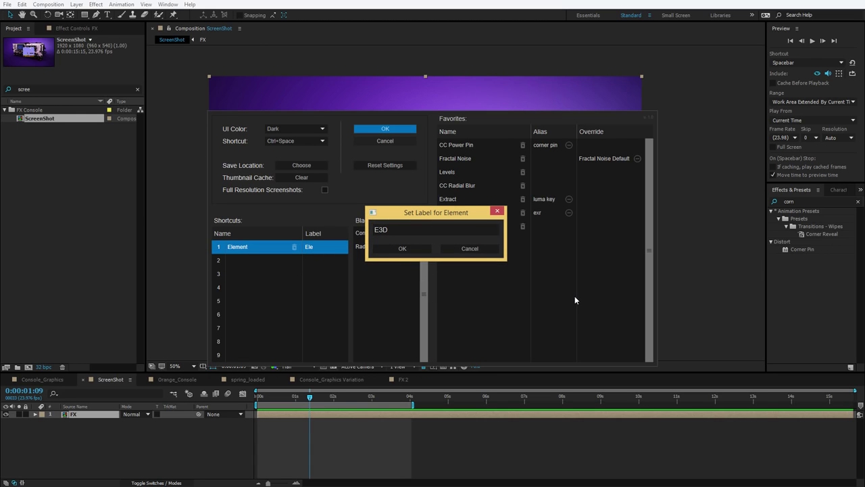
text(3D)
click(405, 248)
Add Saber and CC Page Turn as the second and third shortcuts, then save the settings.
double_click(242, 262)
text(Sab)
key(Return)
click(276, 266)
double_click(271, 272)
text(page)
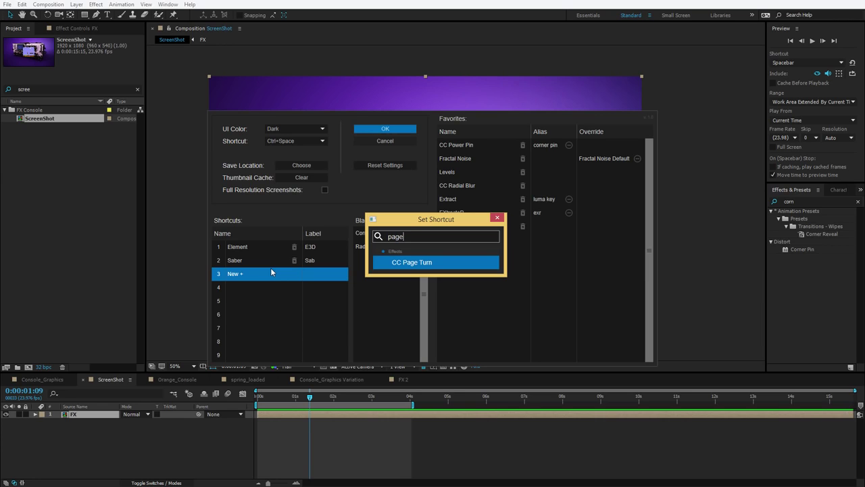
key(Return)
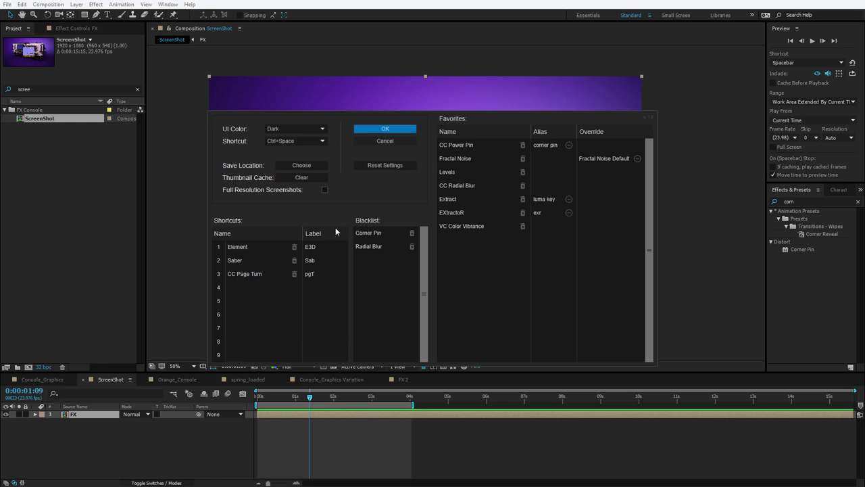
click(405, 129)
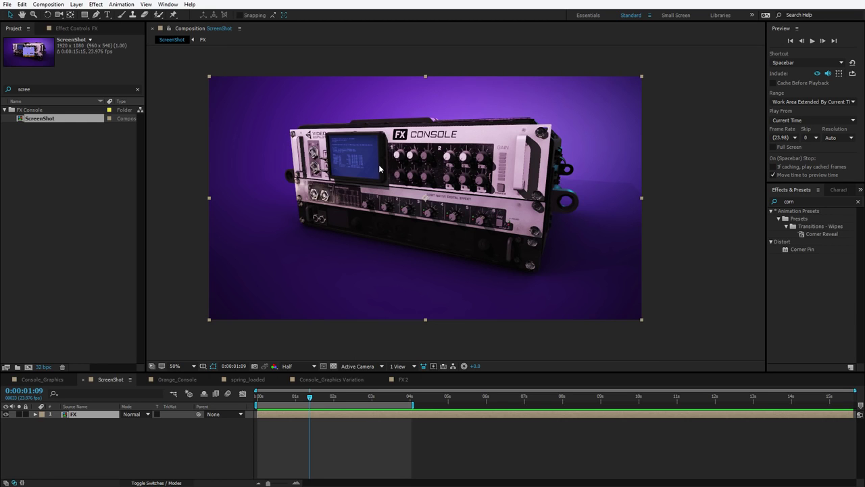
Apply CC Page Turn to the FX layer via its shortcut and curl the corner leftward.
key(ctrl+space)
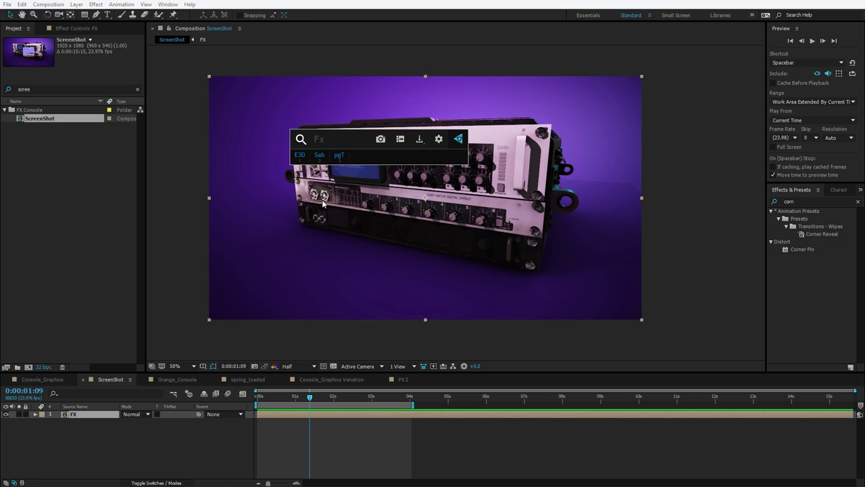
click(388, 219)
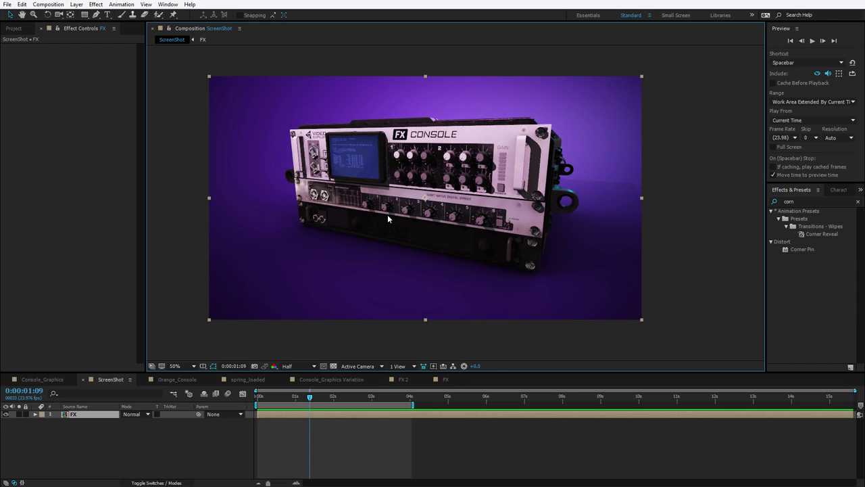
key(ctrl+space)
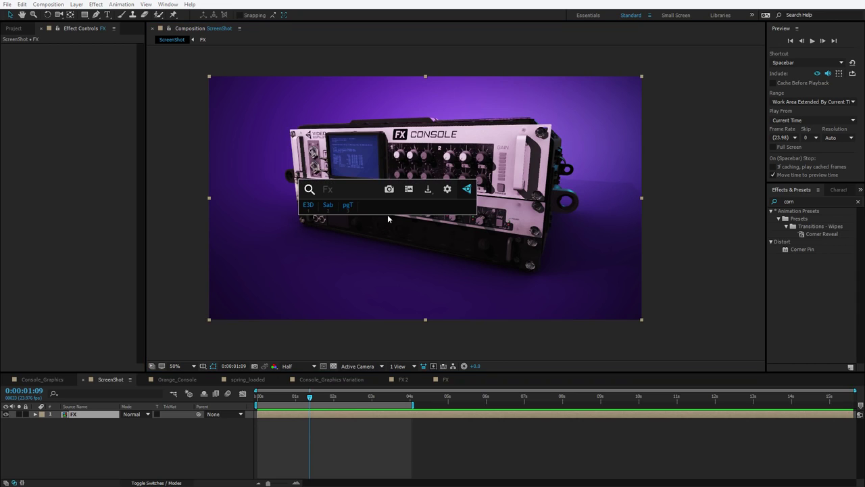
key(Return)
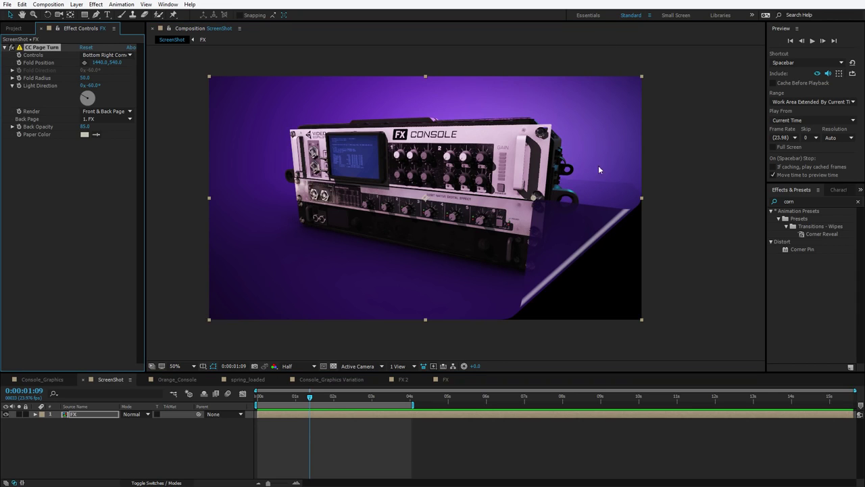
drag(534, 197, 641, 319)
Add a new pale solid layer and create an FX Console shortcut for Curves.
key(ctrl+y)
key(Return)
key(ctrl+space)
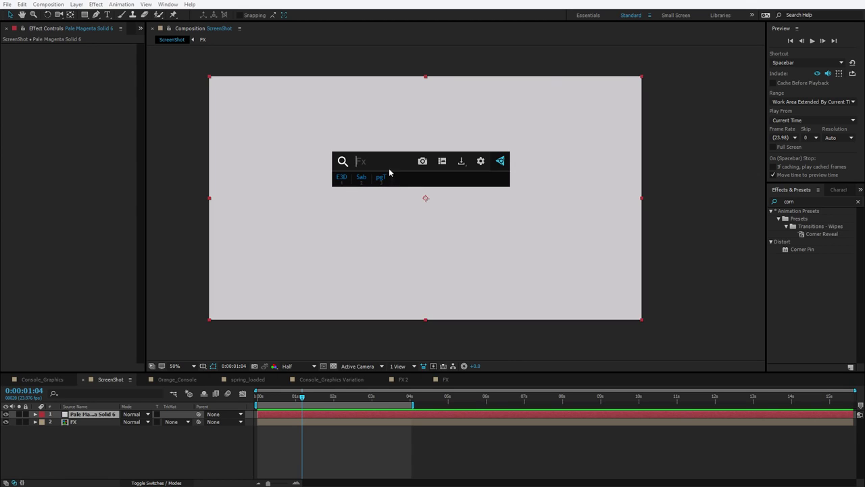
text(cur)
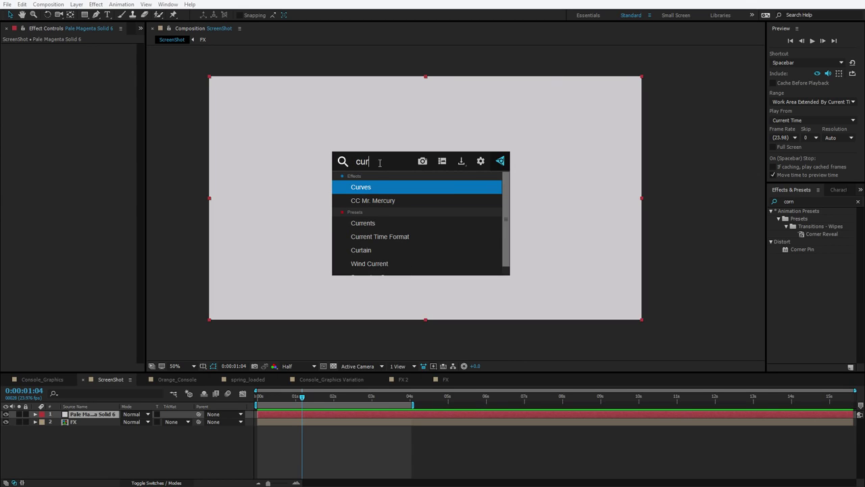
right_click(362, 186)
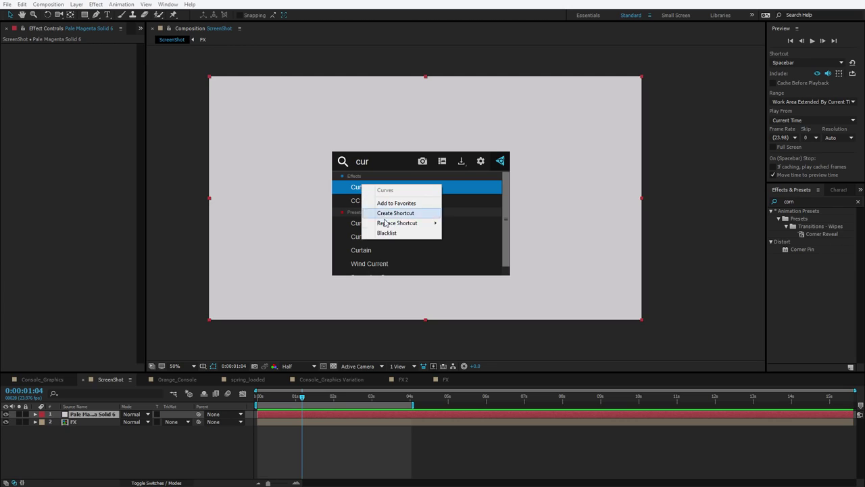
mouse_move(391, 226)
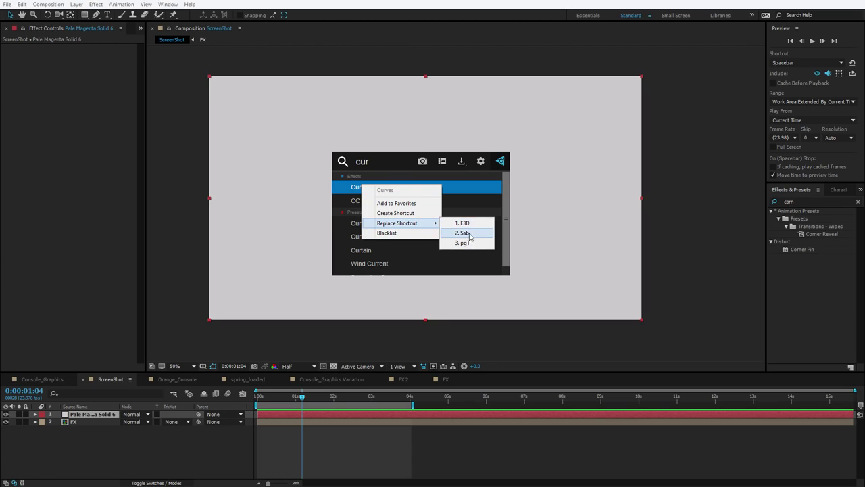
click(397, 213)
Create a Noise shortcut, apply Noise to the solid and set Amount to 60%.
key(ctrl+space)
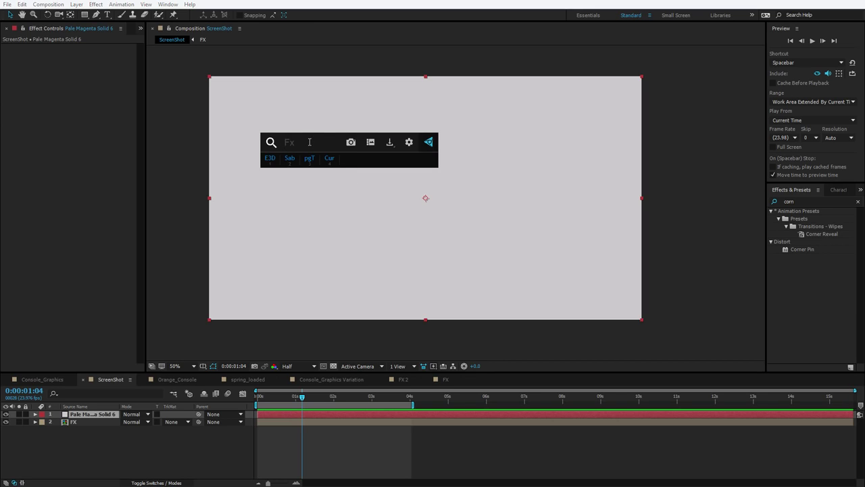
text(noi)
right_click(281, 185)
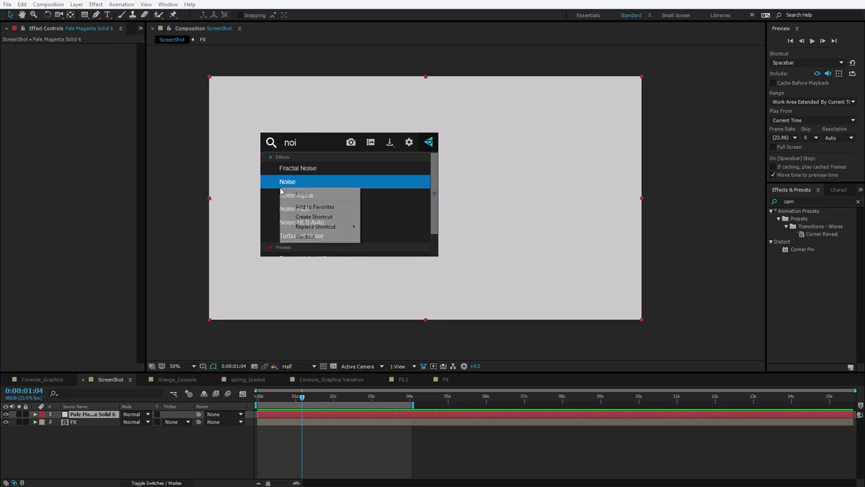
click(323, 218)
key(ctrl+space)
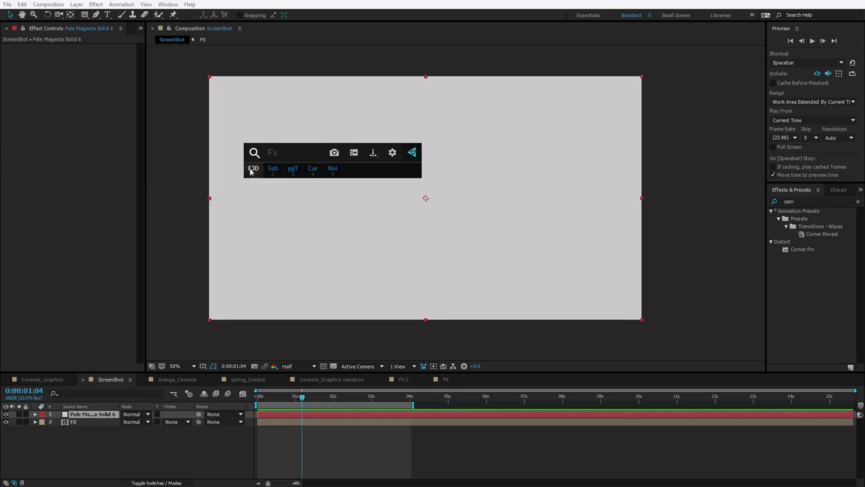
click(334, 170)
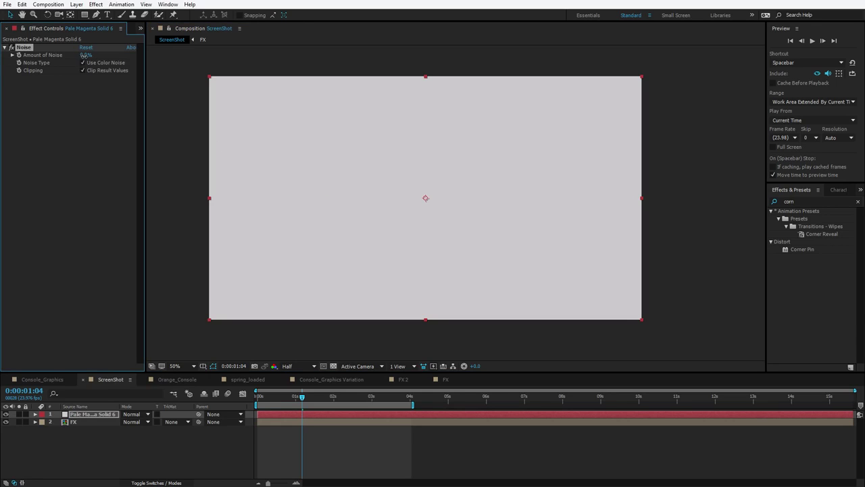
drag(80, 57, 128, 59)
Create an FX Console shortcut for Glow.
key(ctrl+space)
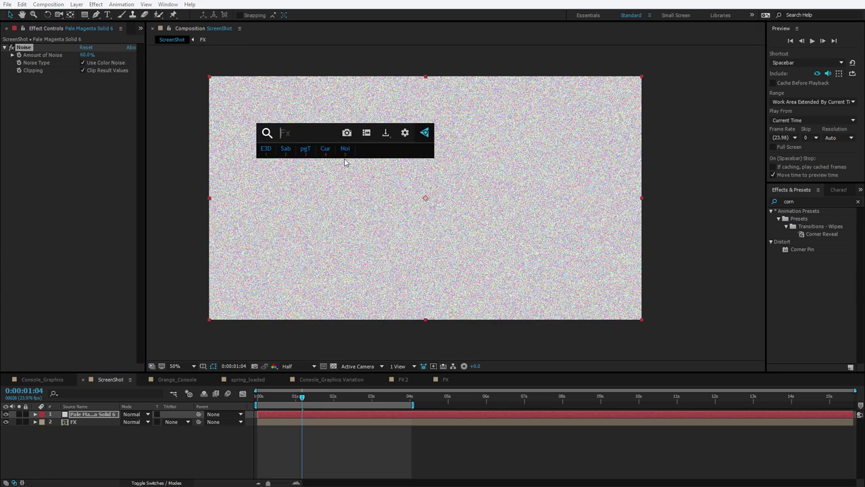
text(glo)
right_click(276, 158)
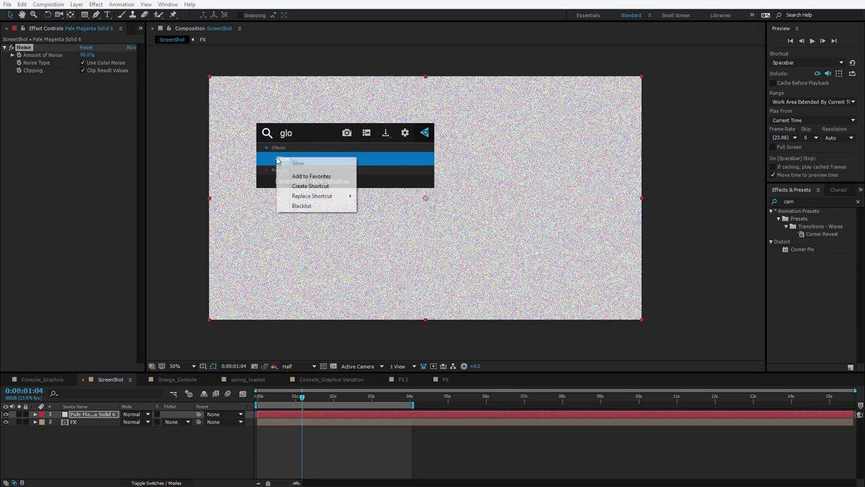
click(313, 186)
key(ctrl+space)
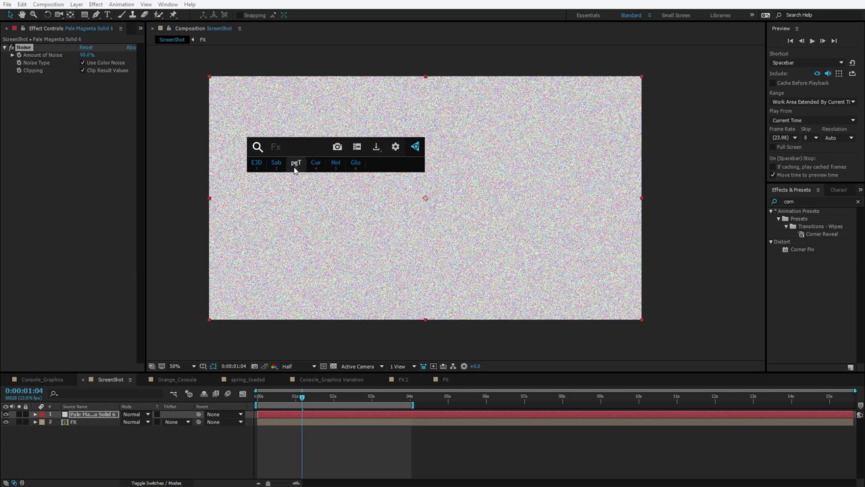
Drag Glow and Curves up in the Shortcuts list so Glow sits right after Element.
click(395, 146)
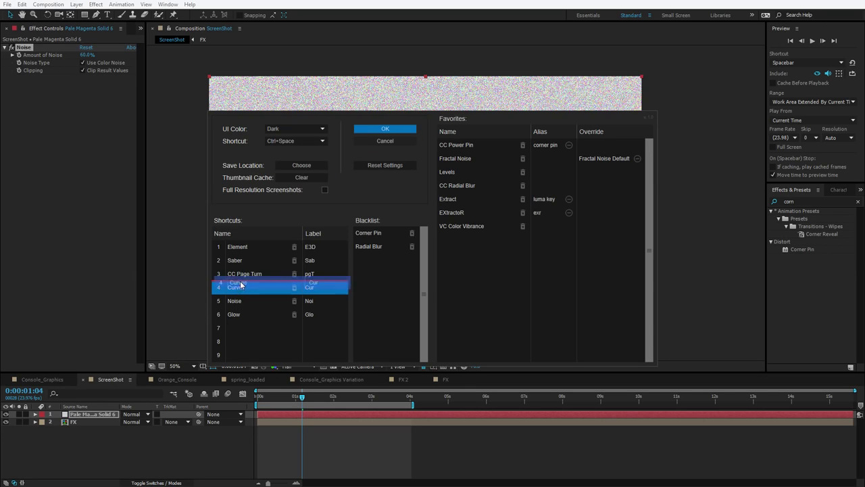
drag(233, 287, 234, 265)
drag(239, 315, 239, 257)
click(256, 316)
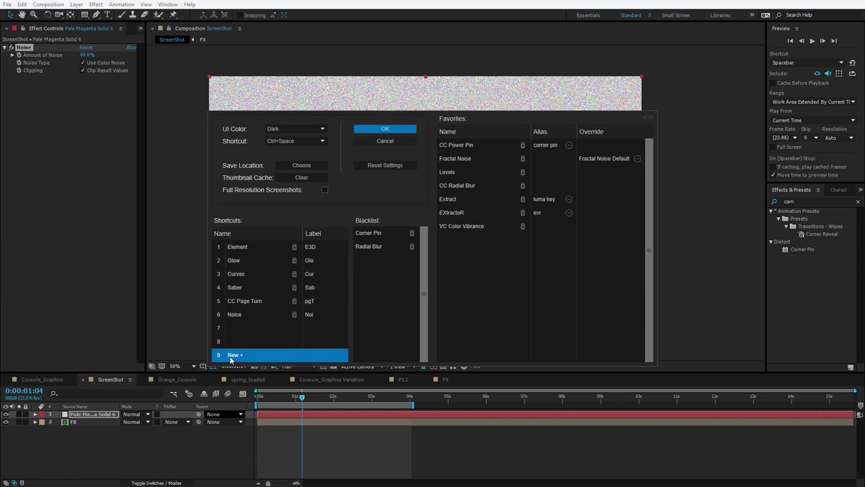
mouse_move(232, 341)
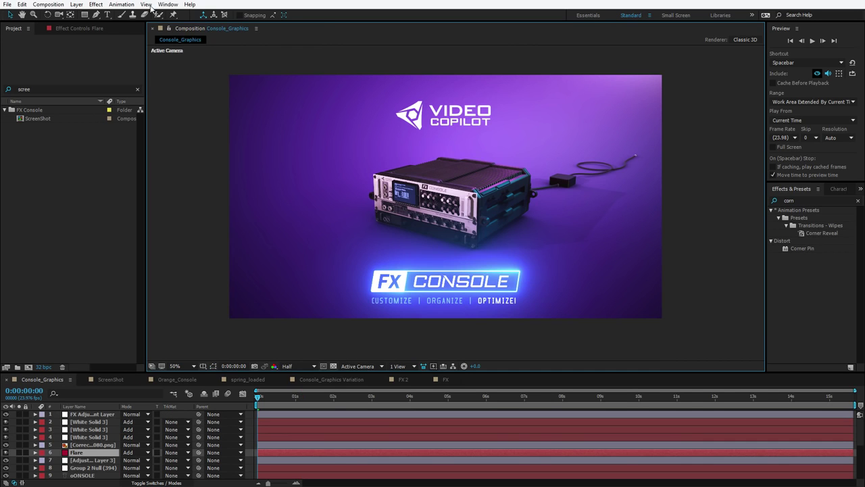
Open FX Console.jsx as a panel, dock it above Preview and shrink it.
click(168, 4)
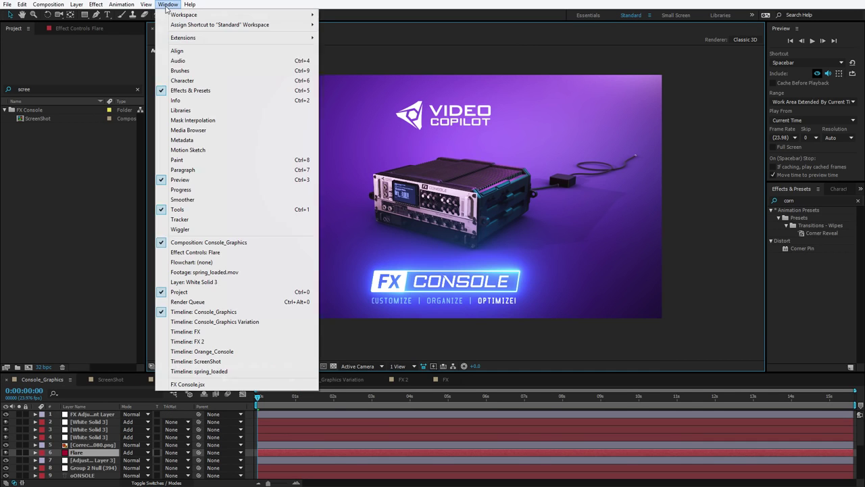
click(192, 384)
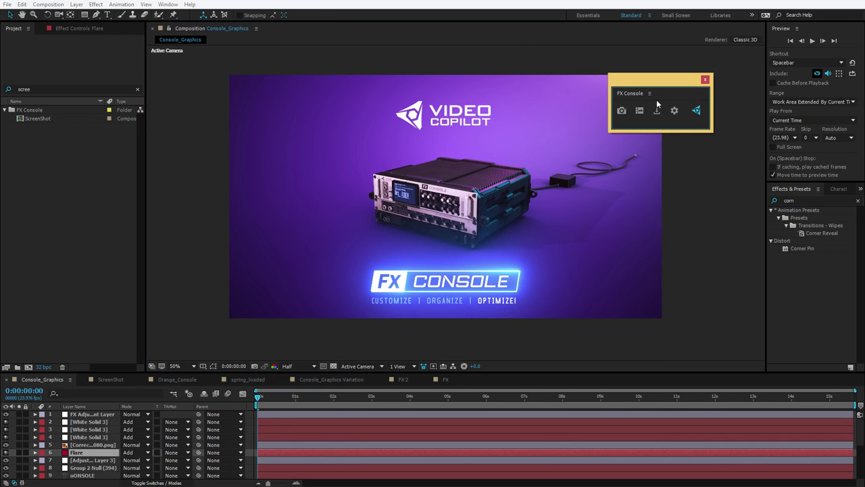
drag(631, 94, 803, 43)
drag(804, 129, 803, 61)
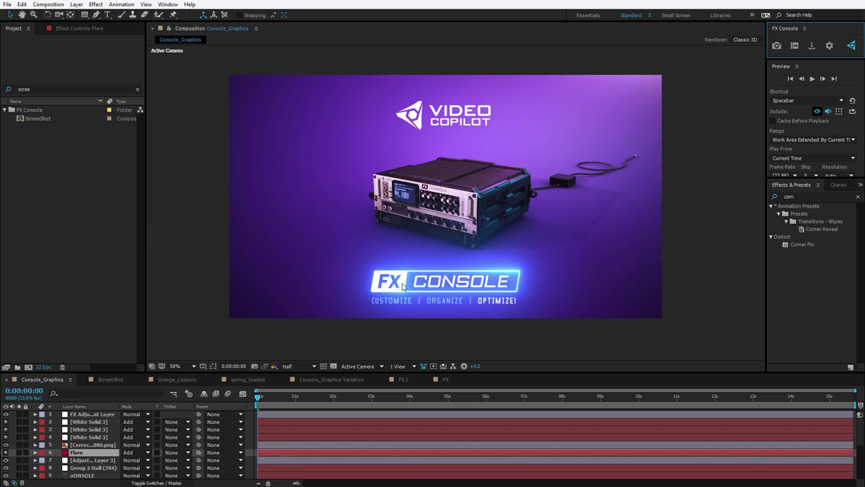
With the FX Adjustment layer selected, copy an FX Console screenshot to the clipboard.
click(816, 47)
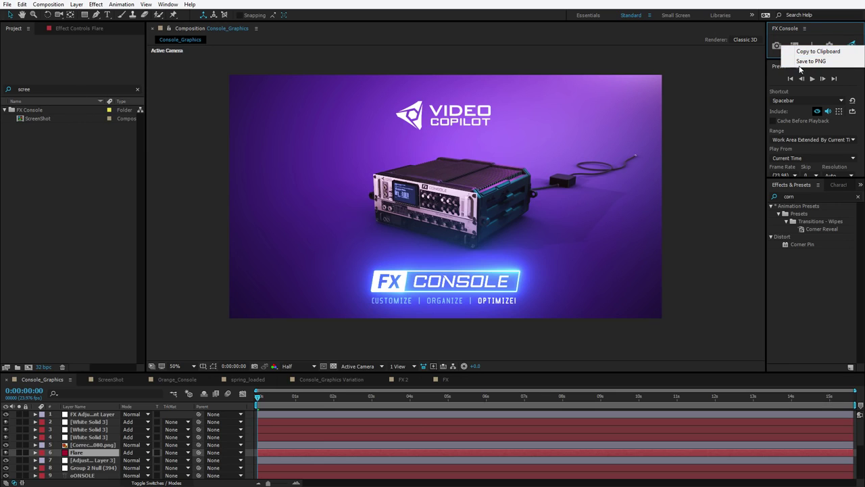
click(328, 160)
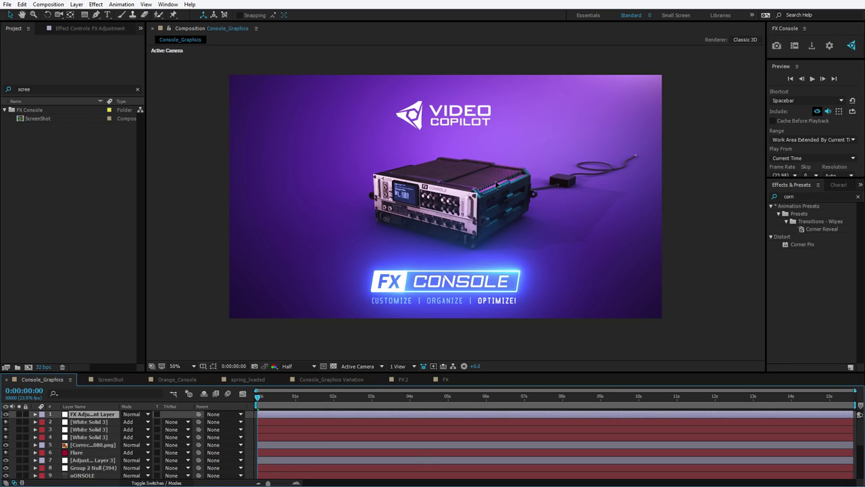
key(ctrl+space)
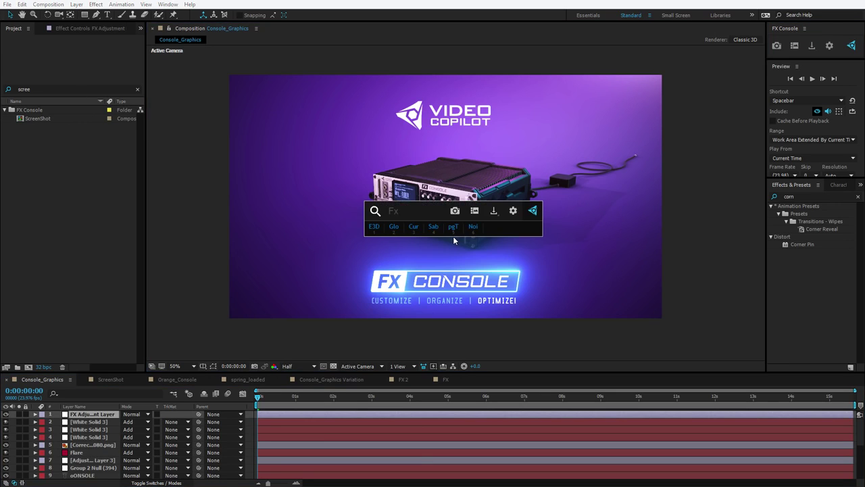
click(488, 219)
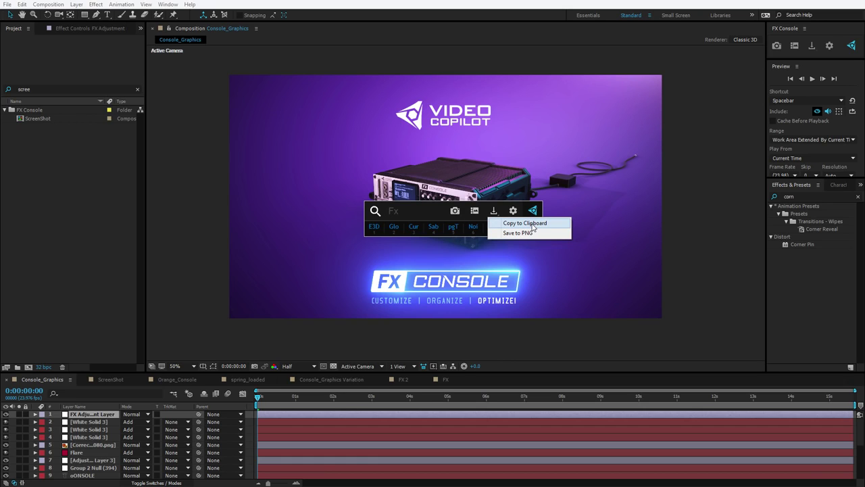
click(532, 224)
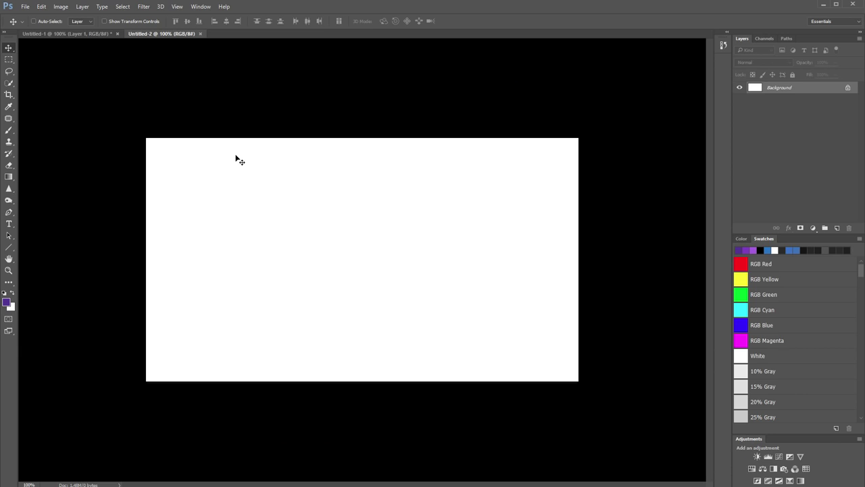
Paste the clipboard screenshot into Untitled-2 as Layer 1 with Edit > Paste.
click(41, 6)
click(68, 85)
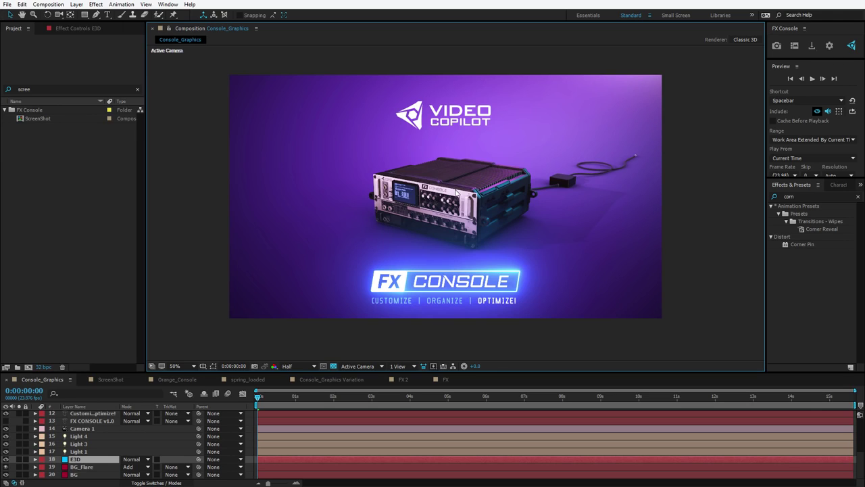
Open the FX Console gallery, move it and make it narrower and taller, then enlarge the console close-up screenshot.
key(ctrl+space)
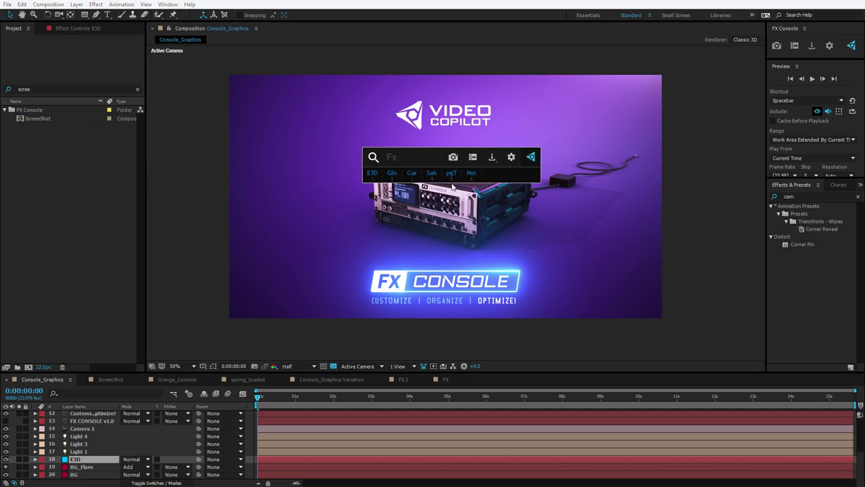
click(473, 159)
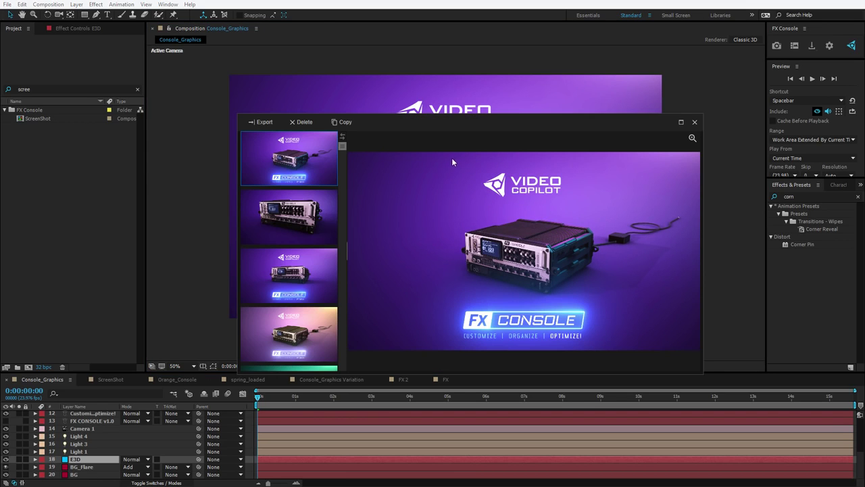
mouse_move(343, 149)
mouse_down()
mouse_move(348, 205)
mouse_move(345, 143)
mouse_up()
drag(416, 122, 194, 32)
drag(478, 281, 436, 295)
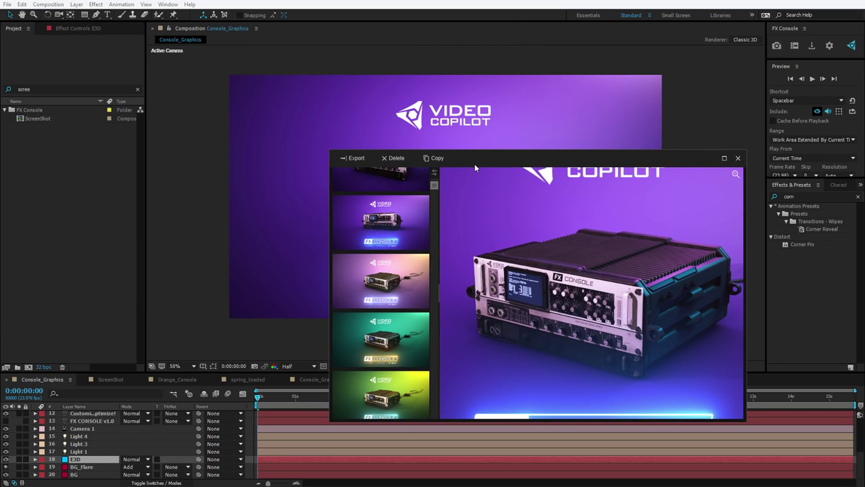
drag(468, 161, 559, 67)
drag(837, 326, 782, 401)
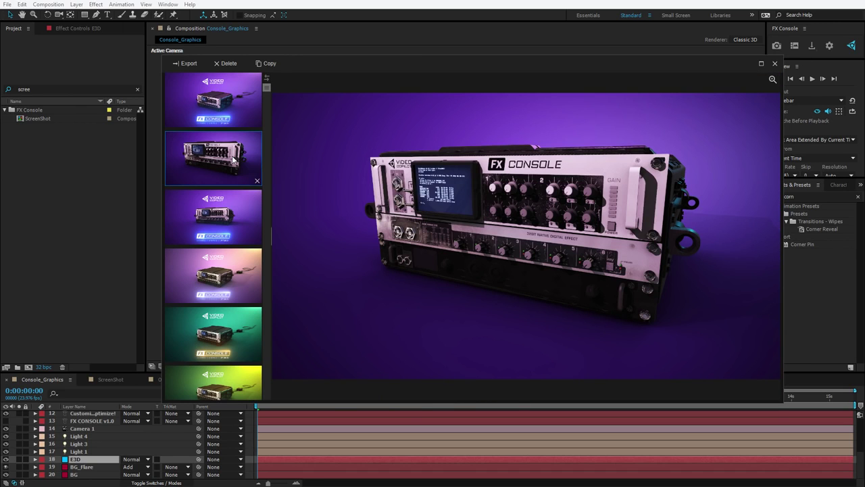
click(237, 102)
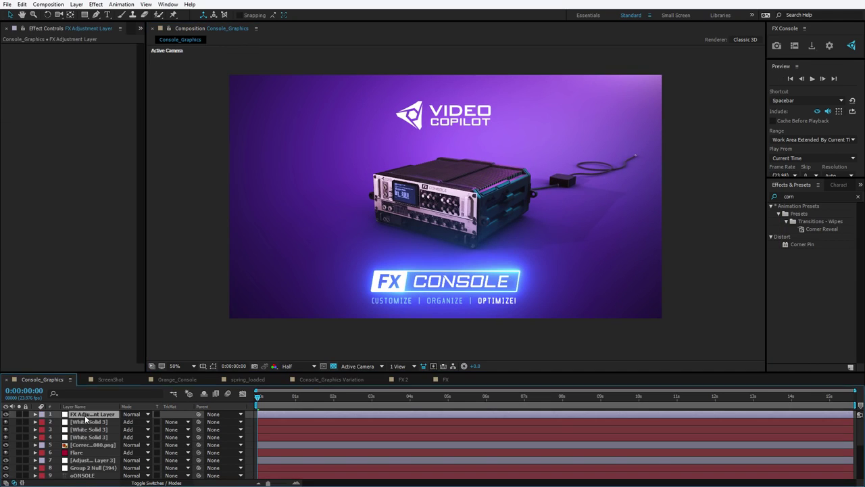
Apply the Tint effect through an FX Console search for 'tin' to make the composition black and white.
key(ctrl+space)
text(tin)
key(Return)
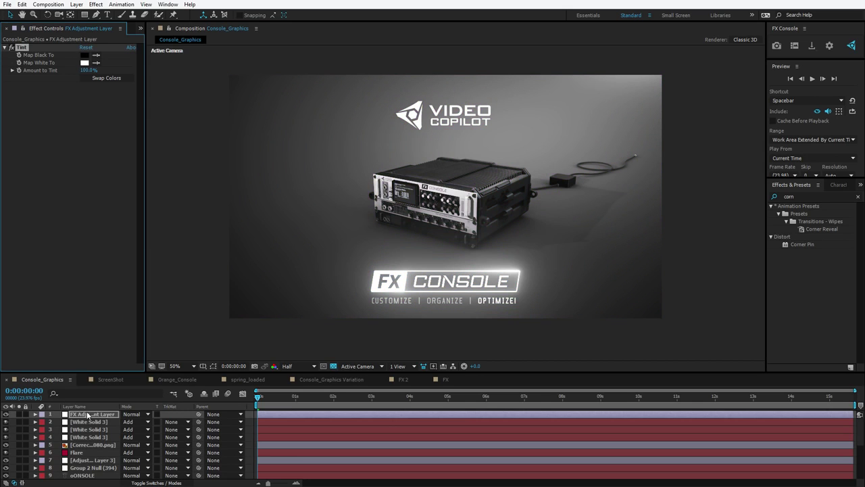
click(148, 84)
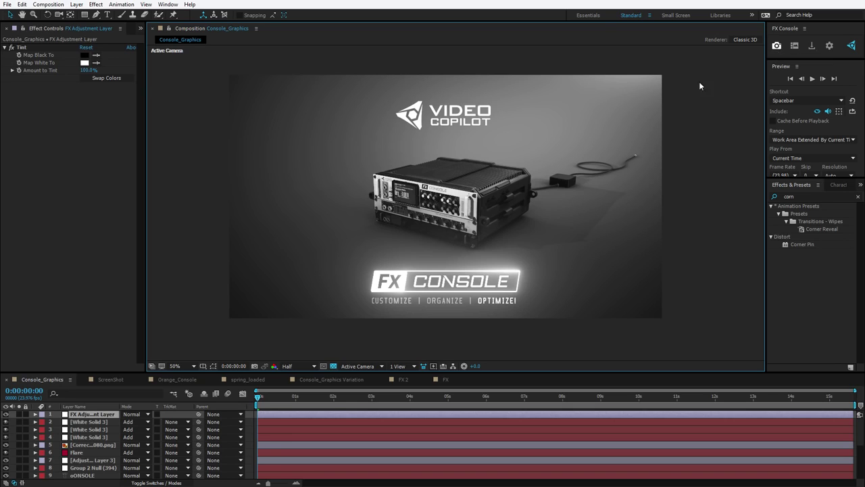
Capture a screenshot of the black-and-white composition and bring up the gallery.
key(ctrl+space)
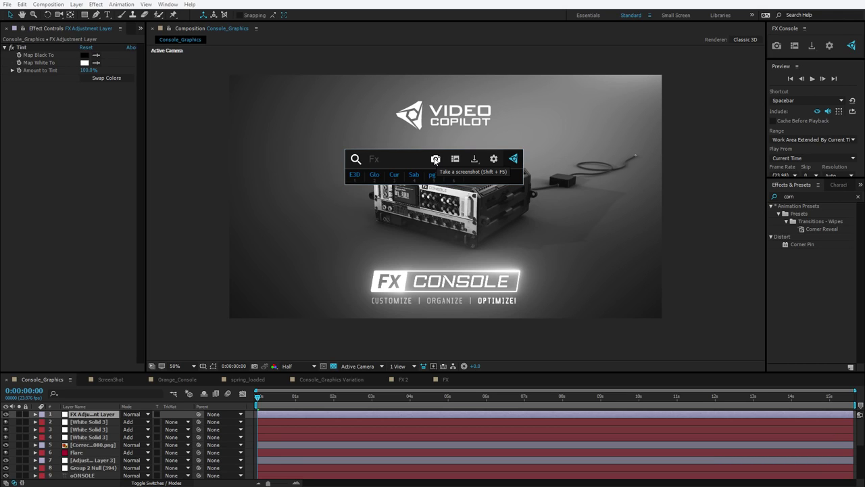
click(302, 296)
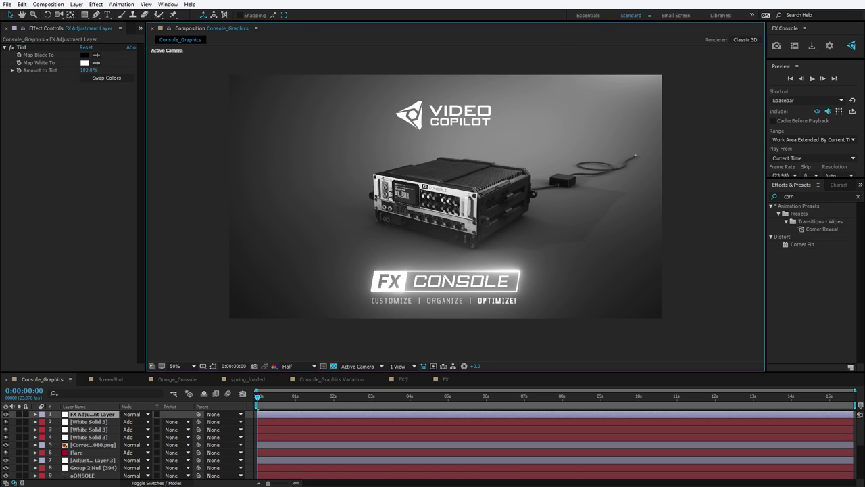
click(794, 45)
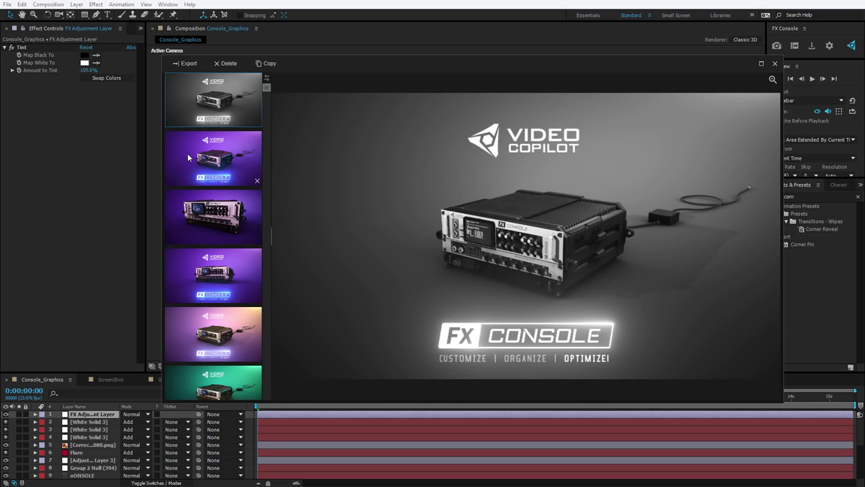
Preview the gallery screenshots one by one, including the pink, green-yellow and teal variants.
click(187, 153)
click(208, 217)
click(203, 287)
click(212, 320)
scroll(212, 320, down, 3)
scroll(214, 291, down, 3)
click(214, 289)
click(218, 224)
click(225, 191)
scroll(227, 152, down, 3)
click(217, 163)
scroll(216, 162, up, 3)
Step through the screenshots with the arrow keys, going back to the orange one.
key(Down)
key(Down)
key(Down)
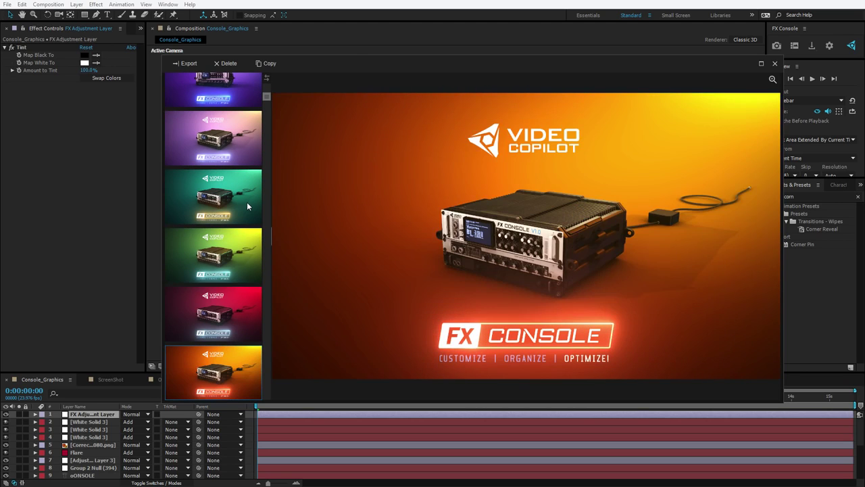
key(Up)
key(Down)
scroll(212, 218, down, 3)
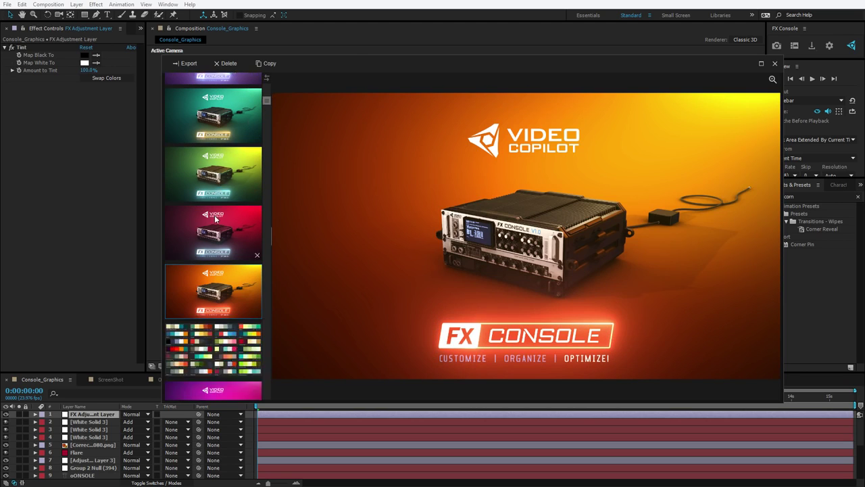
scroll(214, 242, up, 2)
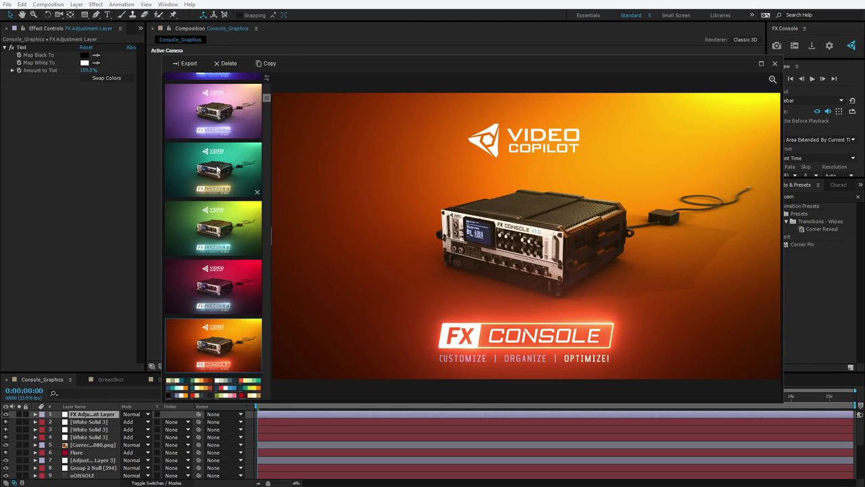
Compare the red and orange screenshots magnified, and enlarge the gallery window to fill the screen.
ctrl+click(219, 294)
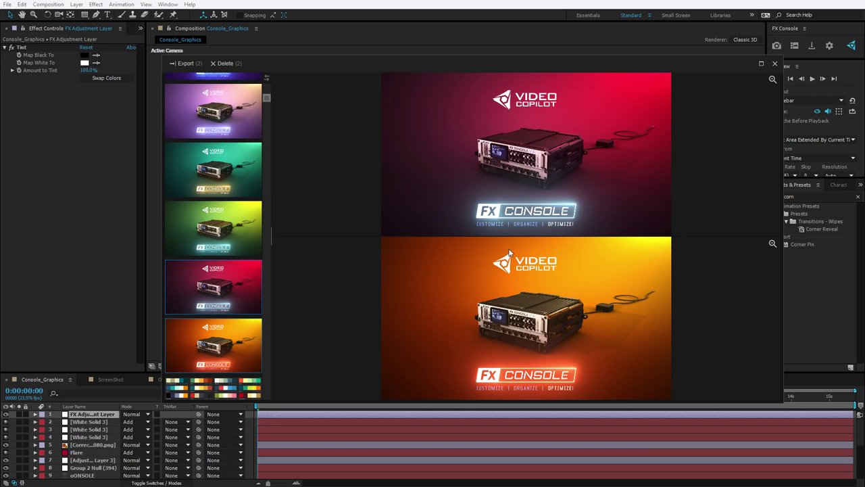
click(525, 371)
click(557, 126)
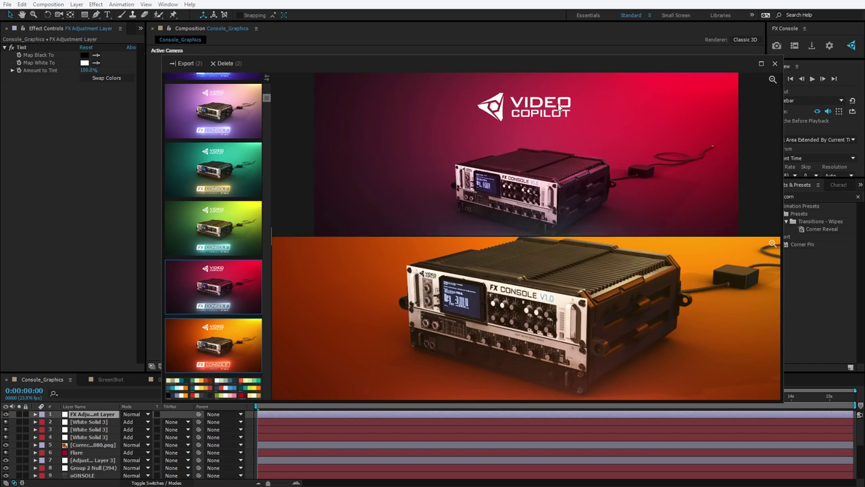
drag(526, 66, 380, 32)
drag(630, 370, 864, 480)
Compare the pink-purple, teal, green-yellow and red screenshots side by side.
scroll(78, 270, up, 1)
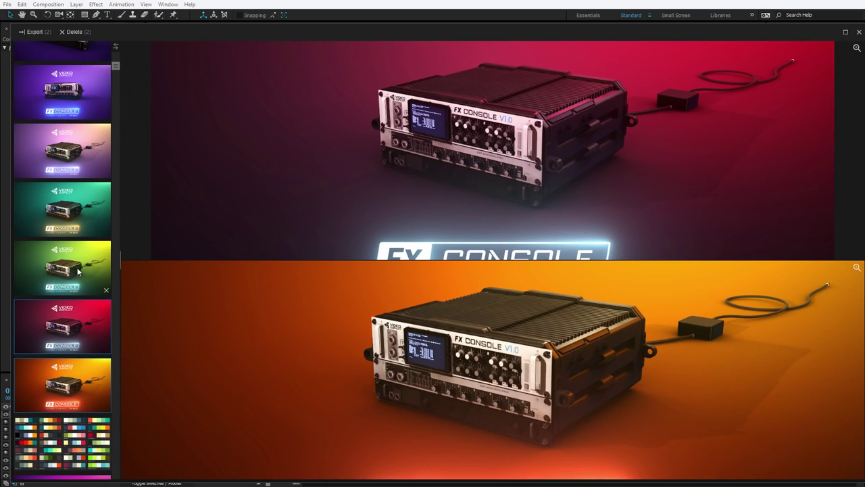
click(65, 150)
ctrl+click(67, 216)
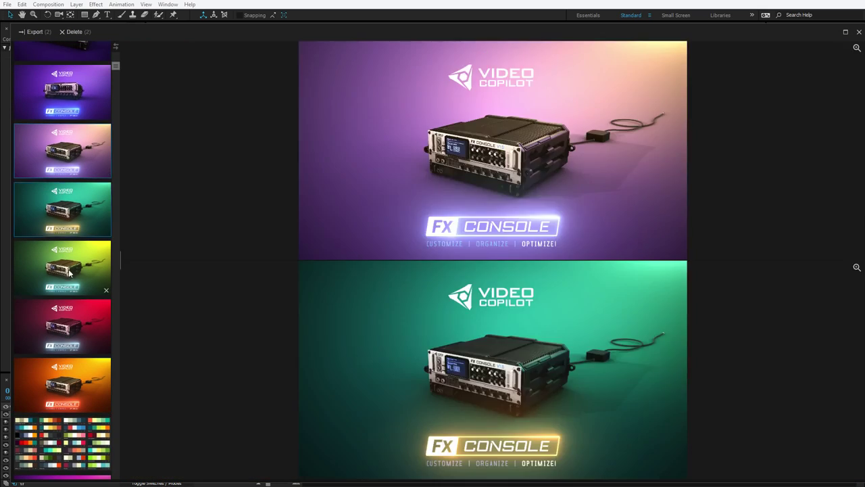
ctrl+click(68, 253)
ctrl+click(67, 331)
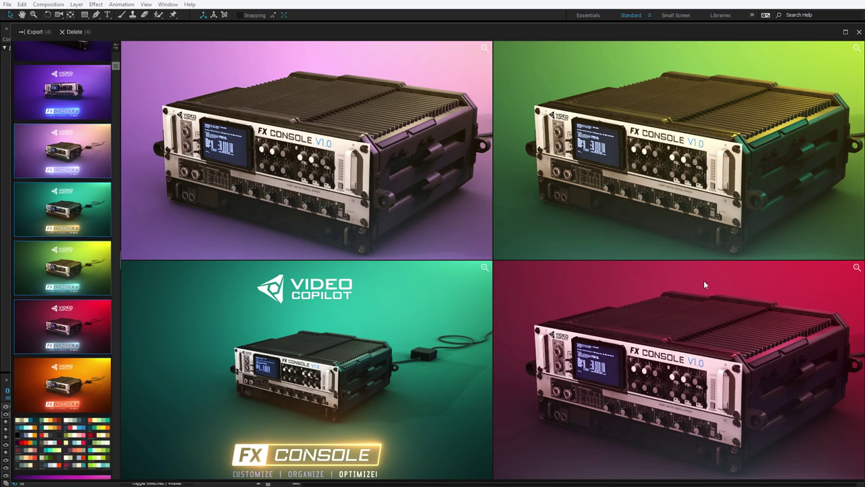
Return to single view, preview the teal and pink screenshots, then bring up the purple screenshot's options.
click(75, 146)
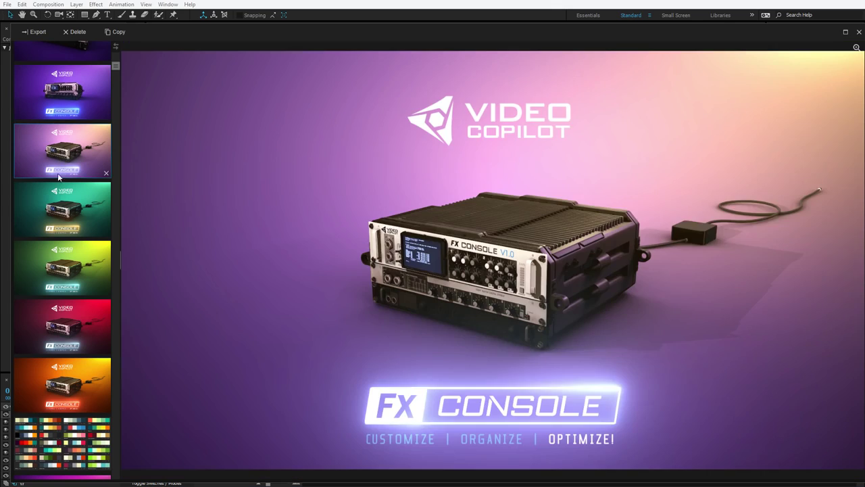
click(60, 196)
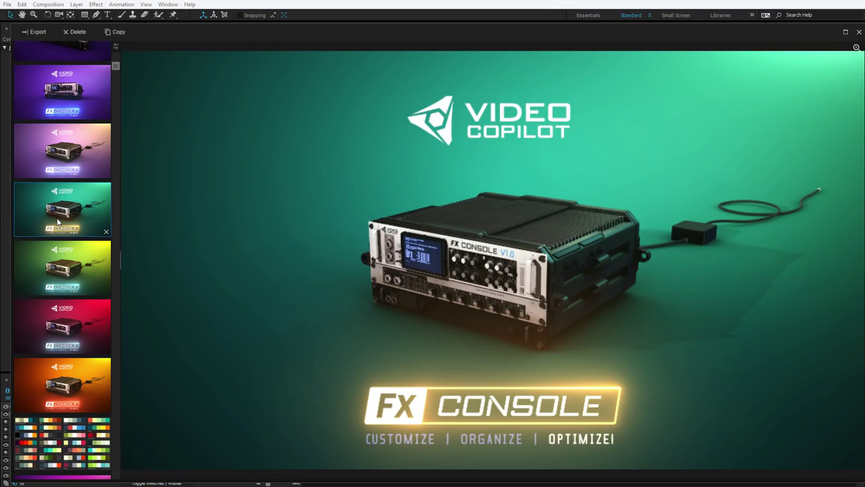
click(85, 166)
click(64, 92)
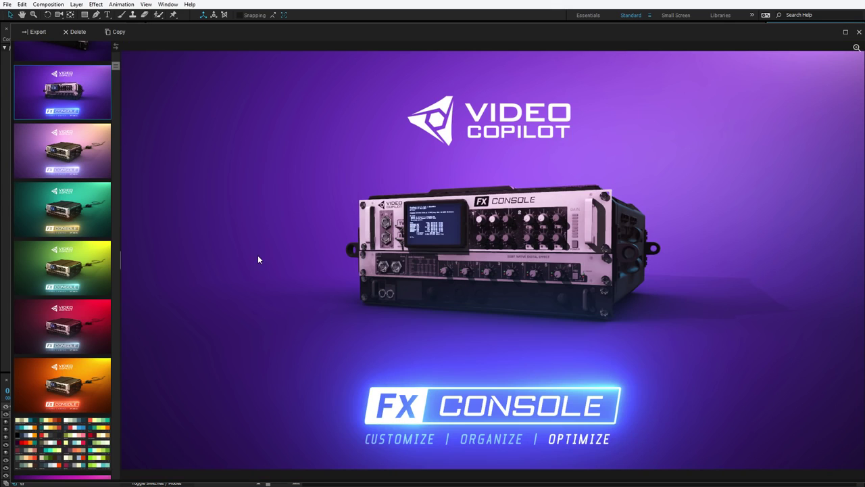
right_click(80, 100)
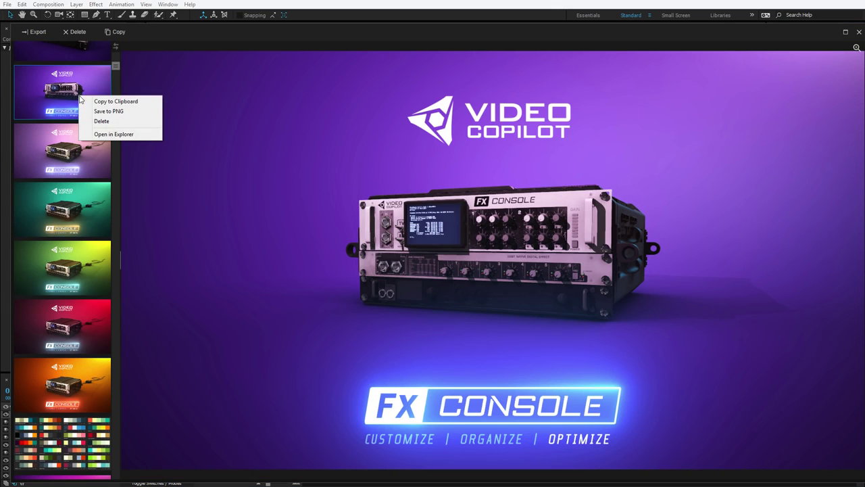
Show the screenshot's PNG in the FXConsole folder, then enlarge the pink screenshot in the gallery.
click(112, 134)
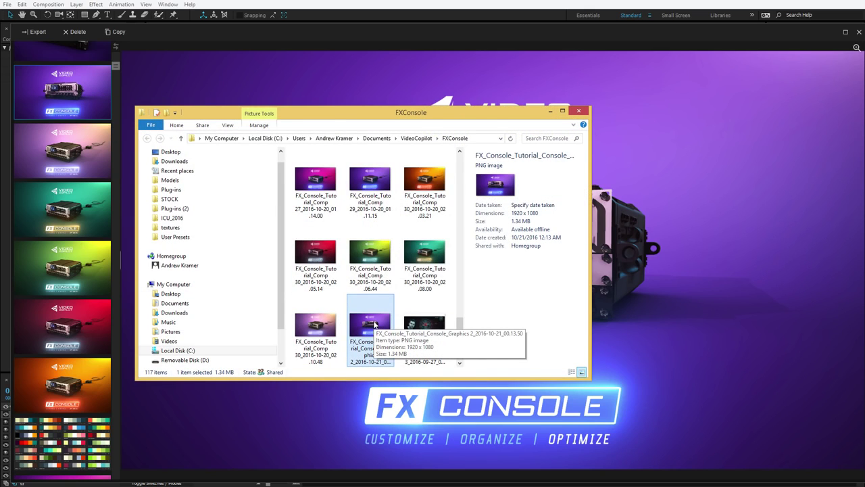
click(68, 155)
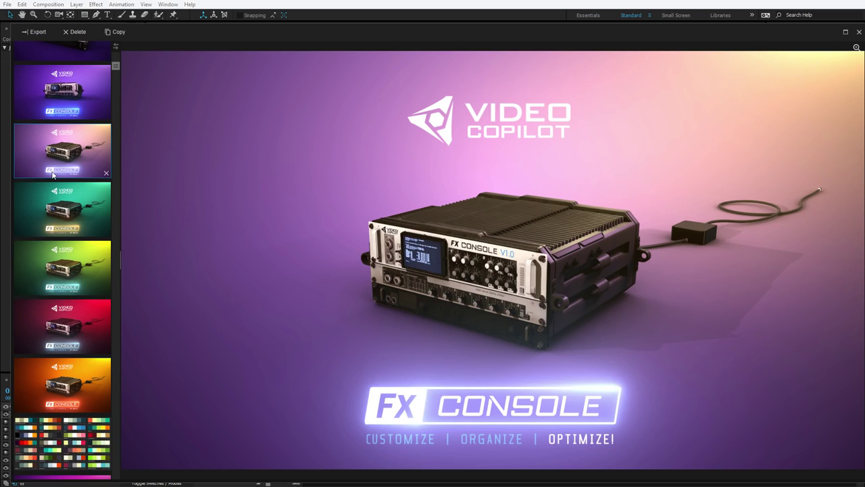
Preview the teal, green and red screenshots in the gallery.
click(98, 229)
click(76, 272)
click(71, 336)
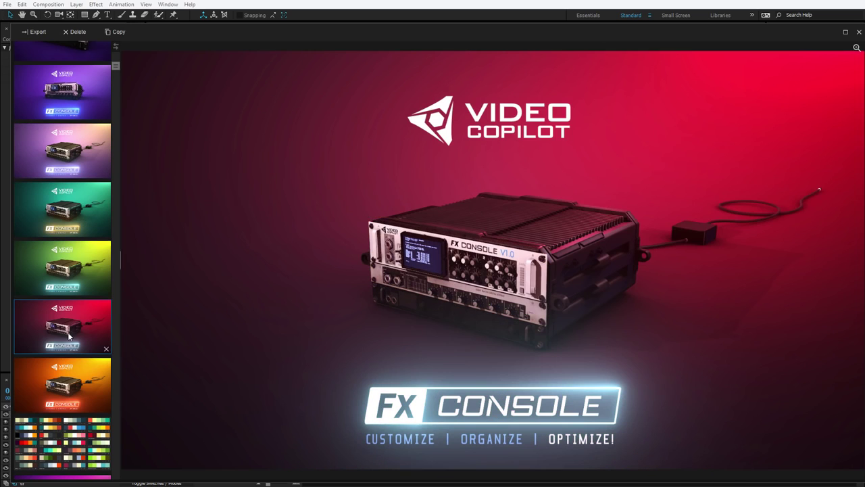
Copy the red screenshot and paste it into Photoshop as a new layer, repositioning it on the canvas.
right_click(84, 317)
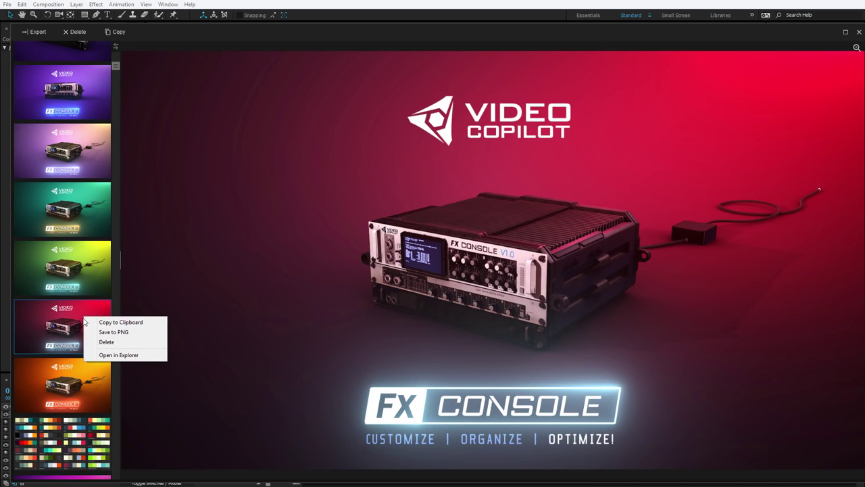
click(129, 325)
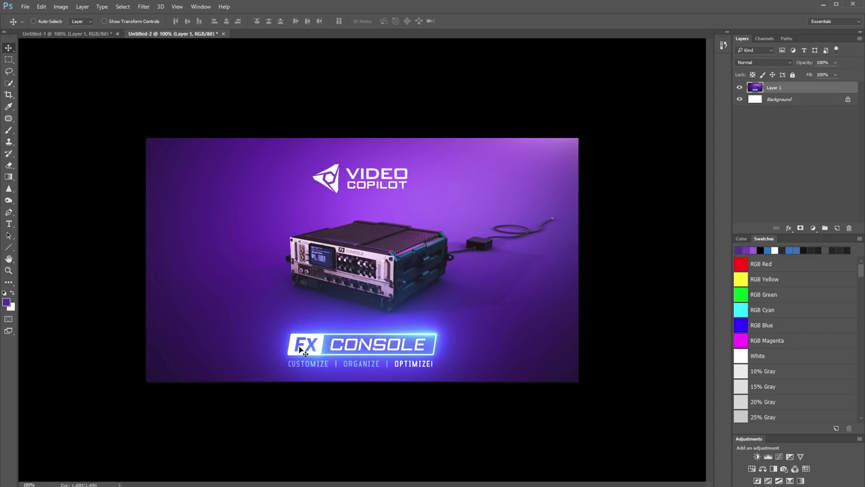
key(ctrl+v)
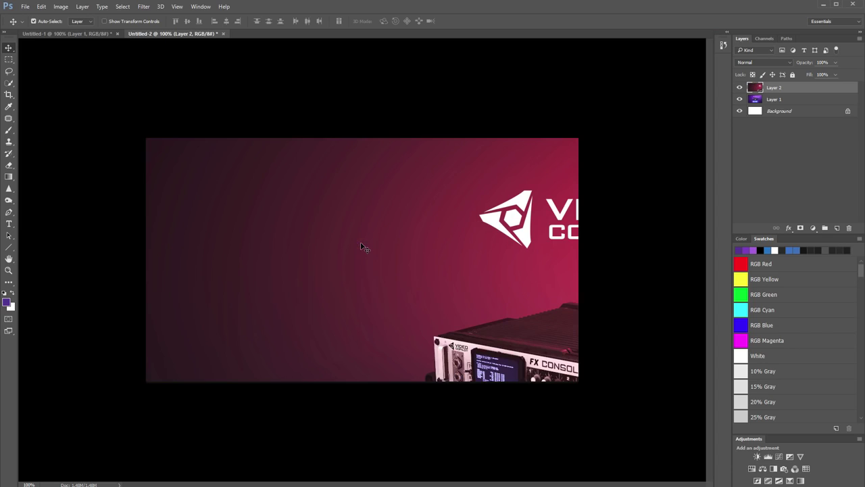
drag(491, 298, 410, 249)
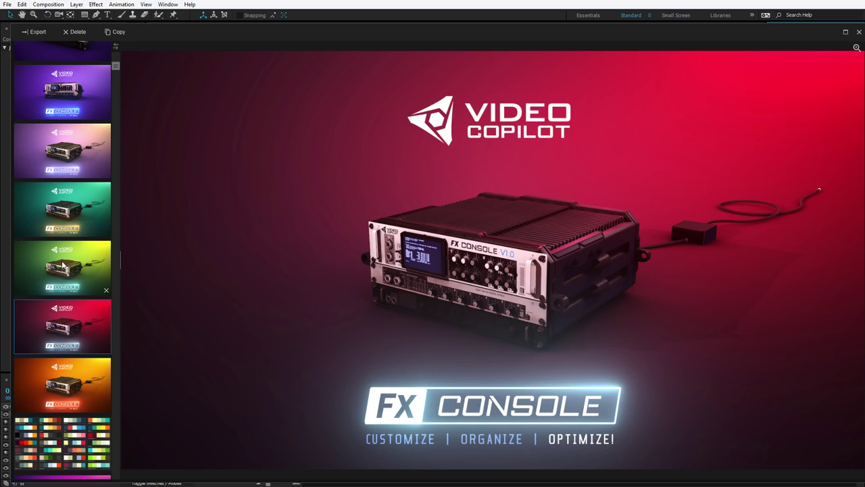
View the yellow-green, purple, close-up rack and purple logo console screenshots large.
click(67, 272)
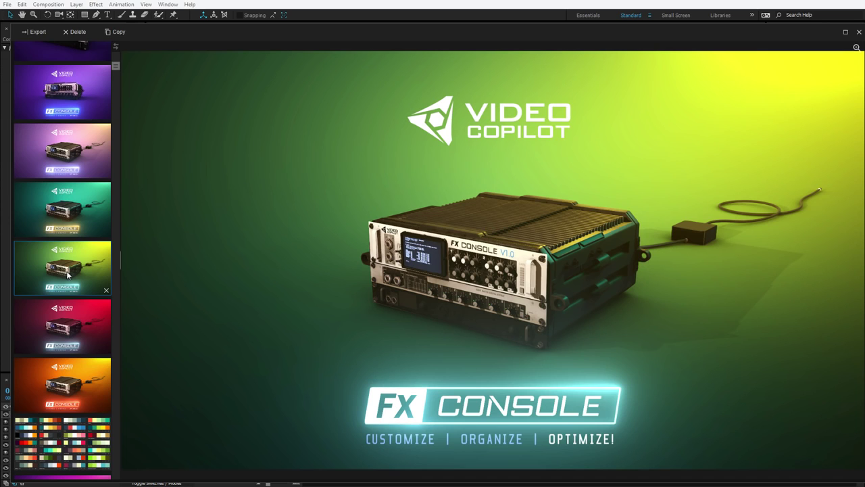
click(51, 103)
scroll(67, 169, up, 3)
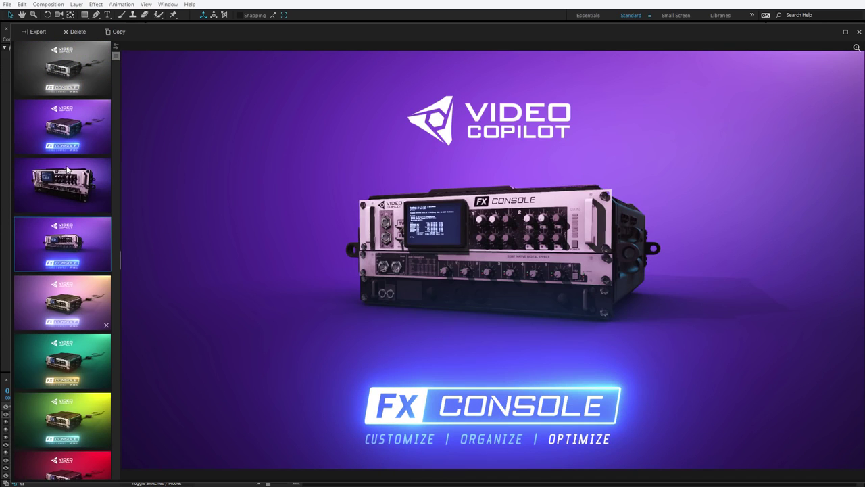
click(64, 198)
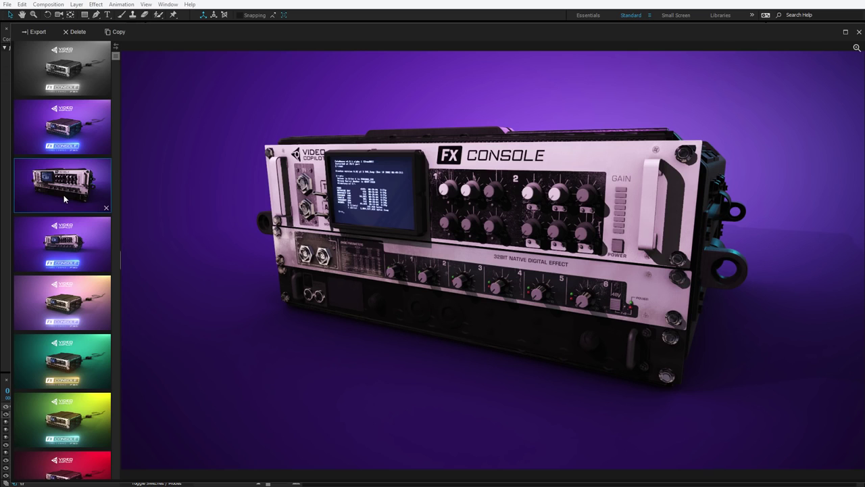
click(69, 141)
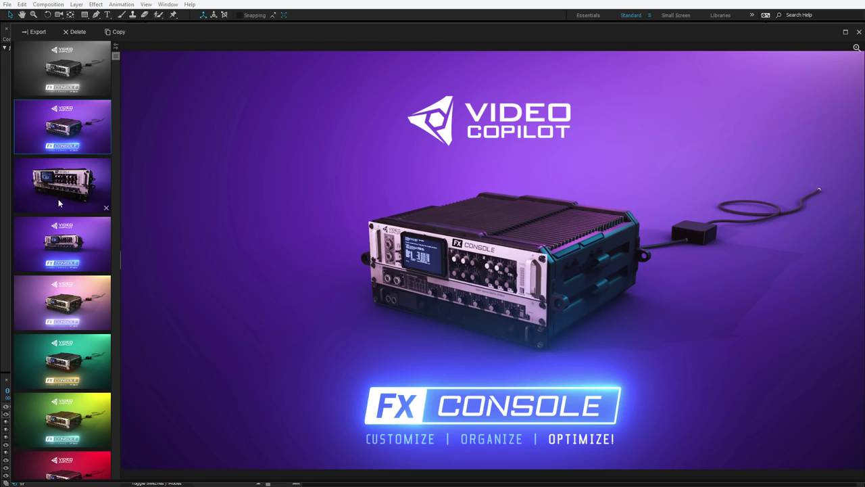
Compare four console screenshots in a grid, then dock the gallery and resize the thumbnail column.
click(79, 261)
ctrl+click(75, 304)
ctrl+click(68, 368)
ctrl+click(62, 416)
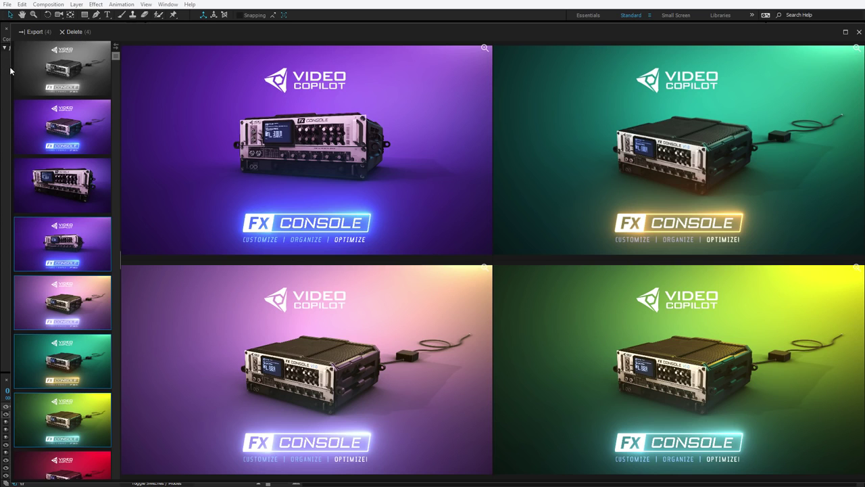
key(grave)
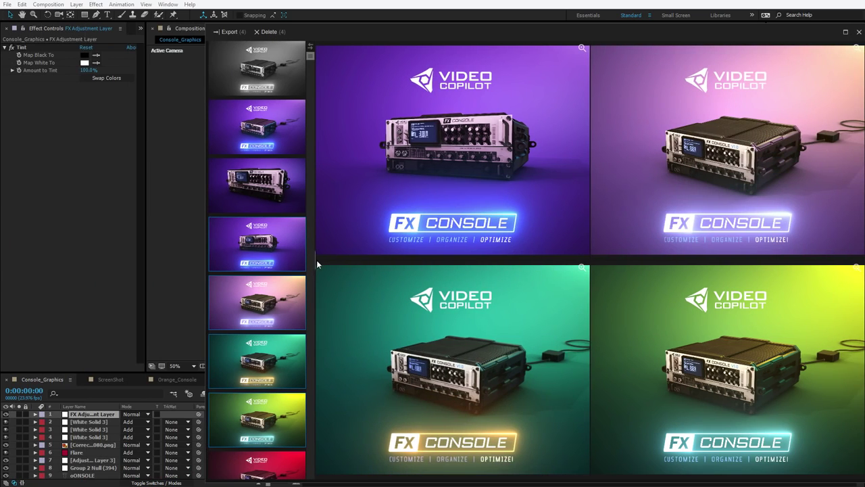
drag(313, 258, 338, 238)
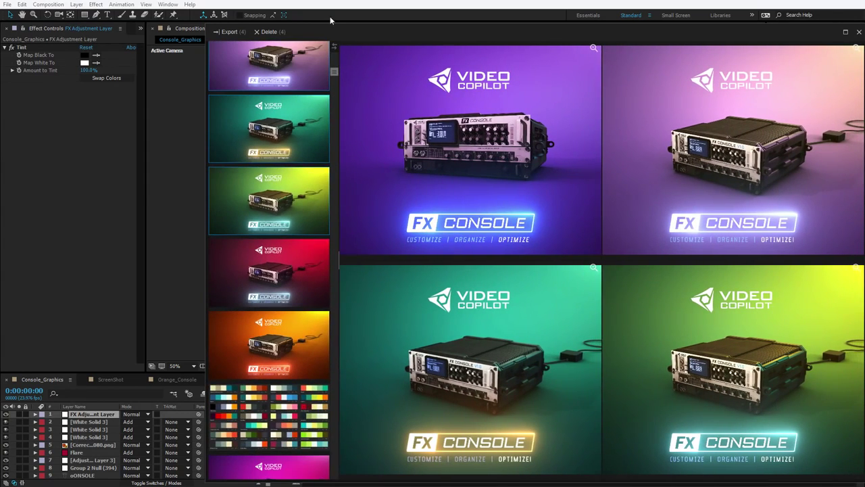
drag(335, 68, 343, 238)
View screenshots singly down to the cloud city render, then shift the gallery left and scroll further.
click(278, 204)
click(270, 274)
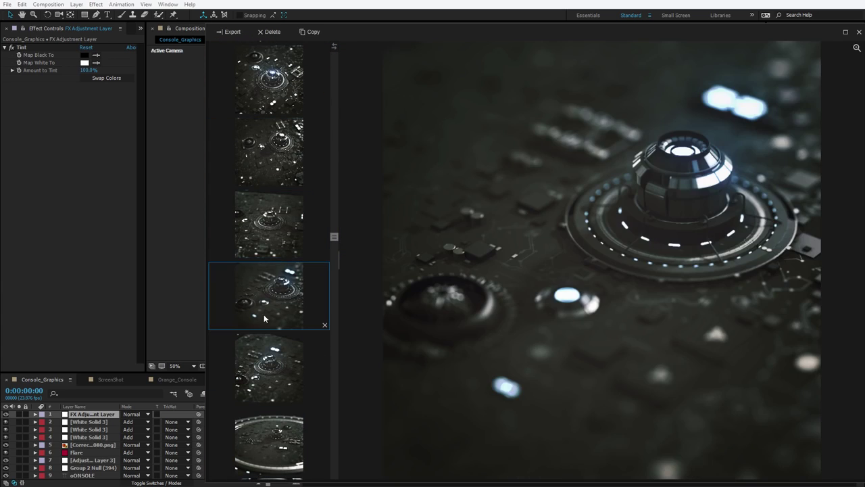
click(271, 372)
scroll(271, 336, down, 5)
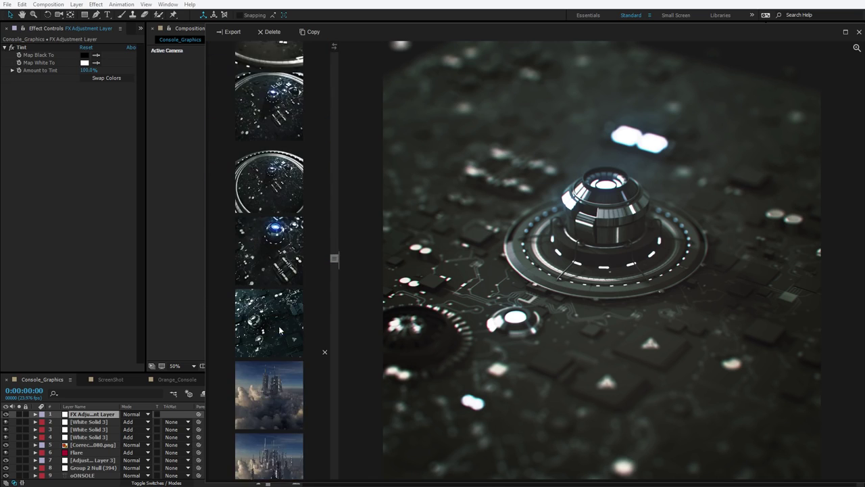
scroll(279, 330, down, 2)
click(273, 258)
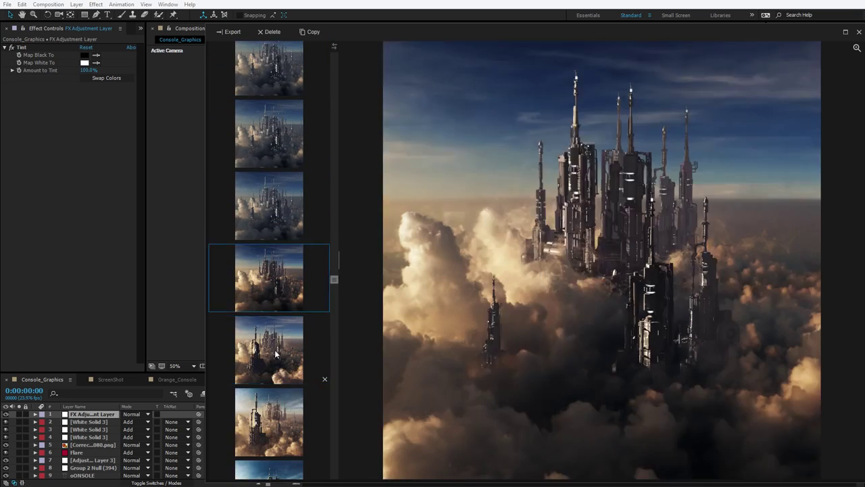
drag(485, 28, 360, 37)
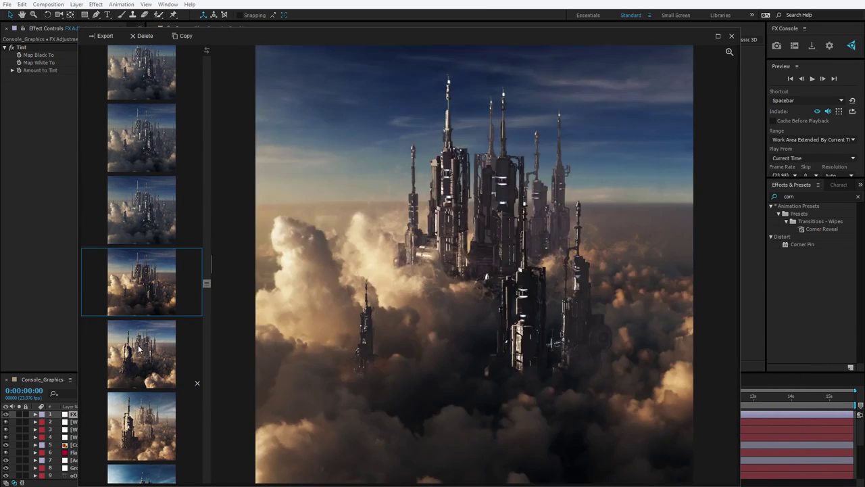
scroll(138, 349, down, 1)
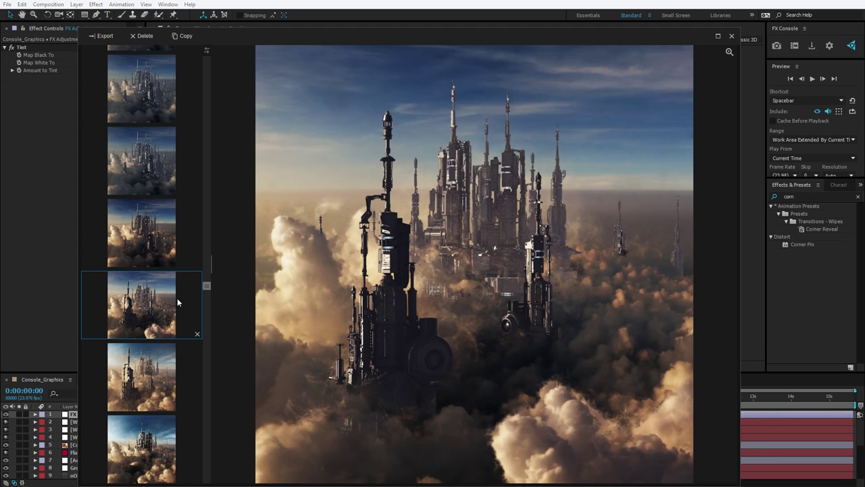
scroll(201, 290, down, 5)
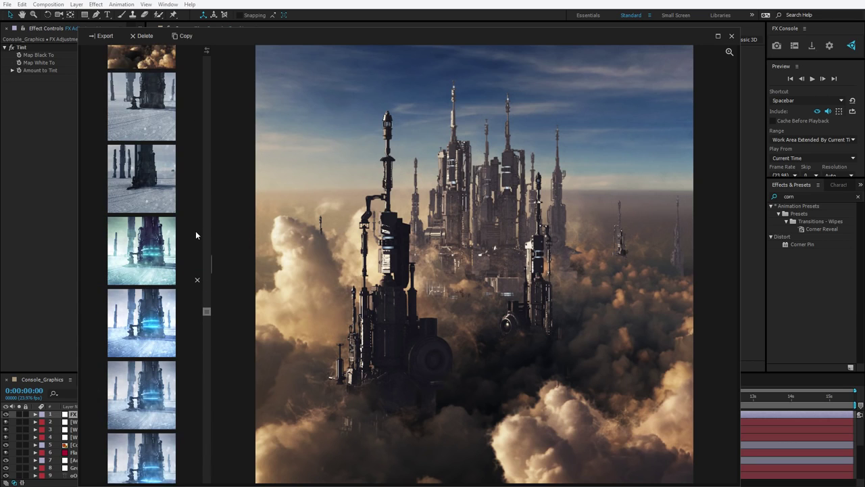
scroll(179, 258, down, 1)
Select four snowy tower variants for a side-by-side comparison.
mouse_move(144, 270)
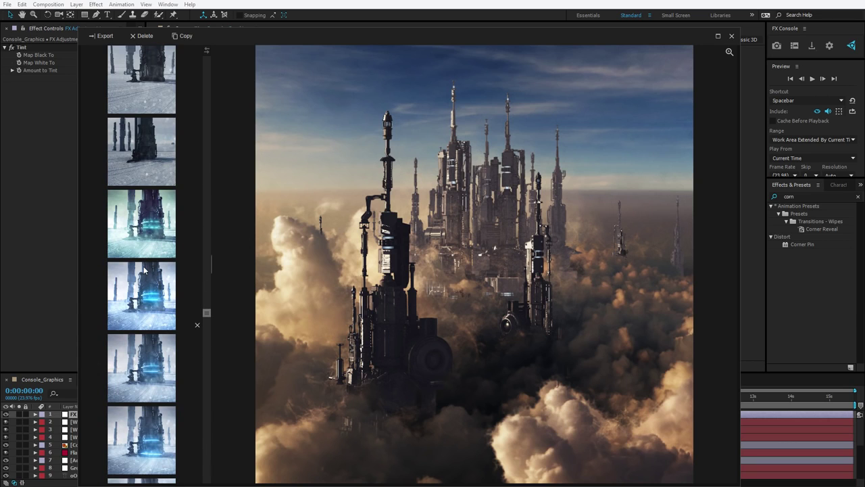
click(139, 218)
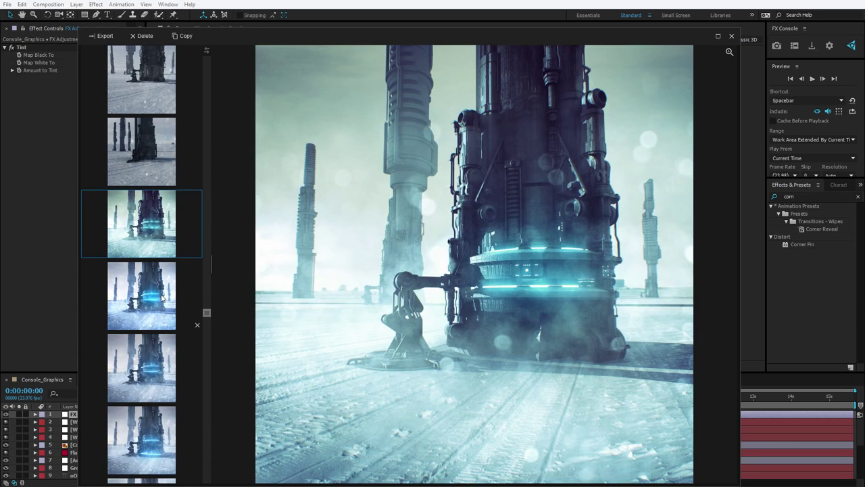
ctrl+click(155, 297)
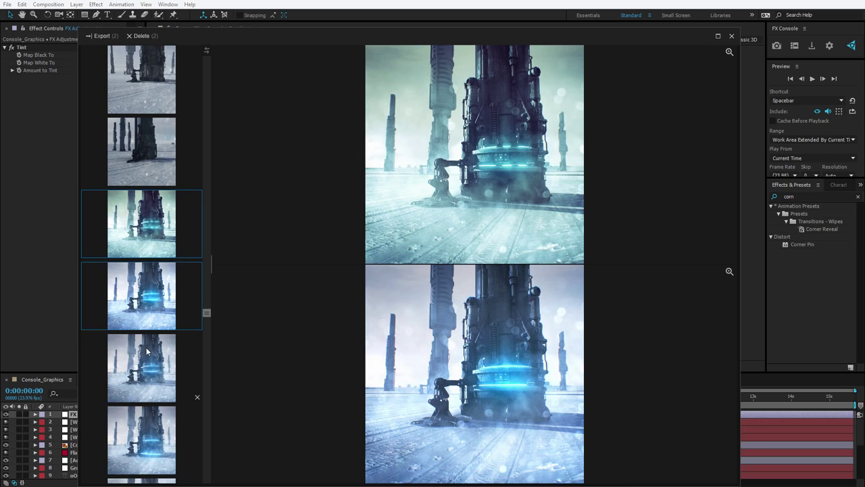
shift+click(153, 426)
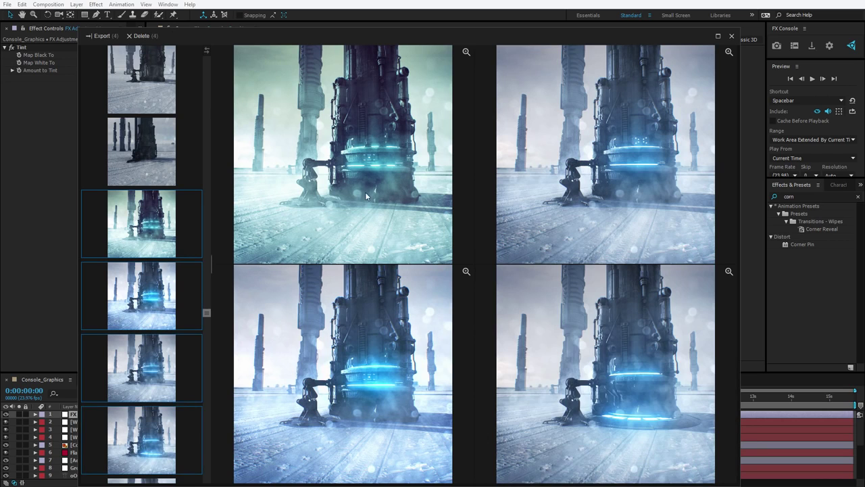
Zoom the comparison onto the glowing ring, pan each pane, then fit all four back to full view.
click(367, 137)
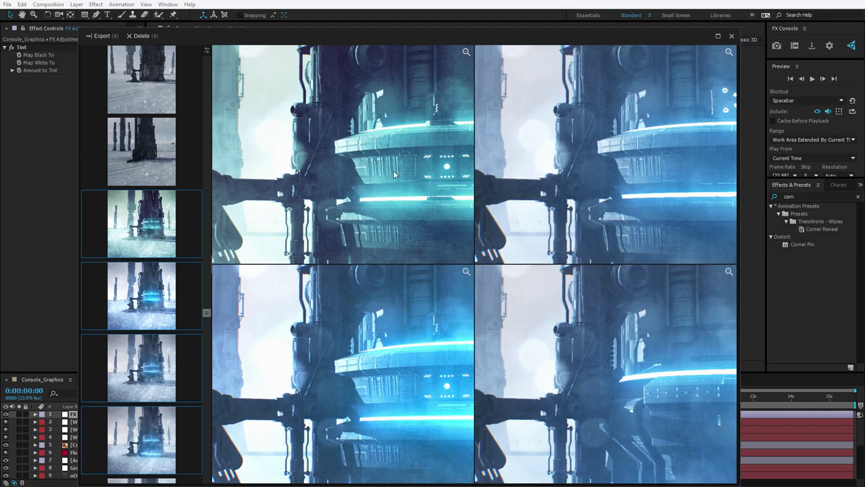
drag(387, 171, 363, 183)
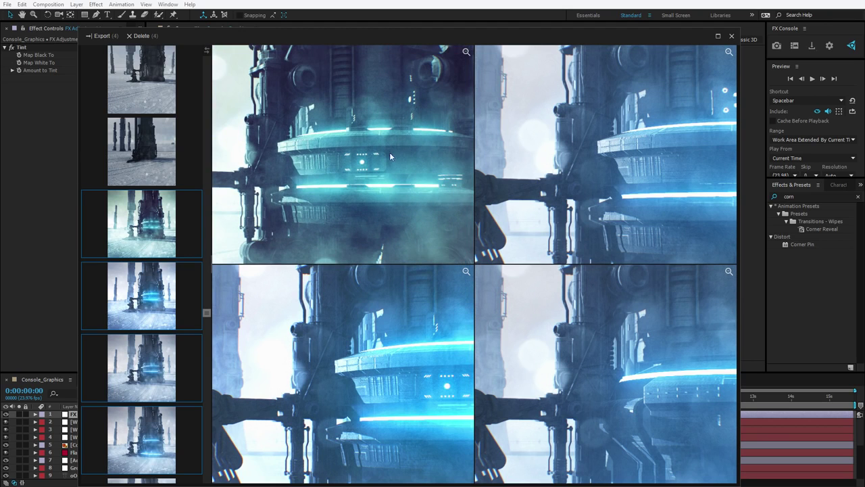
drag(671, 176, 649, 164)
drag(649, 412, 628, 378)
drag(419, 385, 324, 378)
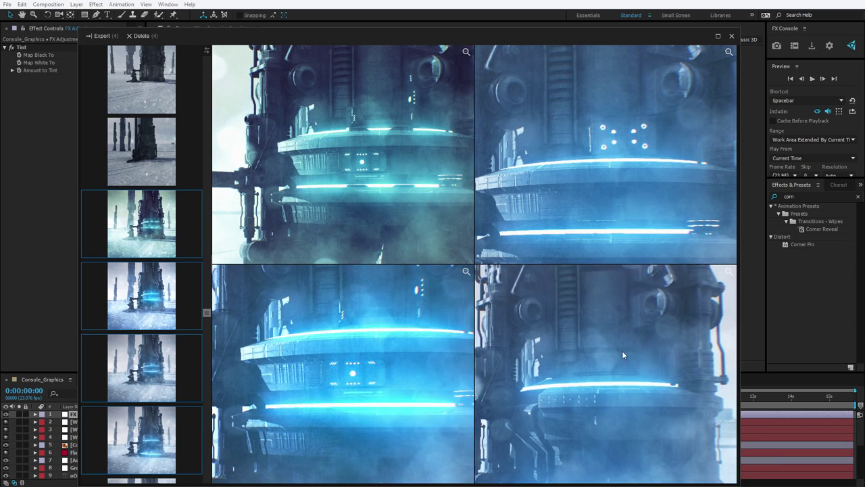
double_click(620, 351)
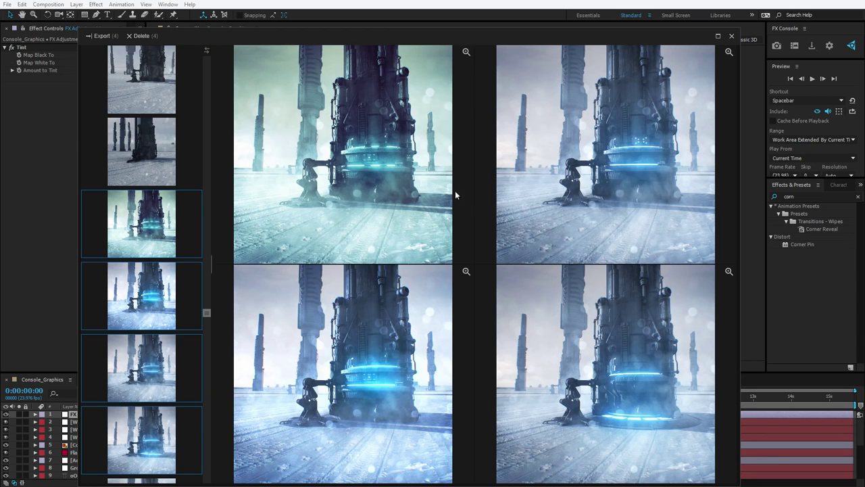
View single snowy tower screenshots large, including a different camera angle.
scroll(148, 365, down, 3)
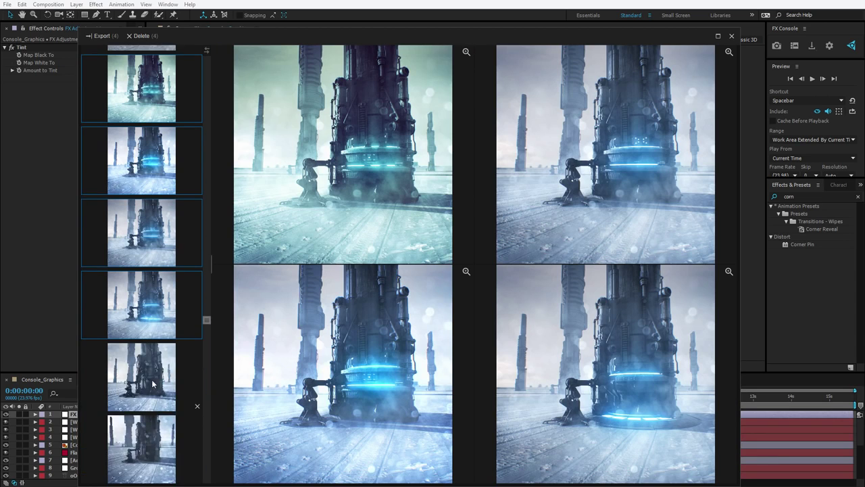
click(153, 384)
click(148, 441)
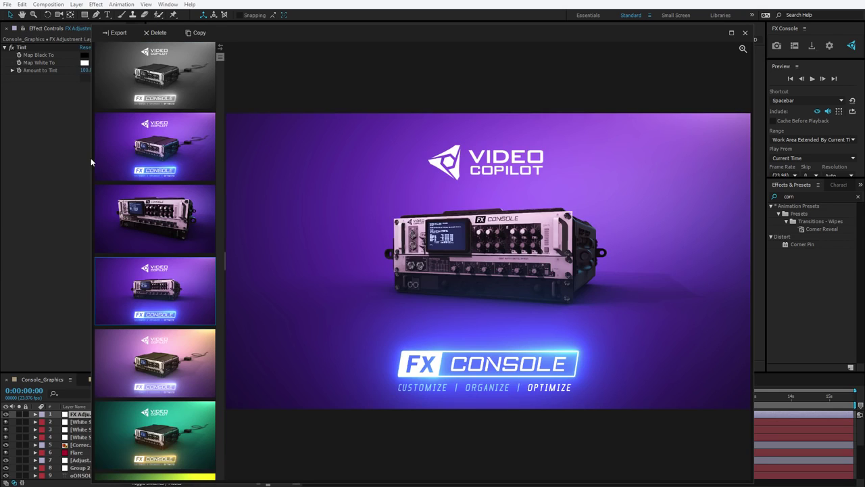
Move the thumbnail strip to the other side and narrow the gallery to reveal the composition.
click(220, 48)
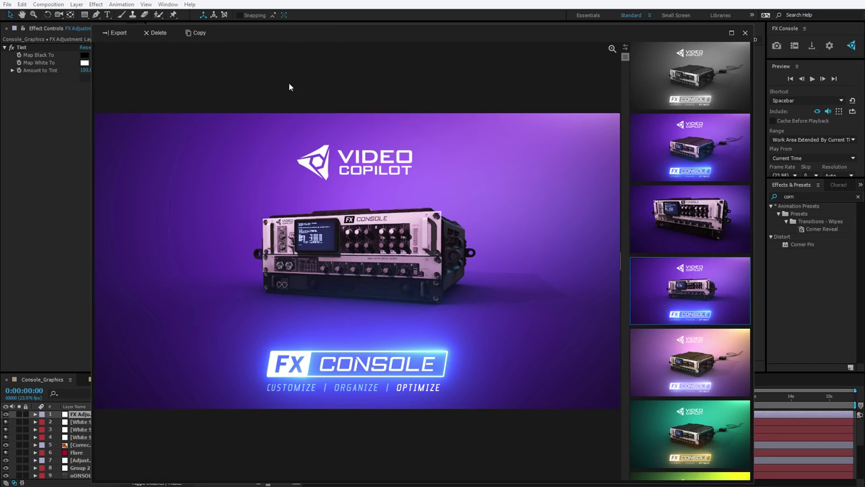
drag(93, 392, 393, 382)
drag(591, 33, 686, 30)
drag(499, 200, 506, 200)
Sample purple then pink Tint Map White To colours, set Amount to Tint to 0%, then delete Tint.
click(21, 52)
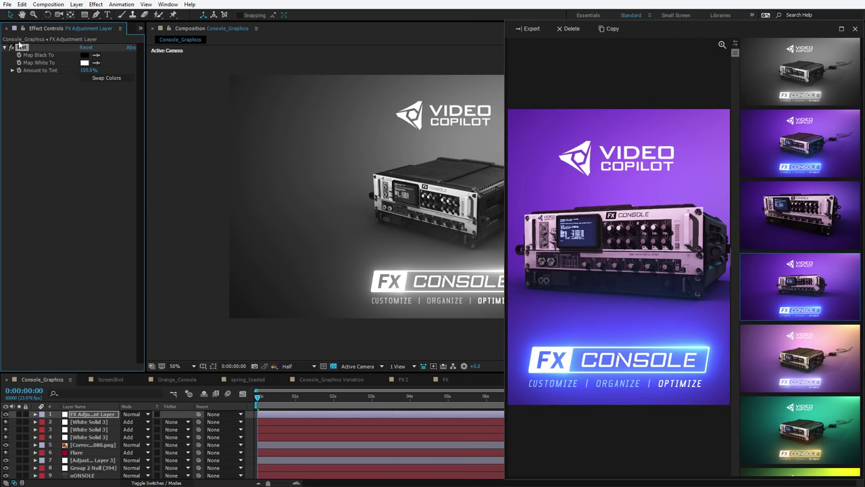
click(96, 62)
click(686, 133)
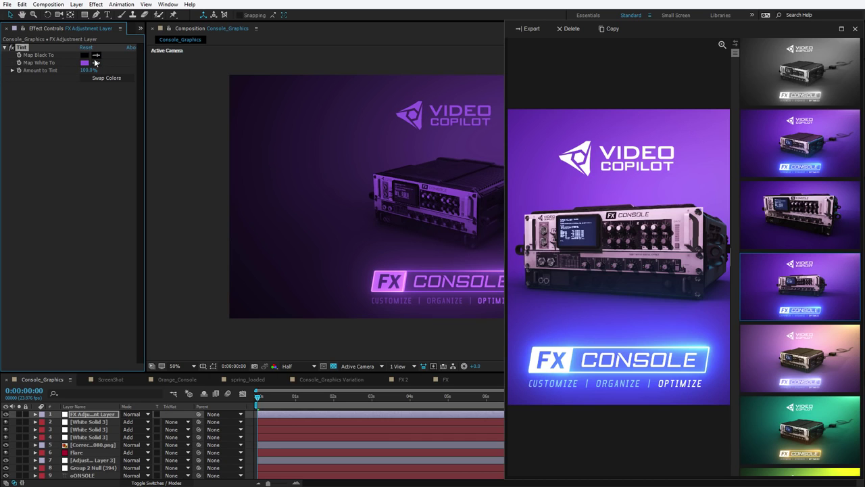
drag(88, 70, 40, 80)
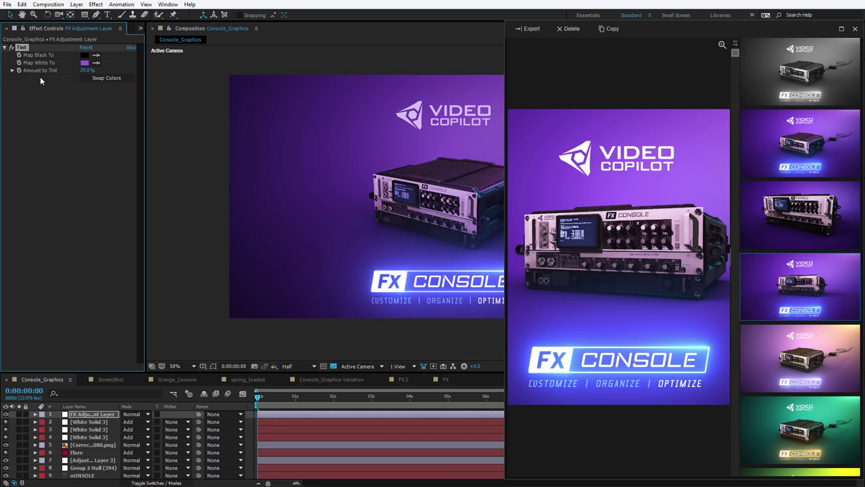
click(96, 62)
click(825, 333)
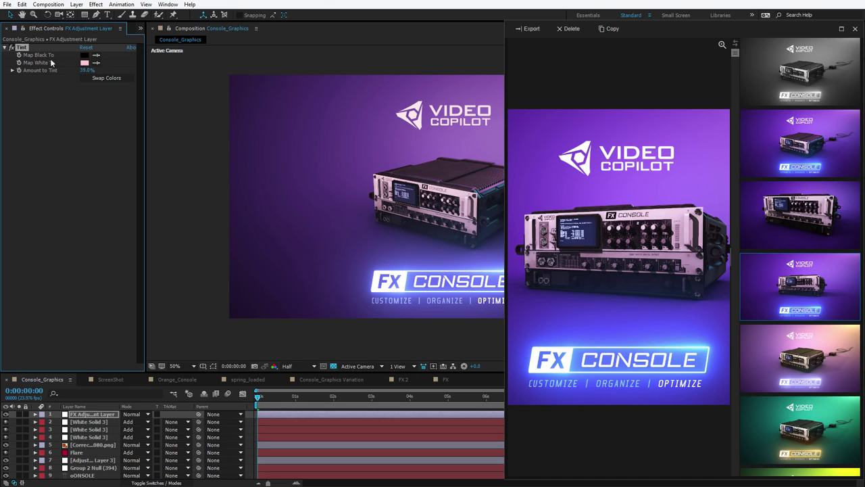
key(Delete)
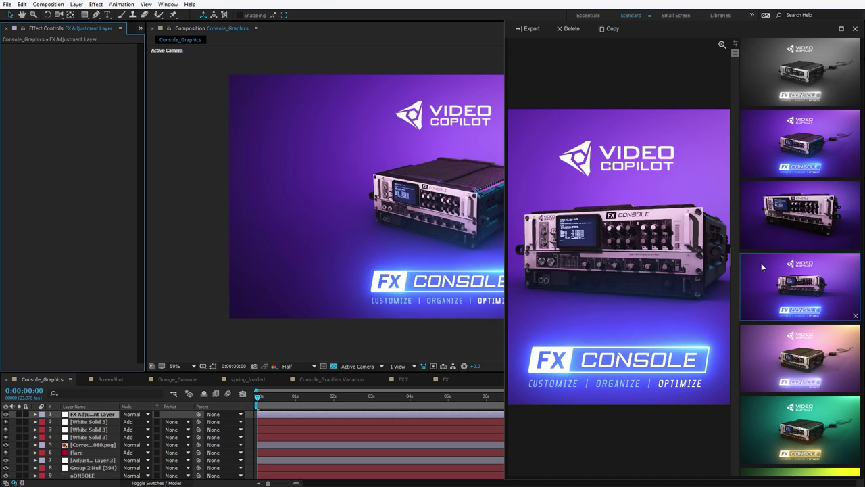
Preview the fourth screenshot and then the teal console screenshot in the gallery.
scroll(440, 241, down, 2)
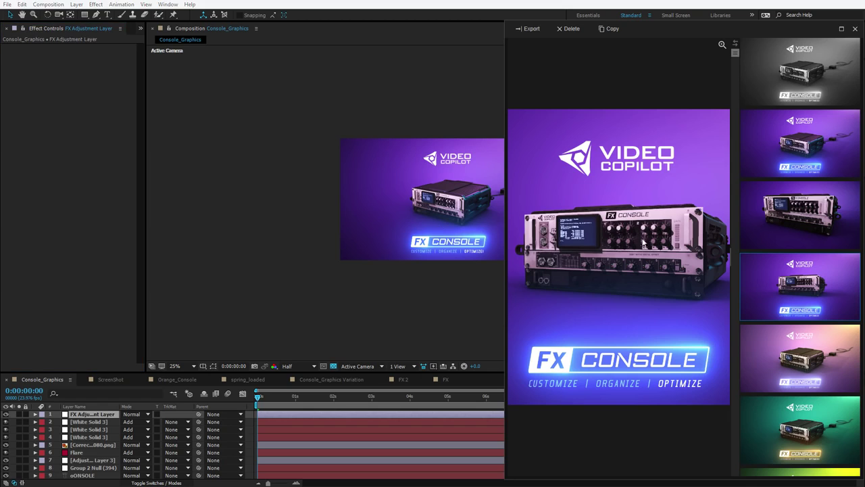
scroll(389, 236, up, 2)
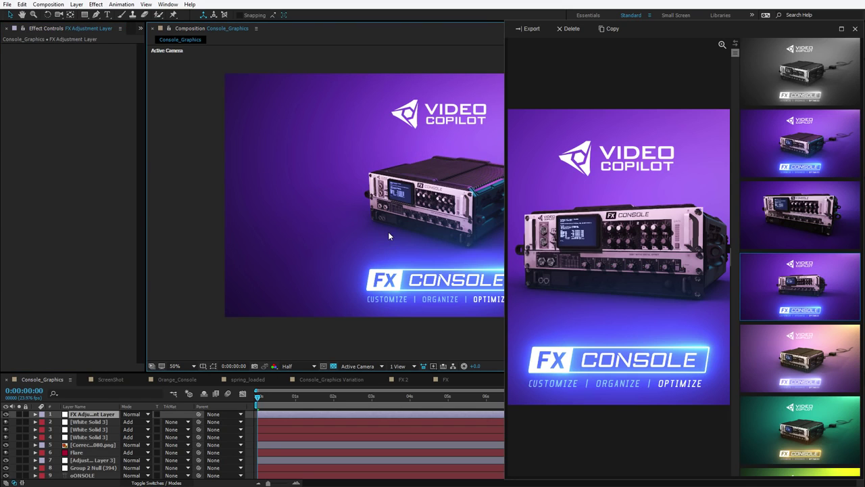
click(768, 273)
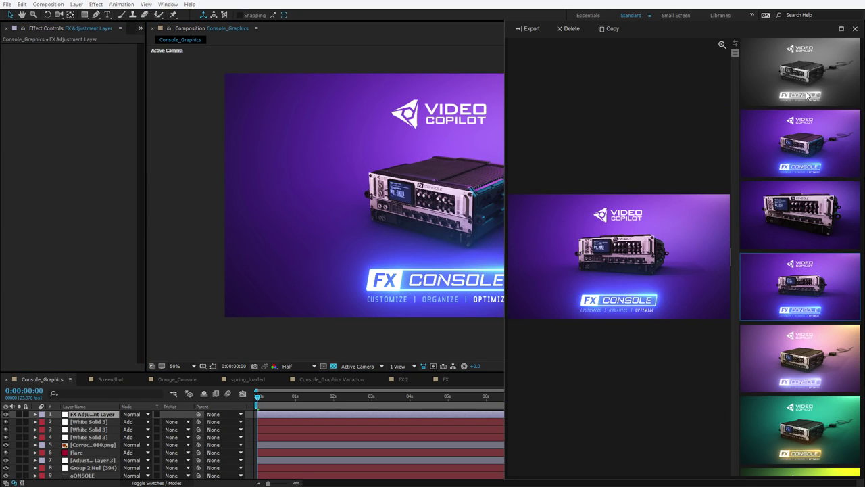
scroll(781, 284, down, 1)
scroll(775, 318, down, 1)
click(782, 332)
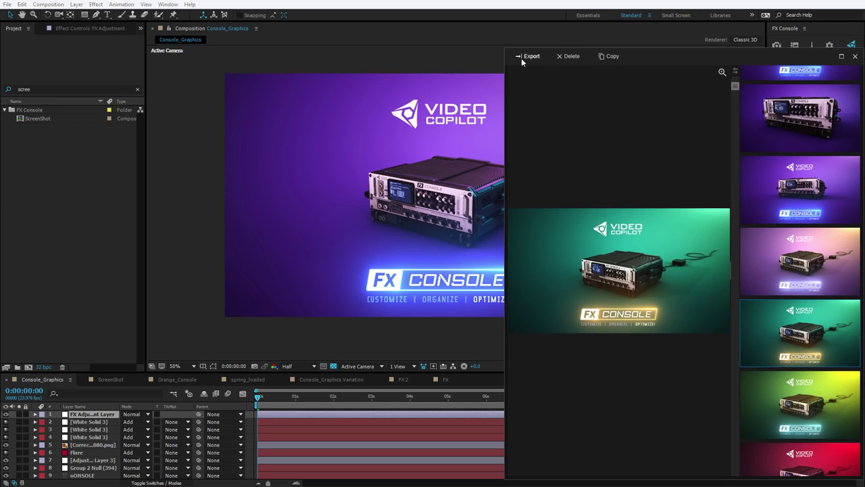
Close the screenshot gallery and solo the E3D layer to hide the background.
drag(506, 143, 640, 135)
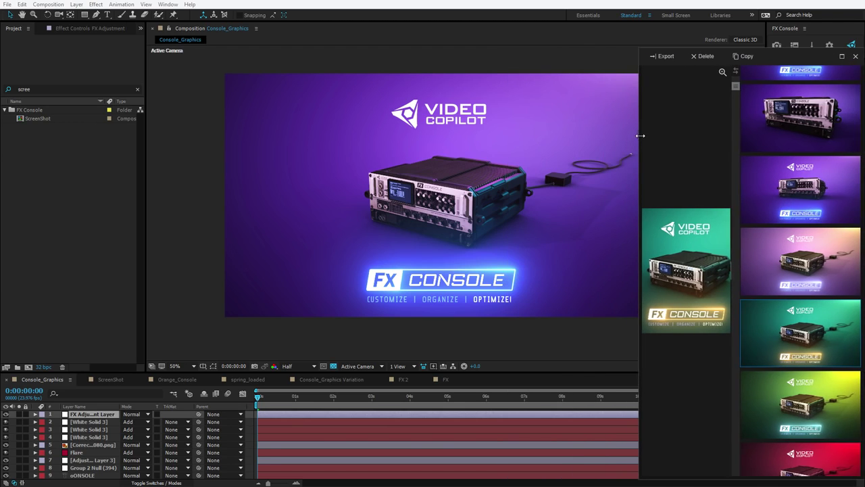
click(855, 56)
scroll(105, 460, down, 4)
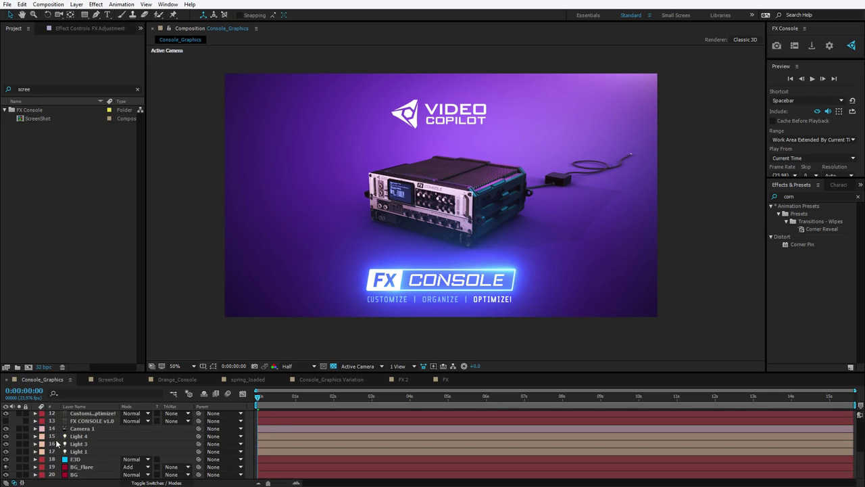
click(76, 459)
click(19, 459)
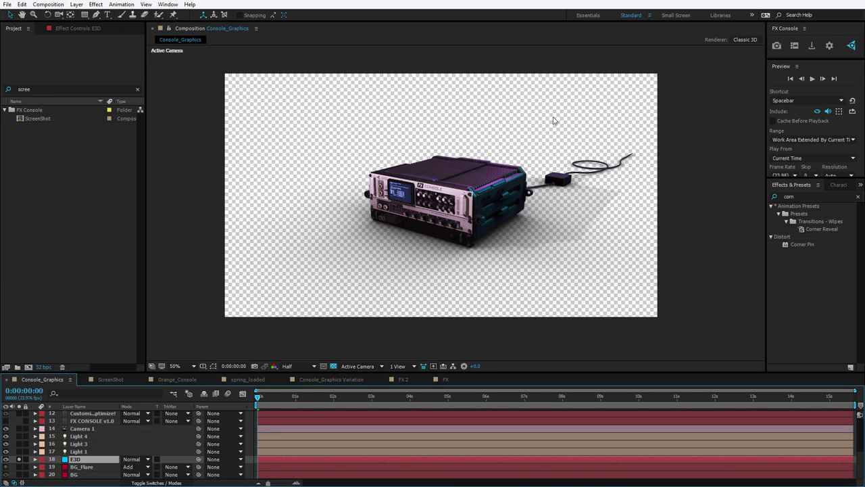
click(438, 204)
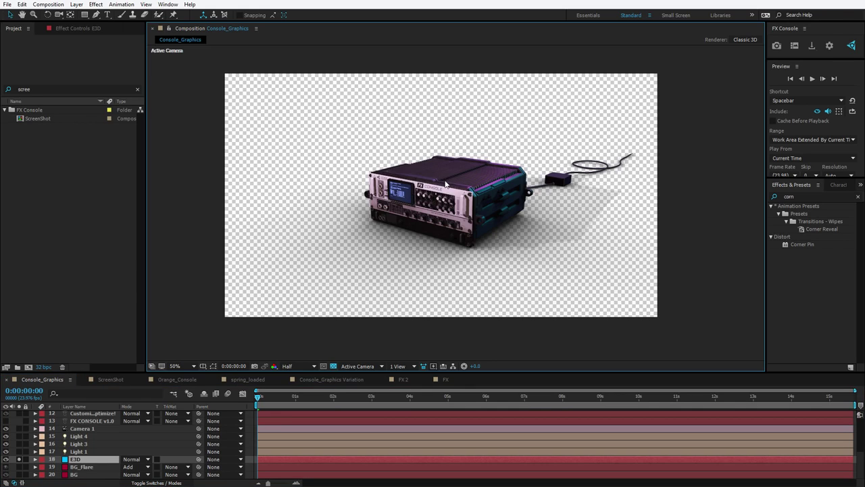
Capture a transparent screenshot of the soloed E3D console and view it in the widened gallery.
key(ctrl+space)
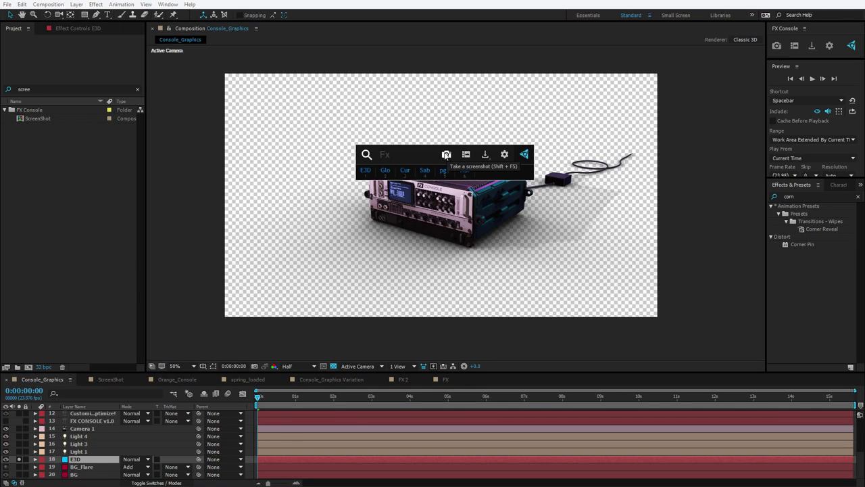
click(446, 155)
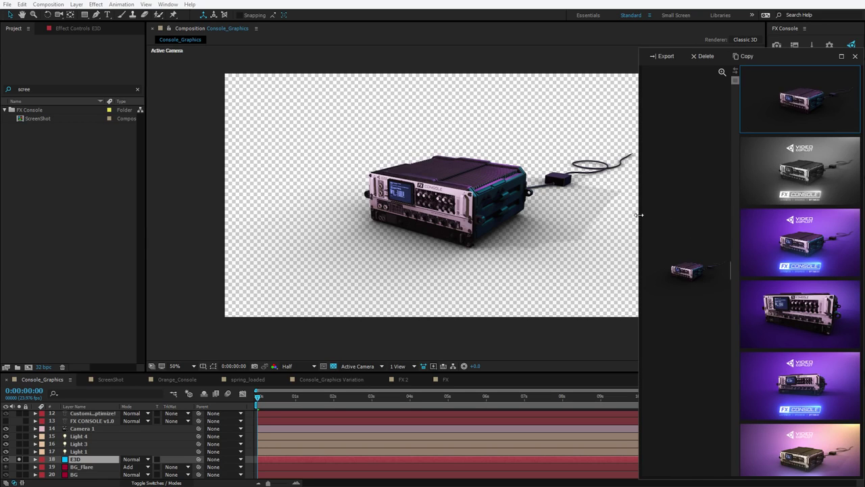
drag(639, 214, 467, 270)
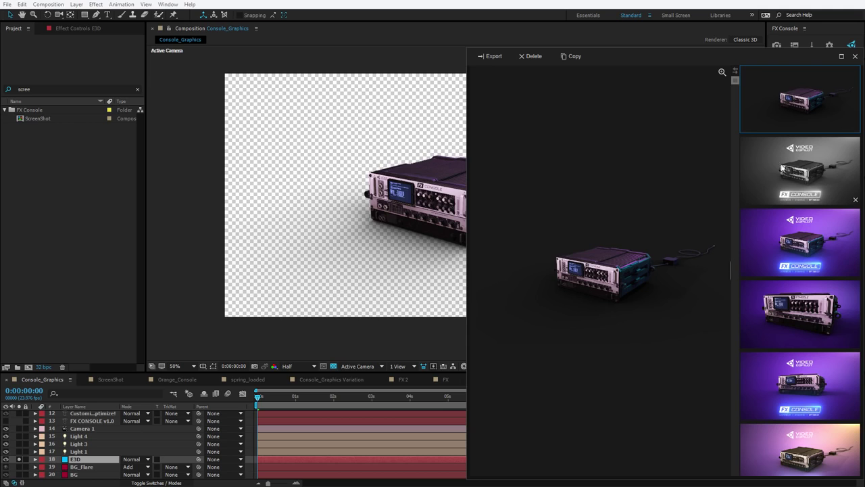
click(784, 169)
Find the grenade screenshot and drag it into the composition to import it.
scroll(790, 246, down, 6)
scroll(790, 245, down, 10)
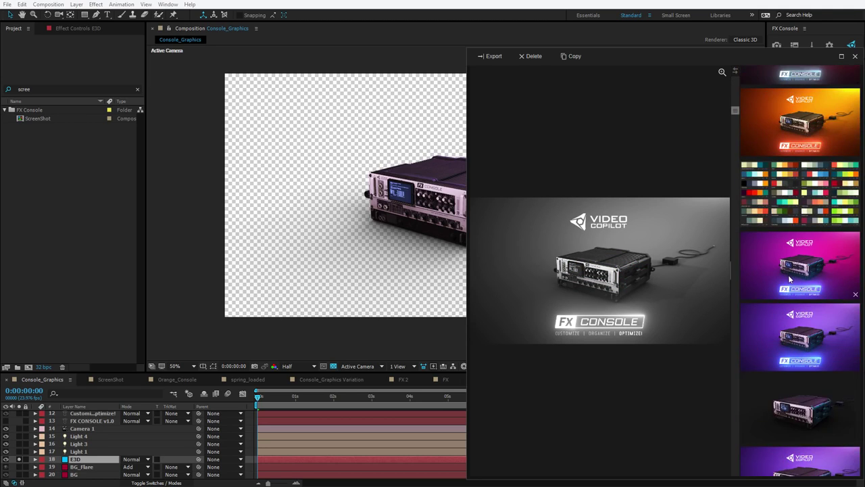
click(800, 343)
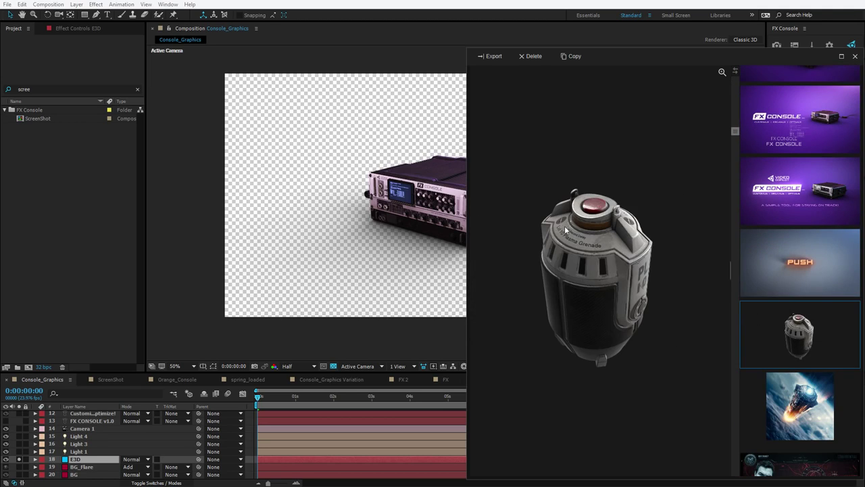
drag(800, 340, 376, 170)
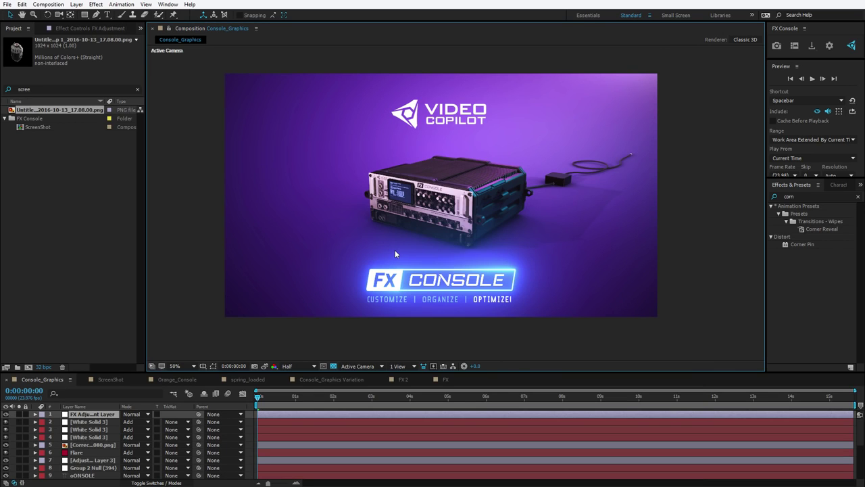
Open and close the FX Console search bar, then switch to Chrome on videocopilot.net's free plug-ins page.
key(ctrl+space)
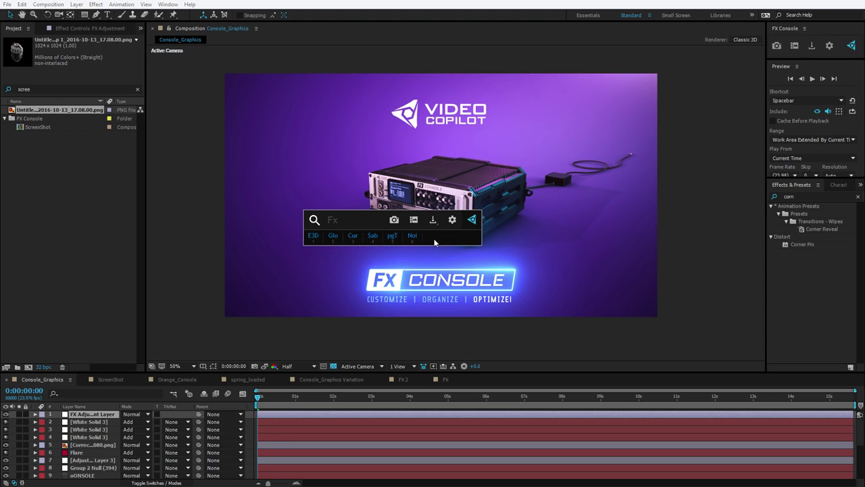
click(450, 346)
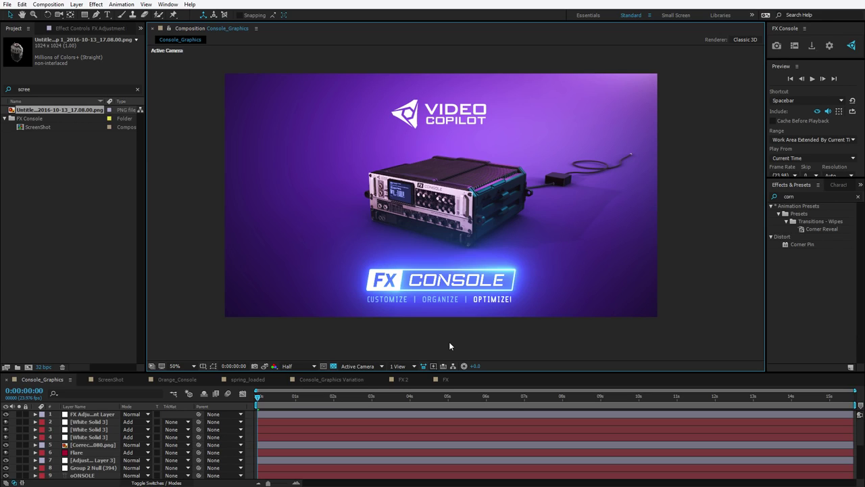
key(alt+Tab)
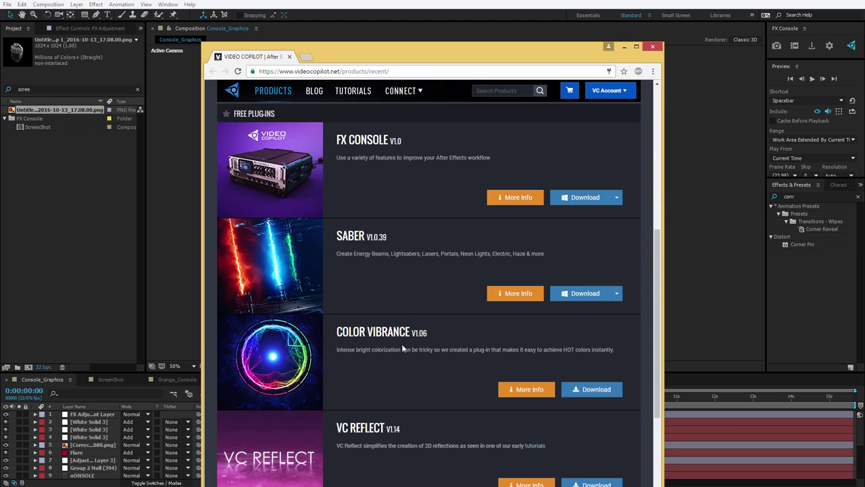
Scroll through the videocopilot.net products banners, including Element 3D V2.2 and Action Essentials 2, then back up.
scroll(404, 343, down, 2)
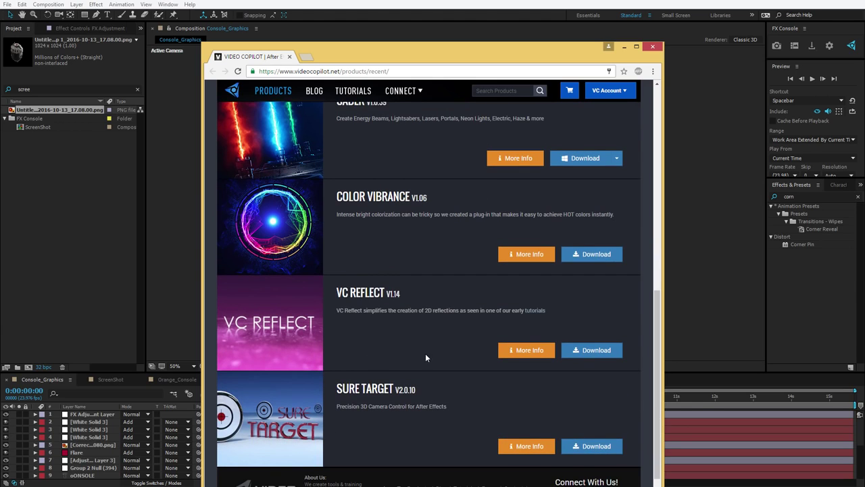
scroll(425, 355, up, 1)
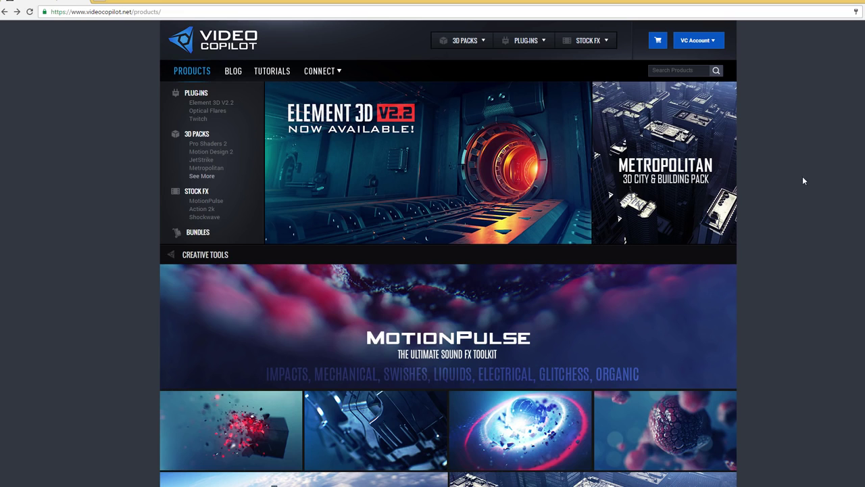
scroll(775, 246, down, 1)
scroll(775, 246, down, 1)
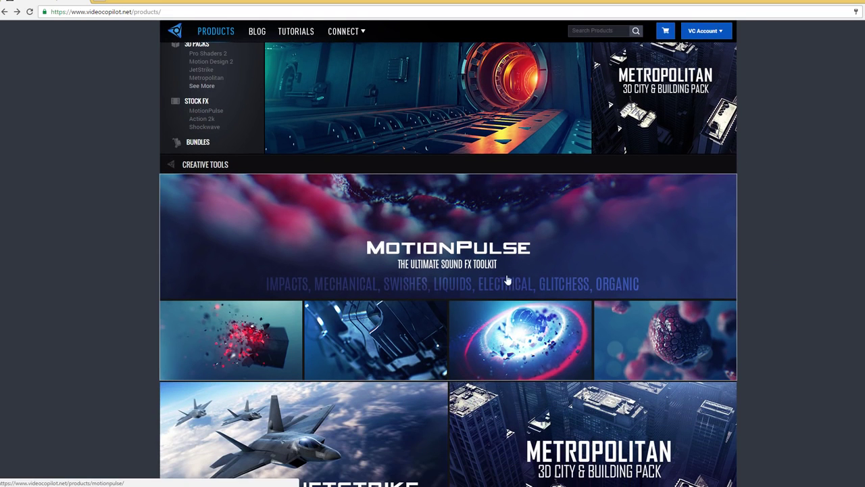
scroll(768, 264, down, 3)
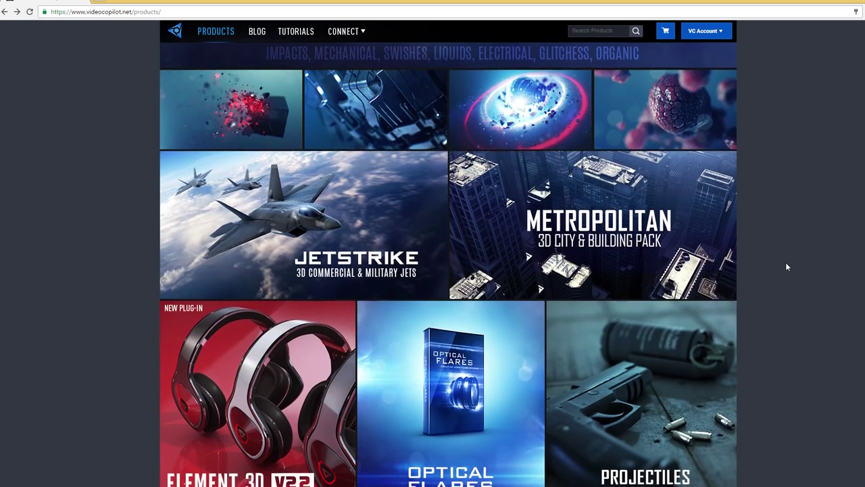
scroll(786, 267, down, 5)
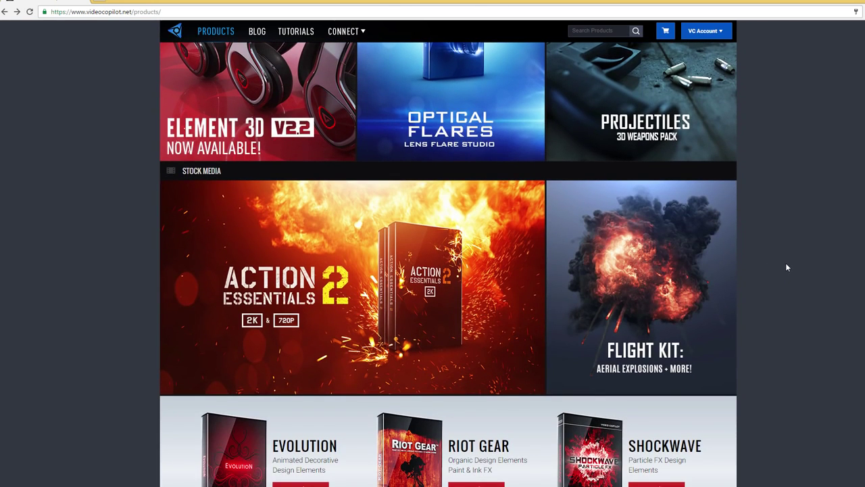
scroll(786, 267, up, 10)
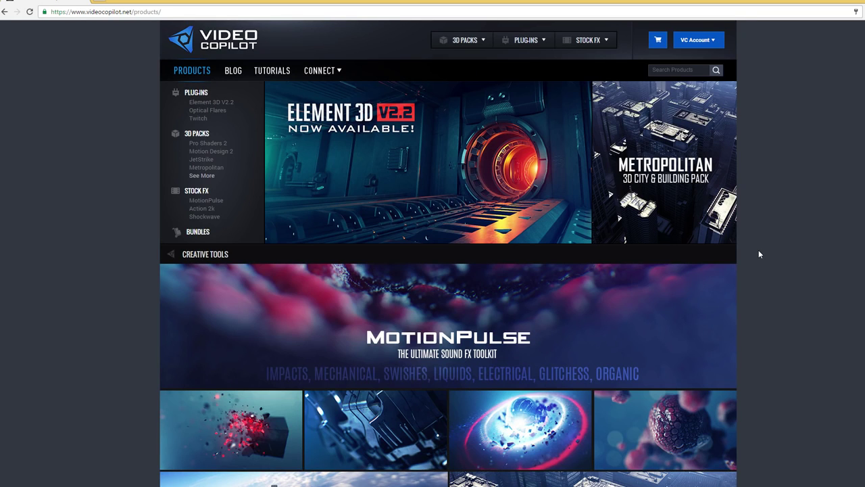